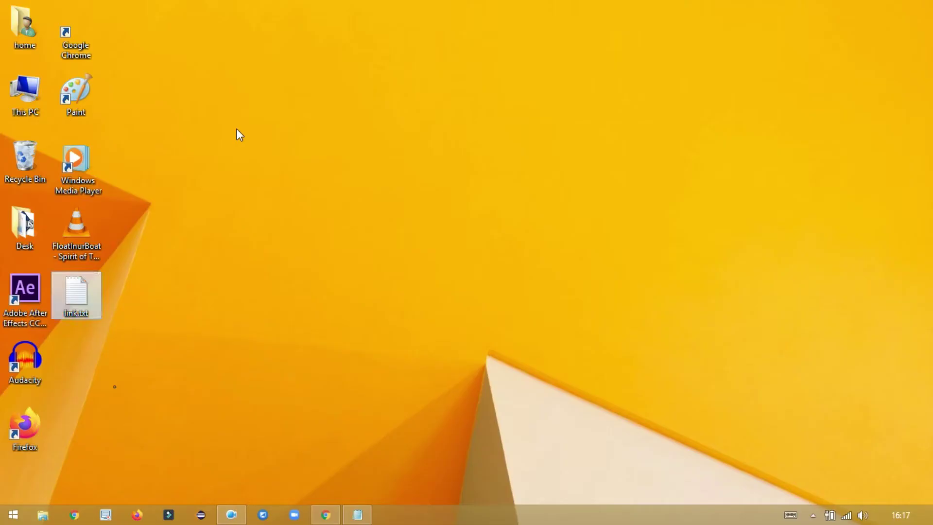
Step: Hide all icons on the Windows desktop
right_click(237, 129)
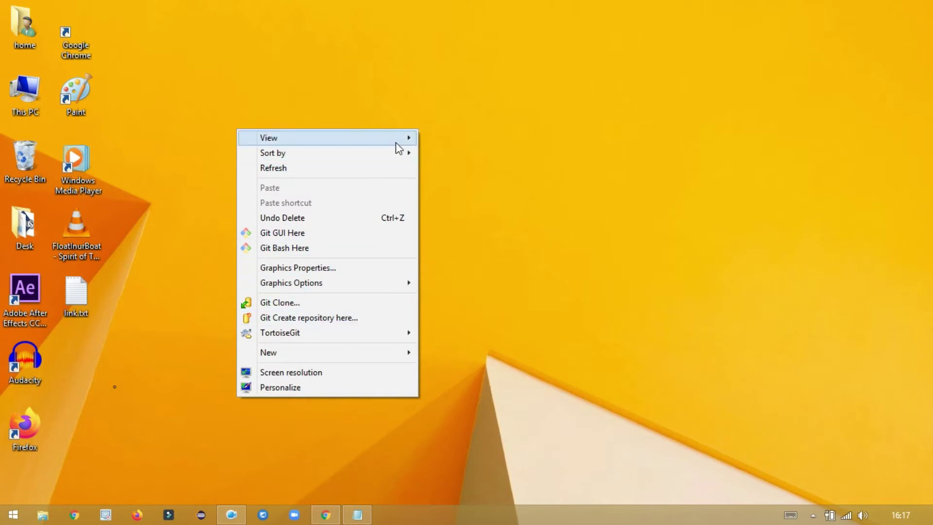
mouse_move(401, 139)
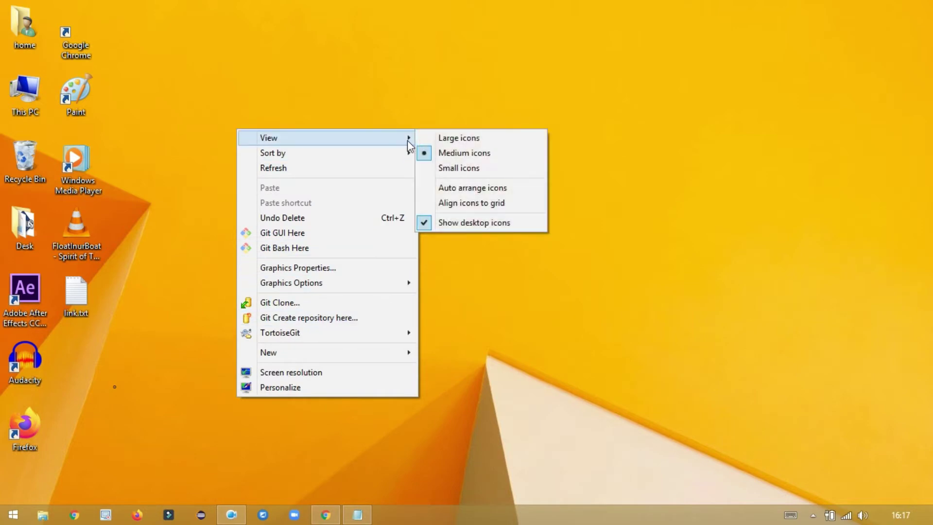
left_click(471, 221)
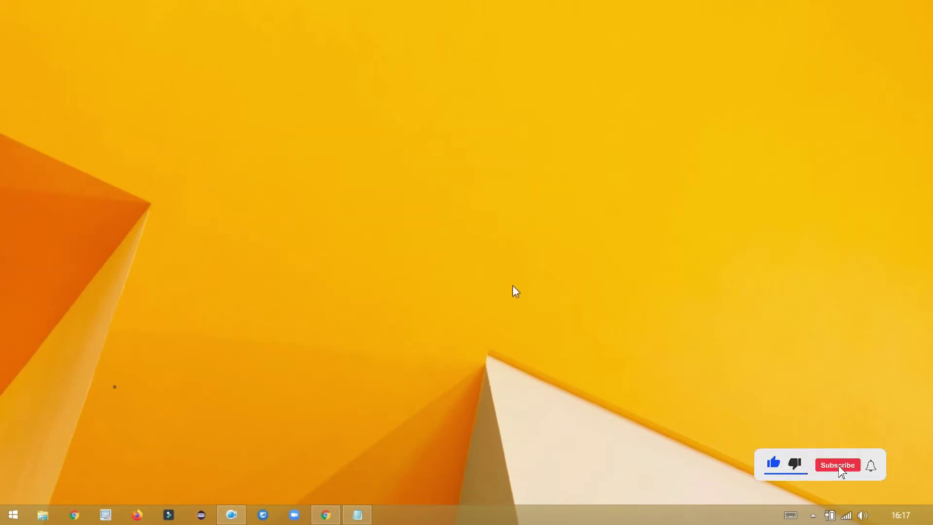
Step: Copy the Nexus Dock link from the link.txt Notepad file and open it in Chrome
left_click(361, 518)
left_click_drag(168, 55, 356, 57)
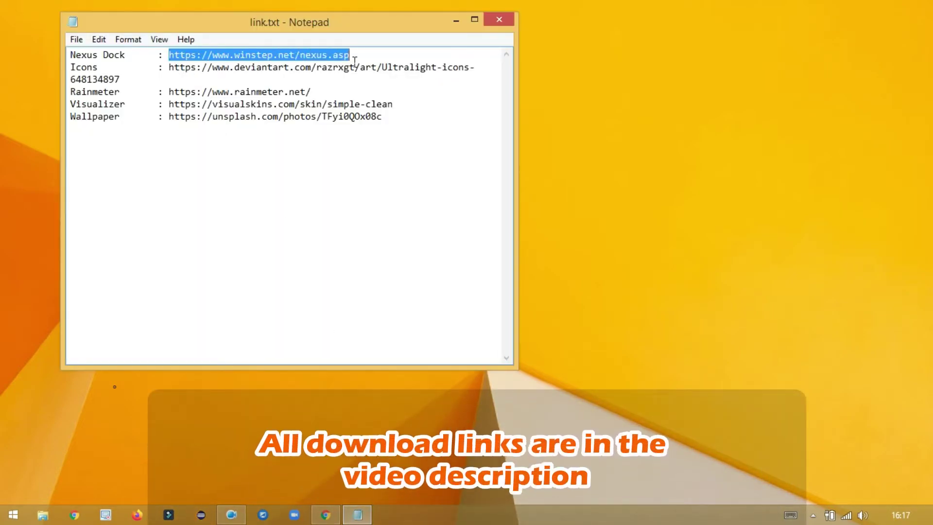
right_click(327, 57)
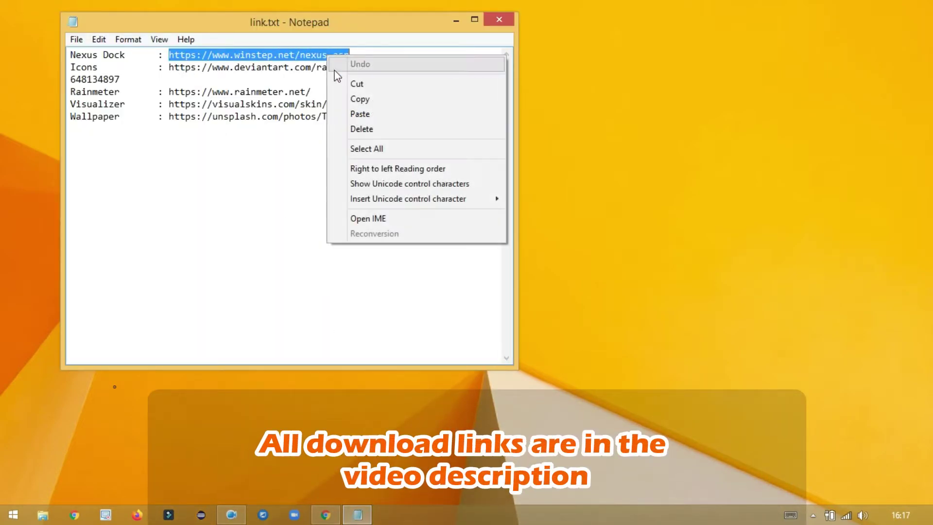
left_click(345, 99)
left_click(325, 515)
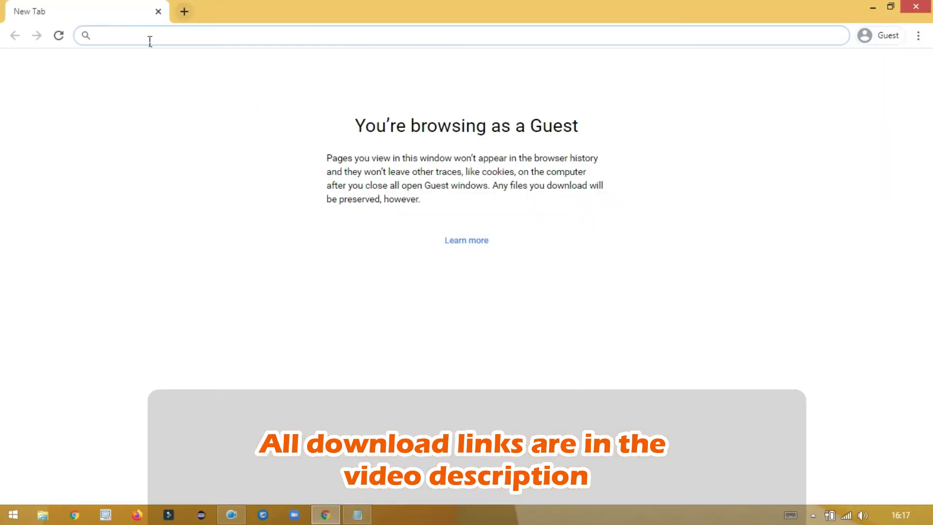
right_click(128, 38)
left_click(160, 121)
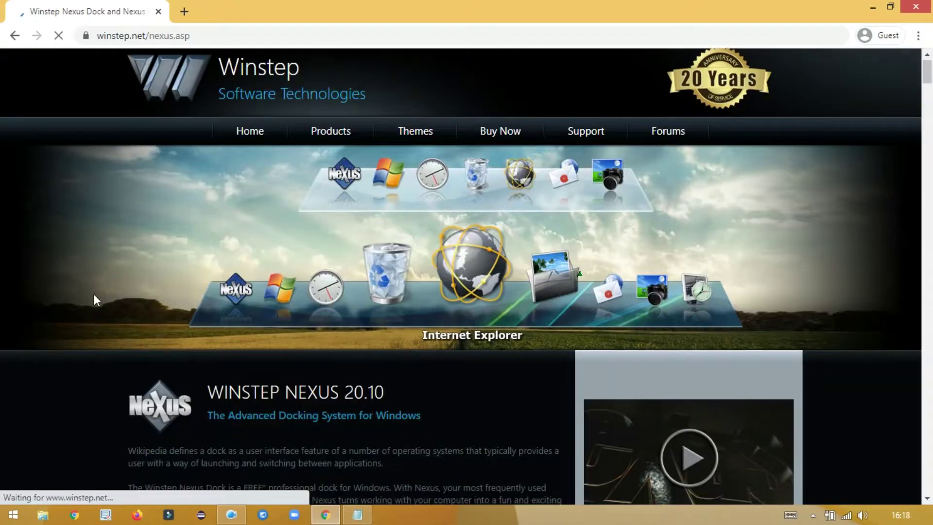
Step: Download the free Winstep Nexus archive and show the downloaded zip in its folder
scroll(93, 293, "down", 8)
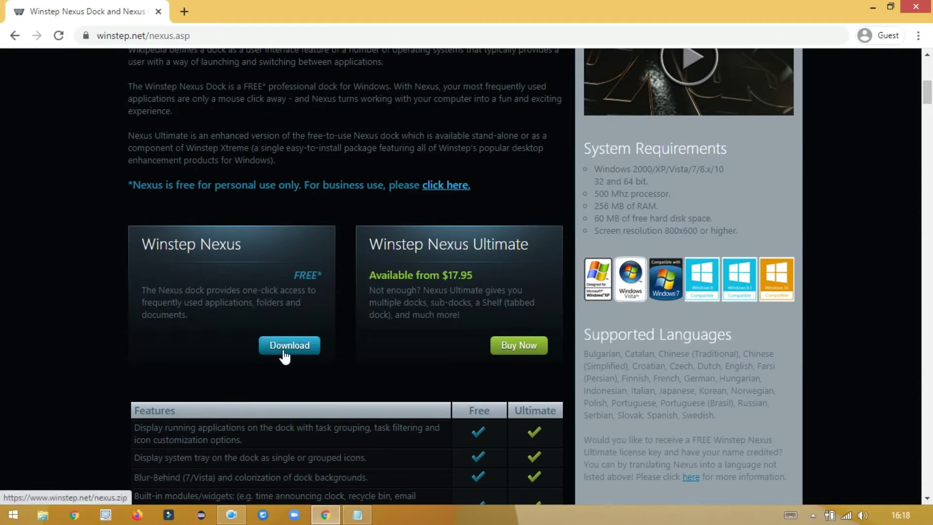
left_click(289, 346)
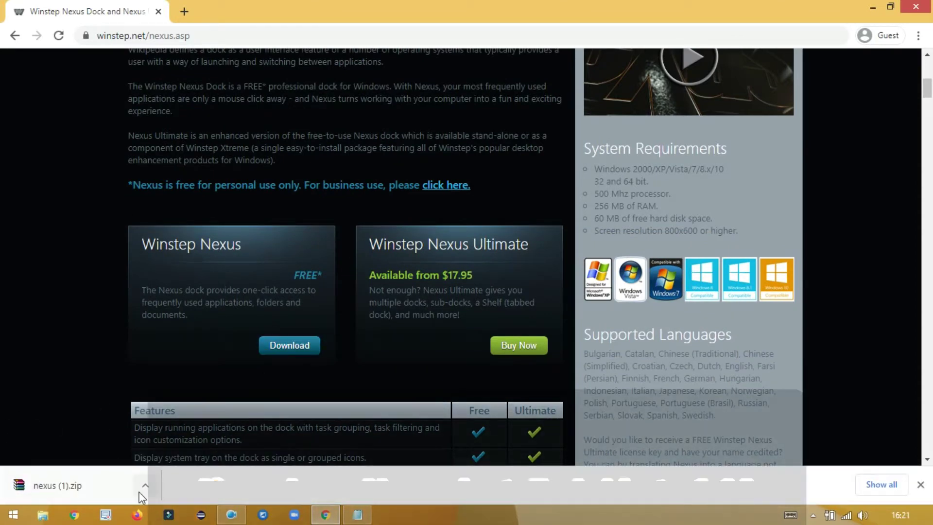
left_click(145, 485)
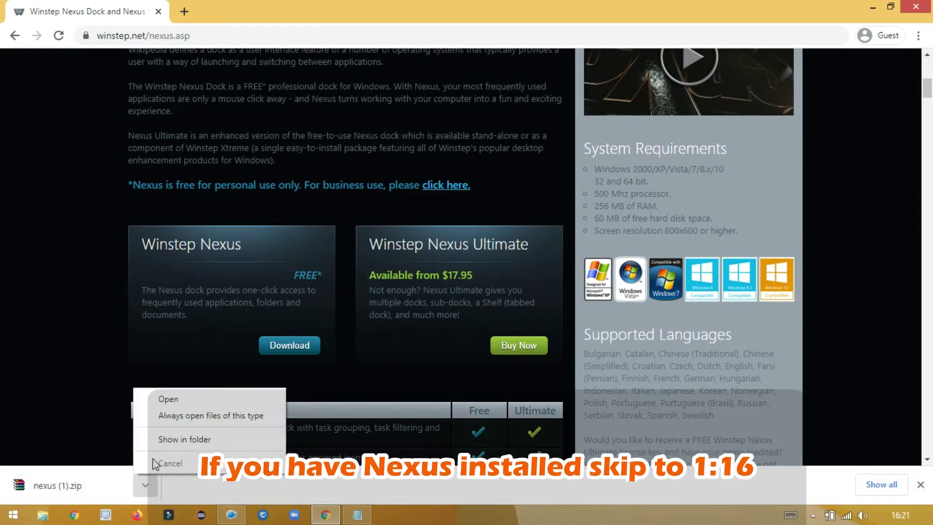
left_click(170, 457)
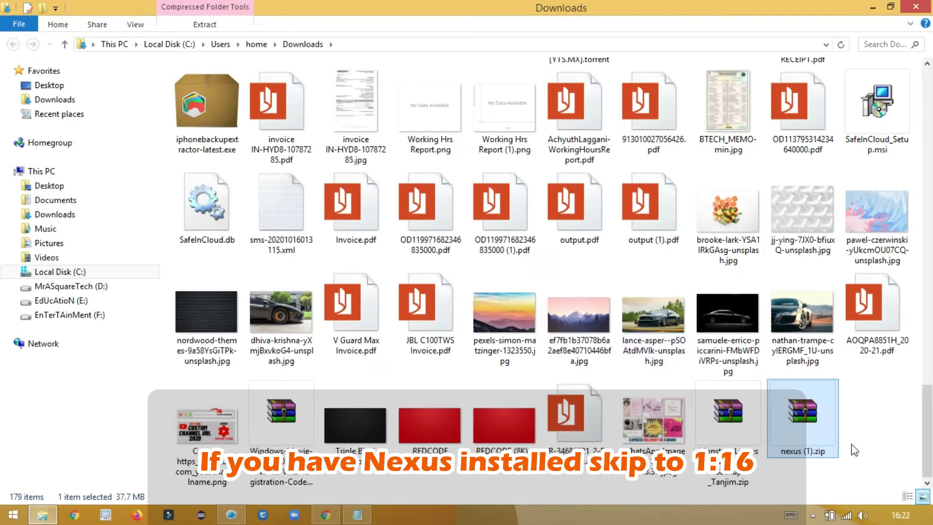
Step: Paste the downloaded nexus (1).zip into the NewSkin folder on the Desktop
left_click(53, 187)
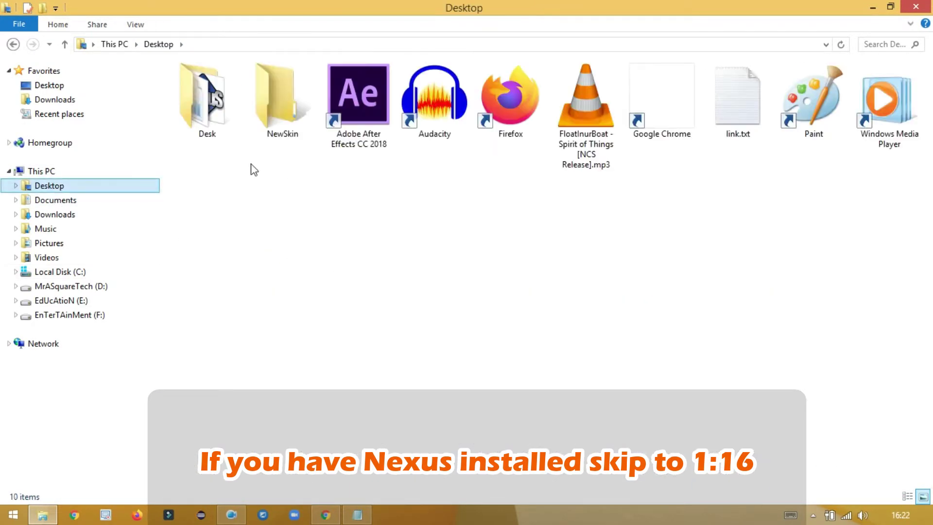
double_click(287, 111)
right_click(344, 234)
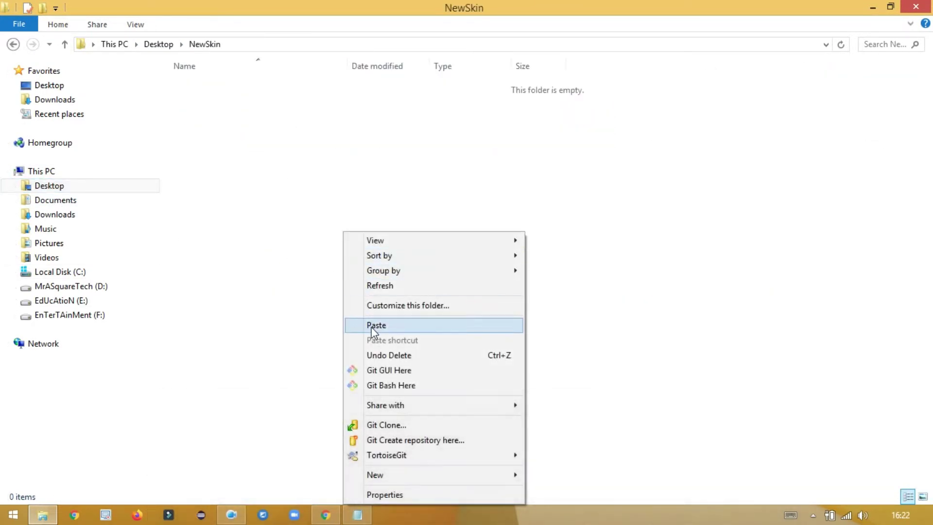
left_click(372, 325)
Step: Extract nexus (1).zip directly into the NewSkin folder
right_click(207, 86)
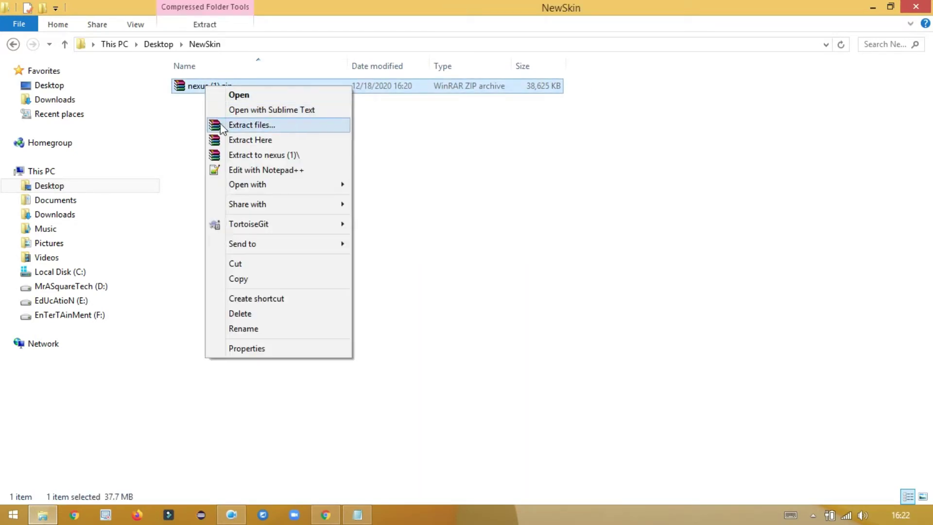
left_click(250, 140)
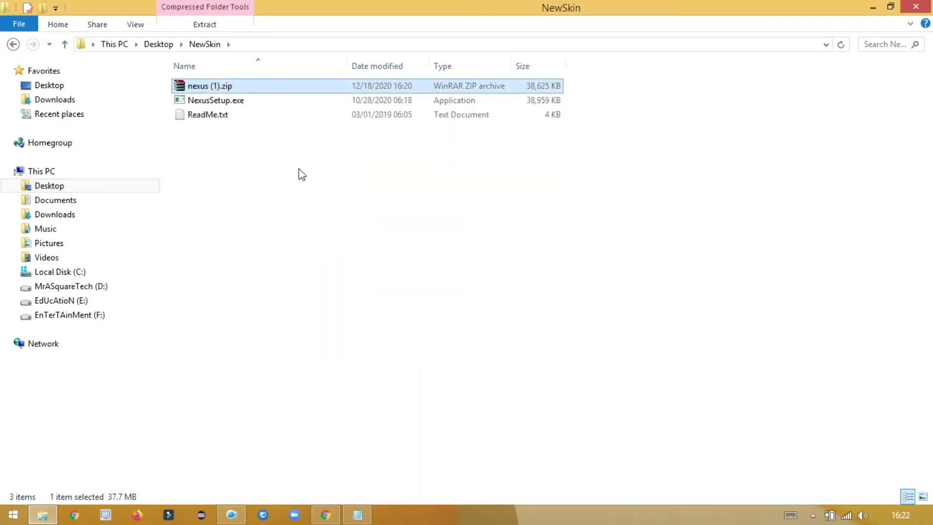
left_click(301, 174)
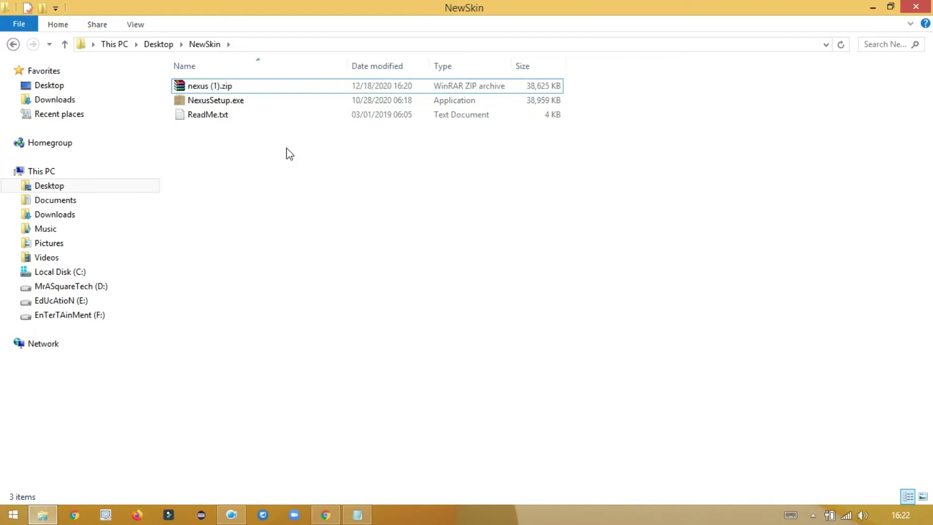
Step: Launch NexusSetup.exe from the NewSkin folder and choose English as the setup language
right_click(265, 106)
left_click(214, 98)
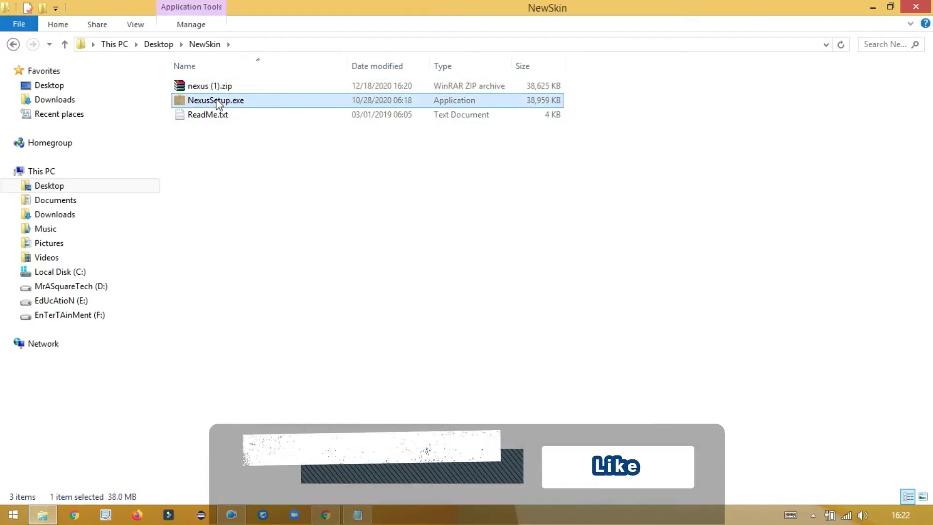
right_click(206, 97)
left_click(247, 107)
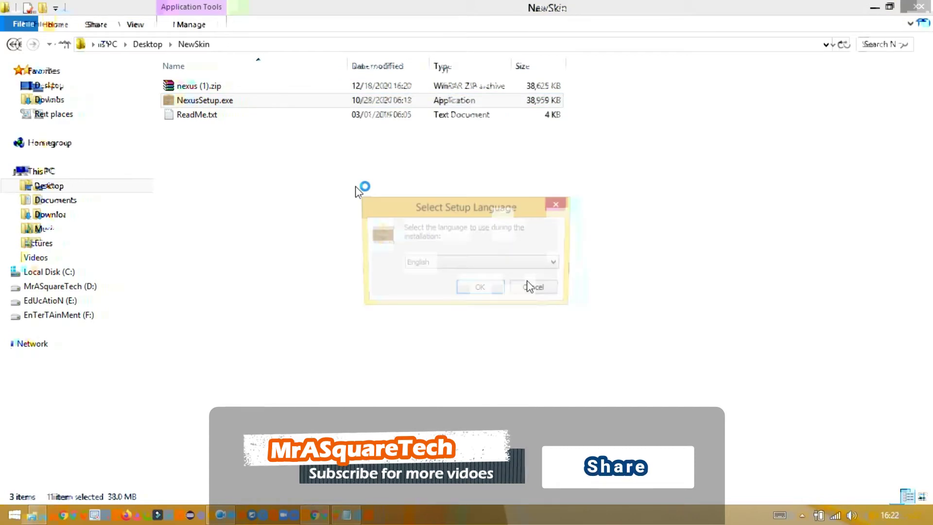
left_click(479, 288)
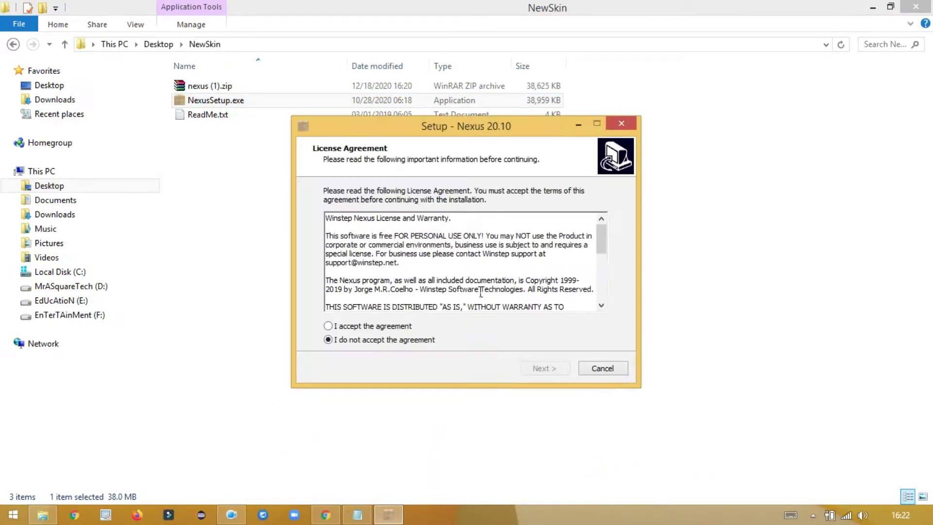
Step: Accept the Nexus 20.10 license agreement, install with the default options and Winstep Start Menu folder, and finish the setup
left_click(328, 326)
left_click(540, 368)
left_click(541, 369)
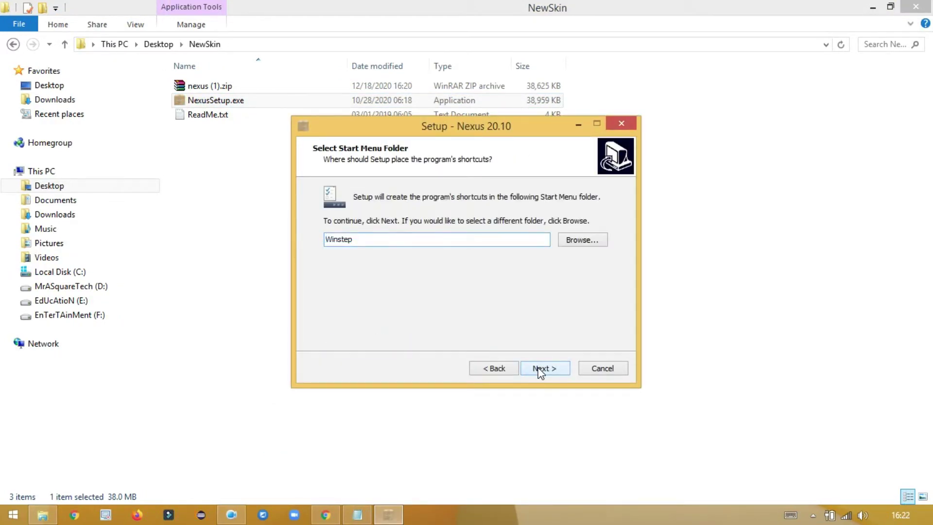
left_click(540, 370)
left_click(540, 370)
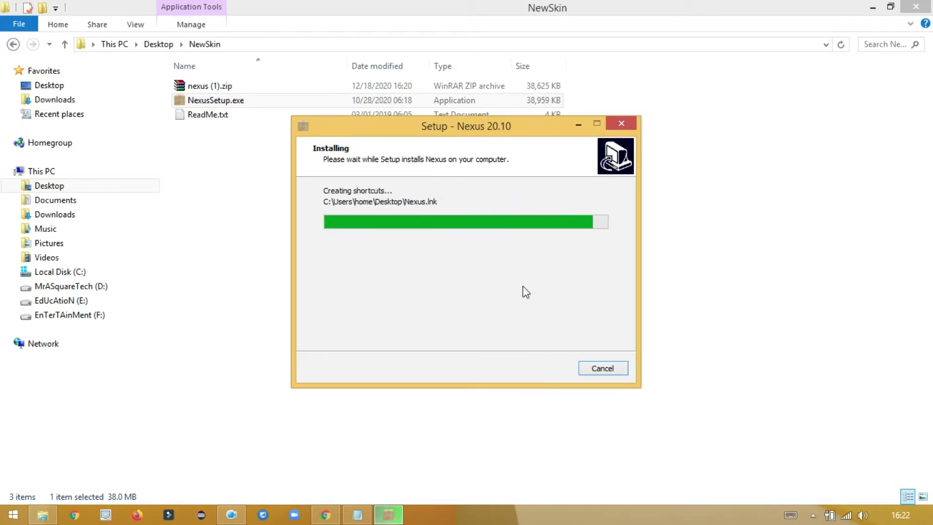
left_click(548, 370)
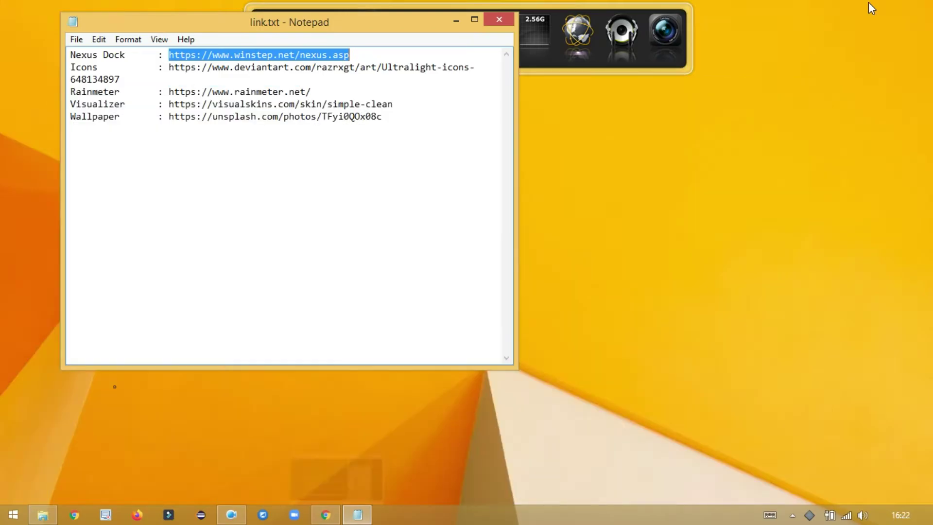
Step: Minimize the link.txt window, open the Nexus dock preferences, and apply a dock transparency of 100%
left_click(456, 21)
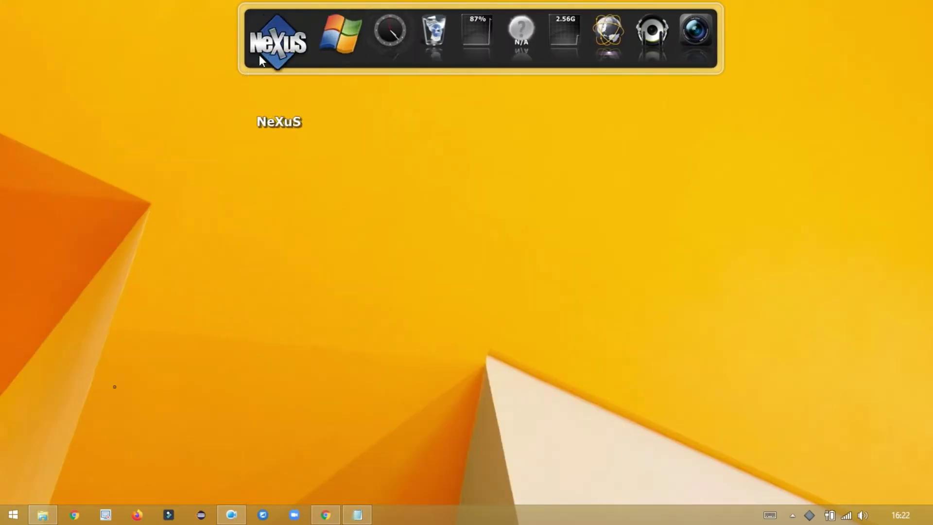
left_click(272, 43)
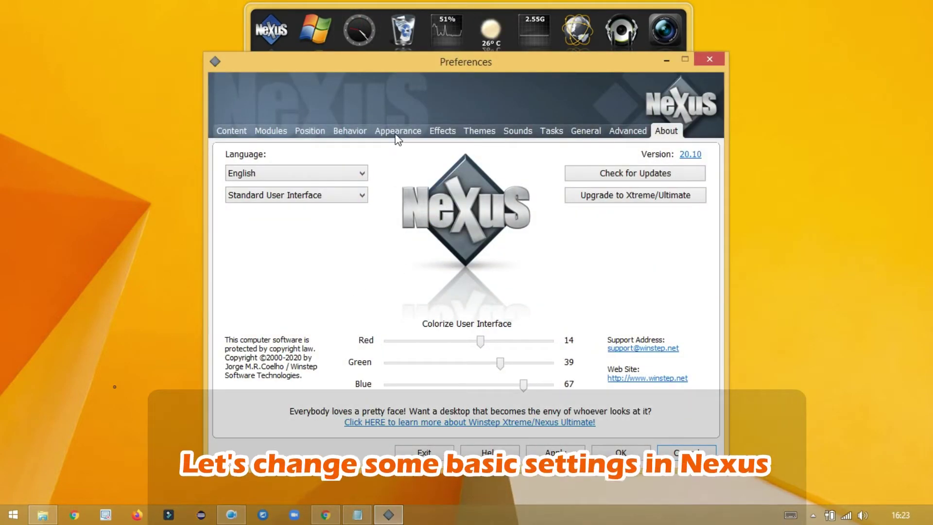
left_click(397, 131)
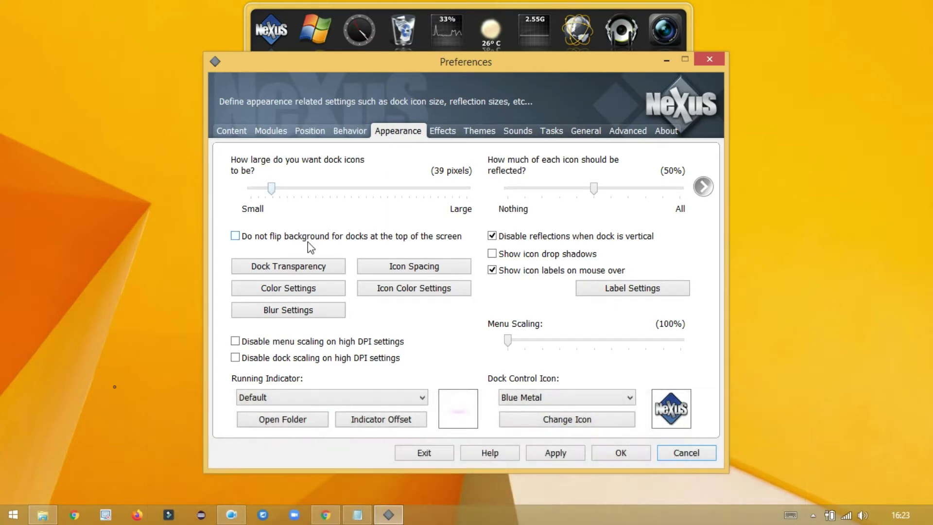
left_click(310, 269)
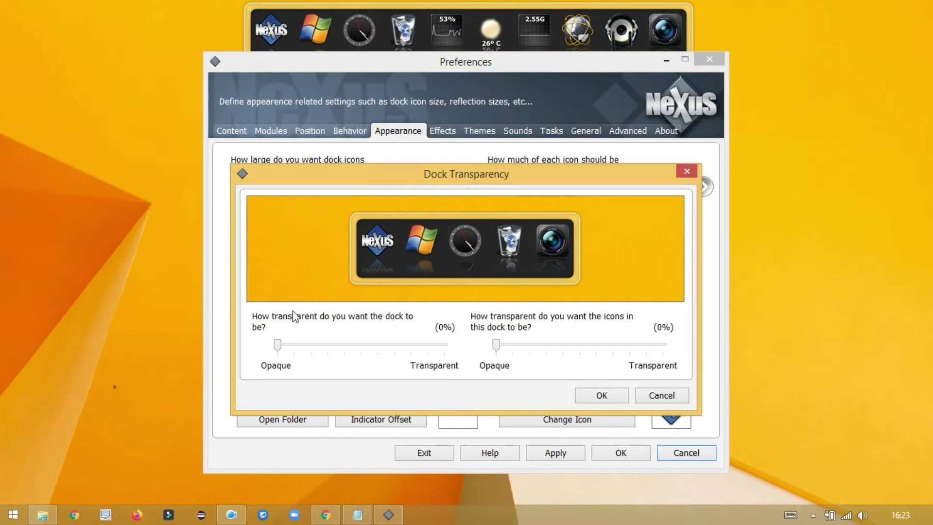
left_click_drag(455, 359, 354, 348)
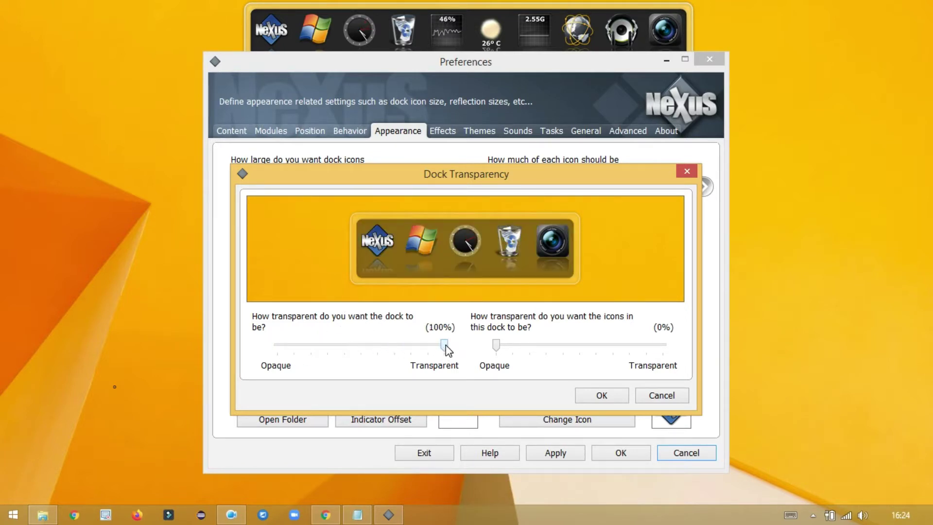
left_click_drag(447, 349, 446, 347)
left_click(597, 396)
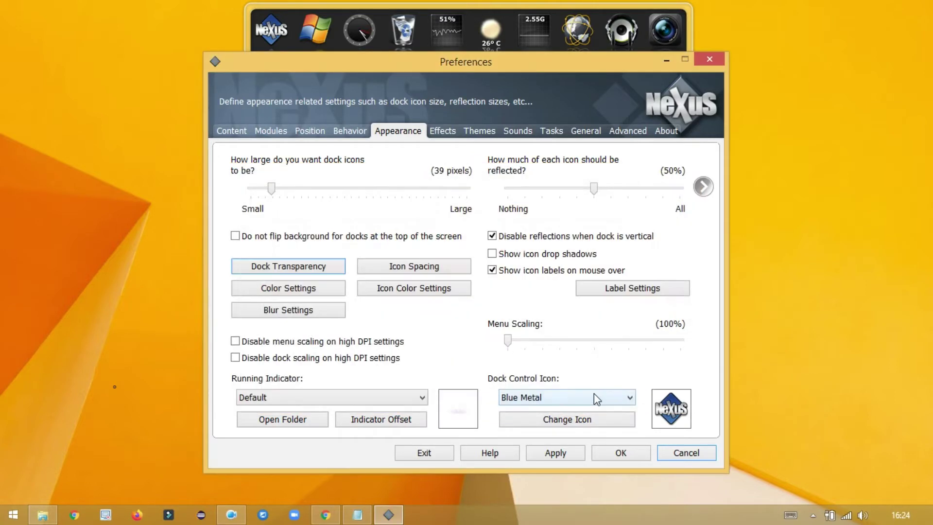
left_click(556, 456)
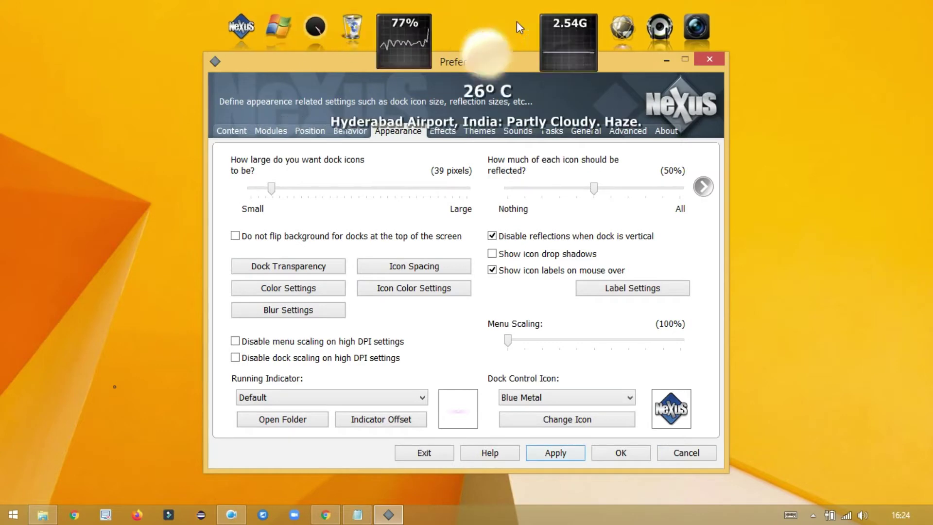
Step: Attach the dock to the Bottom screen edge, apply the change, and move the preferences window clear of the dock
left_click(311, 132)
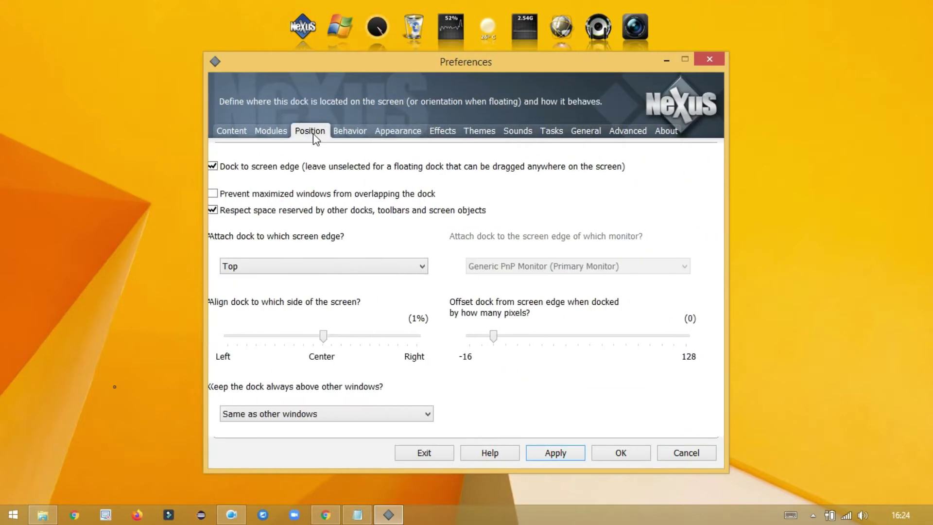
left_click(302, 319)
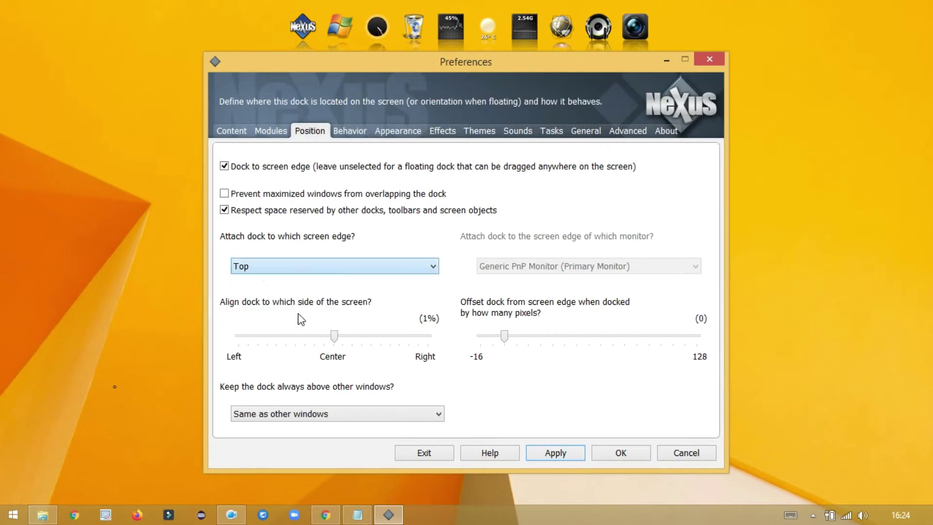
left_click(571, 456)
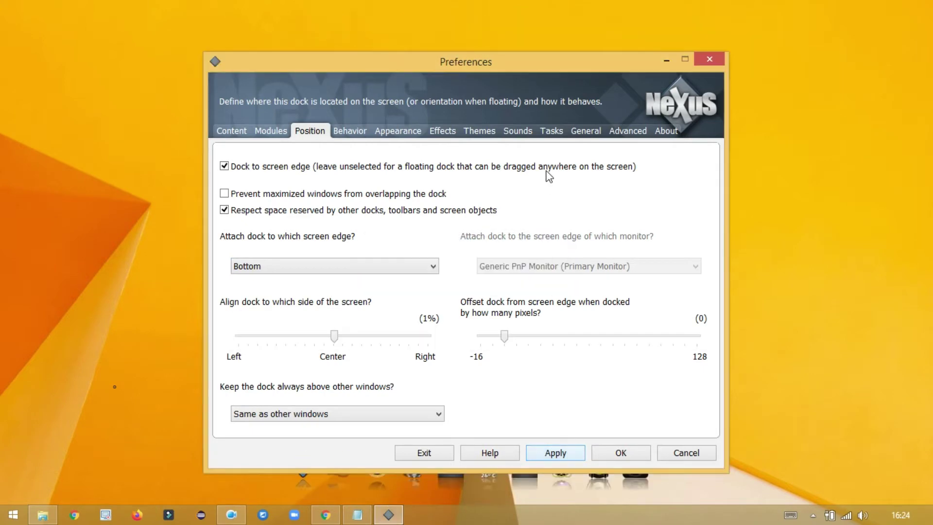
left_click_drag(542, 67, 451, 22)
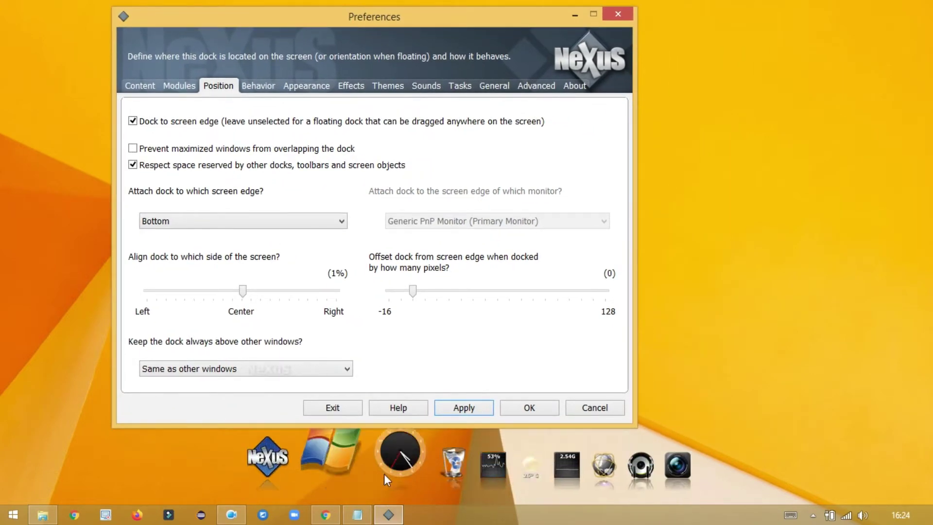
Step: Set the Magnify mouseover effect to a size of 70 pixels and a span of 1 icon, apply it, and close the preferences
left_click(344, 87)
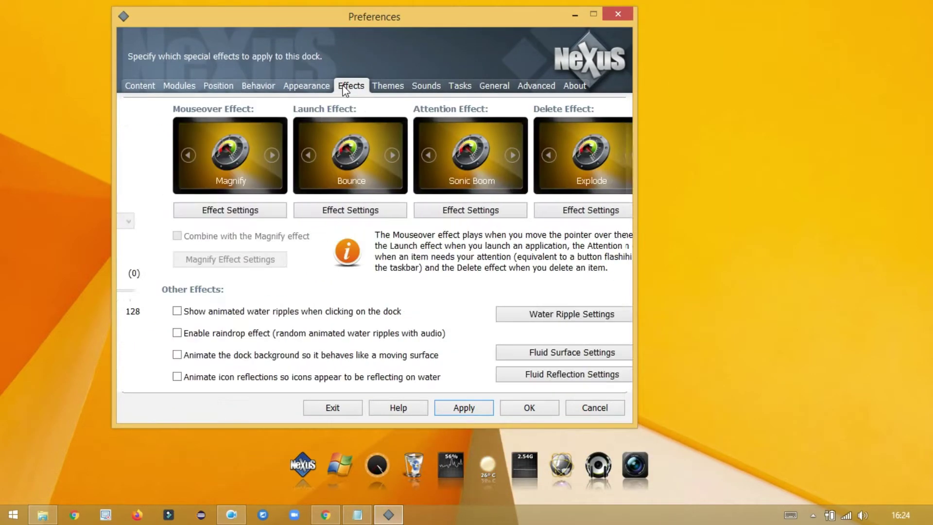
left_click(189, 214)
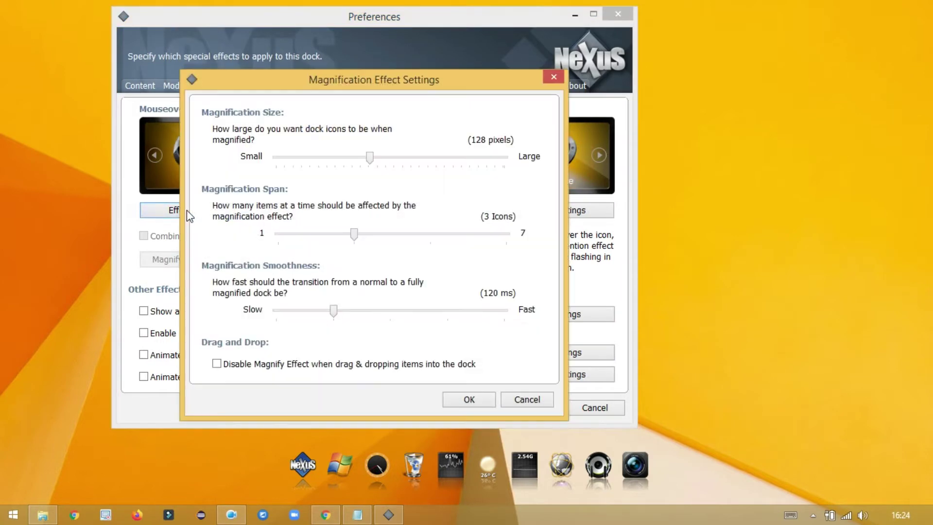
left_click_drag(373, 156, 310, 164)
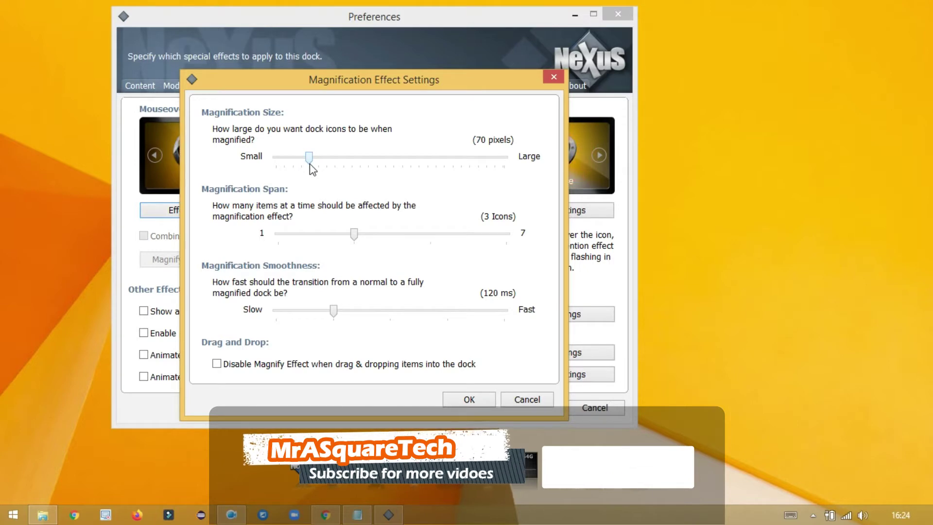
left_click_drag(354, 238, 289, 243)
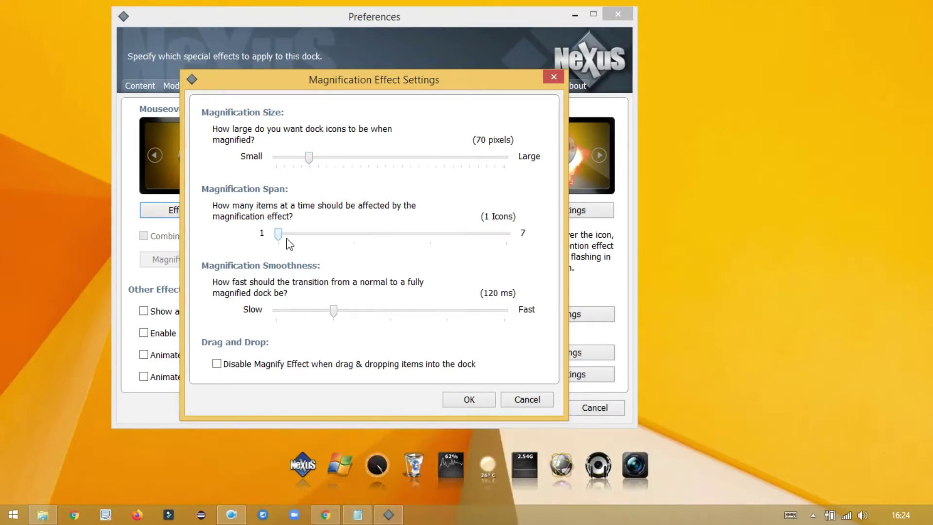
left_click(469, 399)
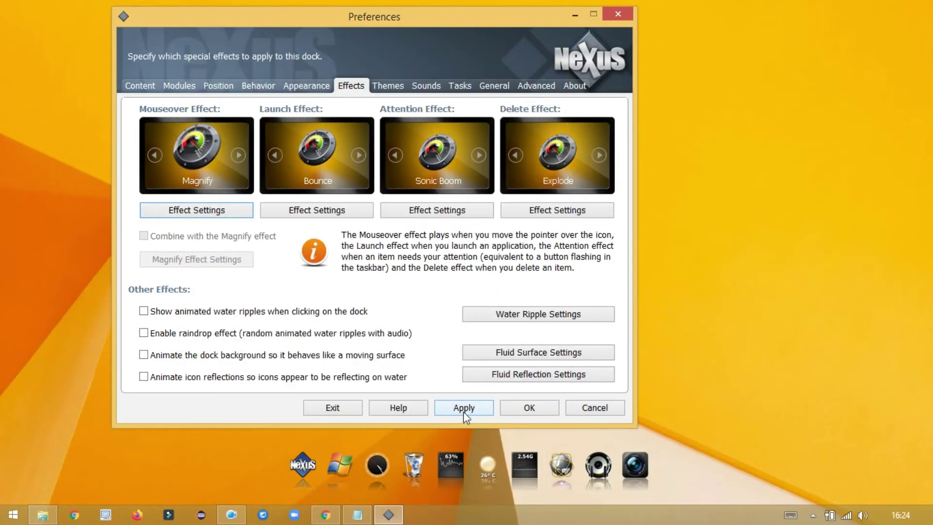
left_click(463, 410)
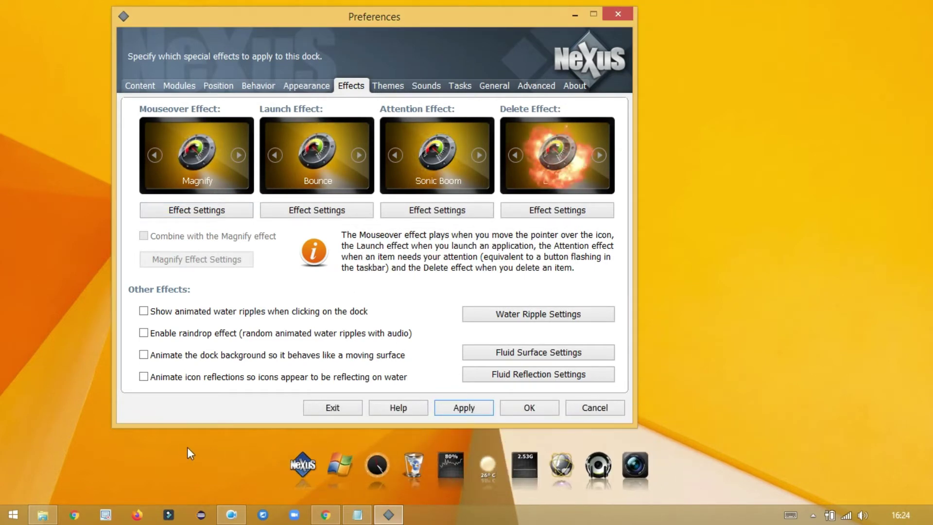
left_click(474, 410)
left_click(524, 414)
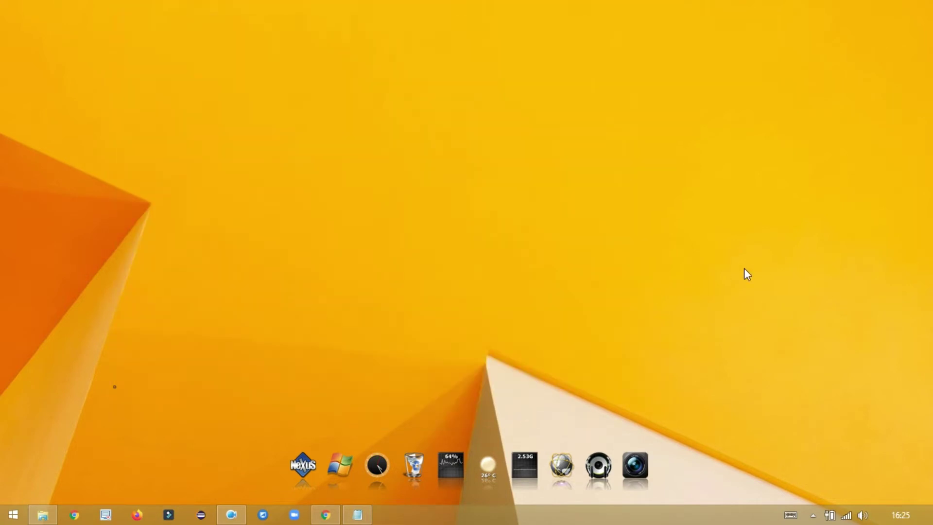
right_click(378, 140)
left_click(386, 180)
Step: Remove the Capture Desktop item and the RAM meter from the Nexus dock
right_click(635, 459)
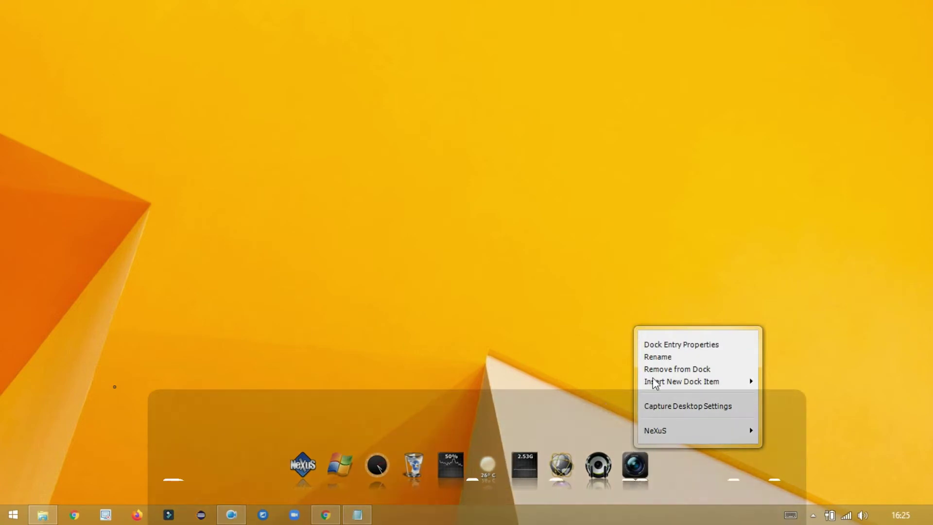
left_click(655, 369)
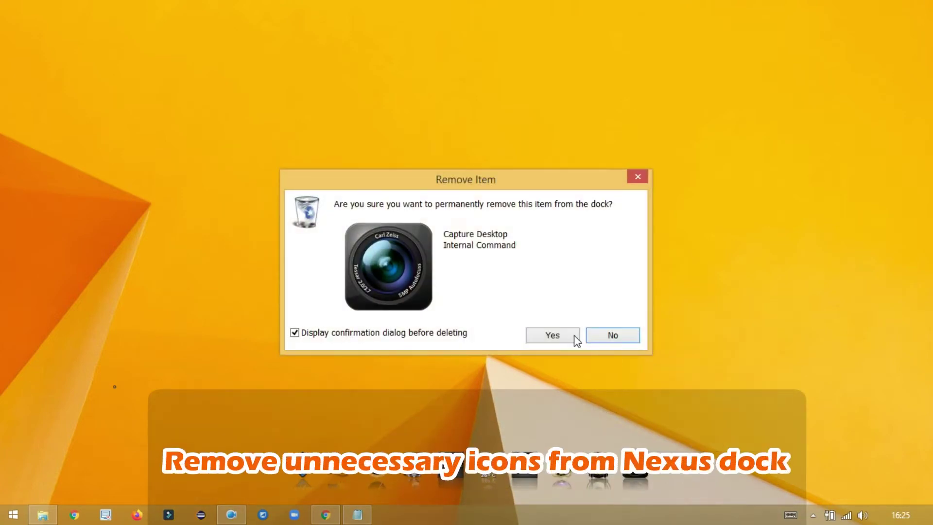
left_click(554, 336)
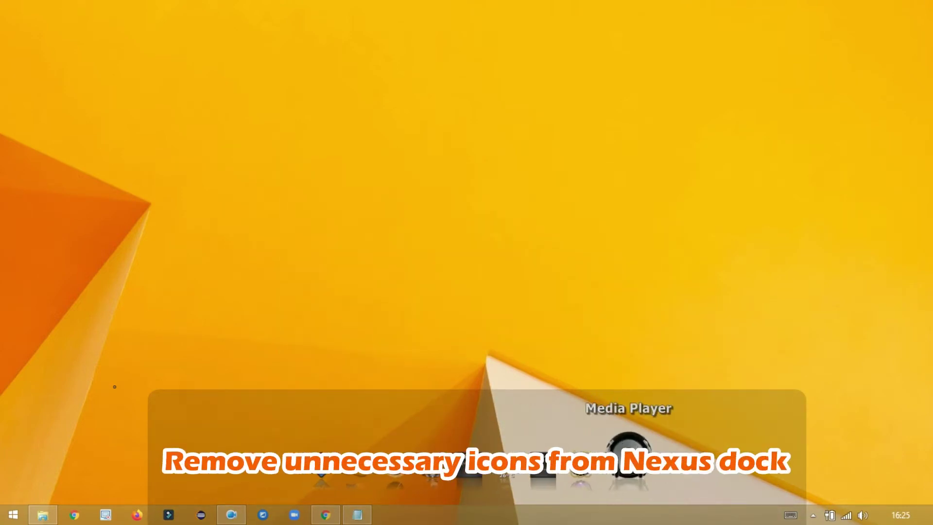
right_click(553, 454)
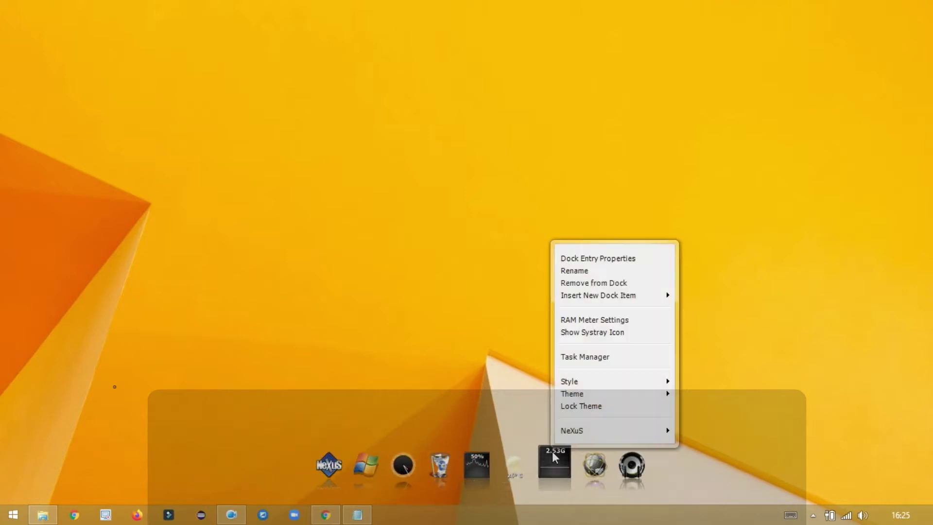
left_click(566, 285)
left_click(545, 324)
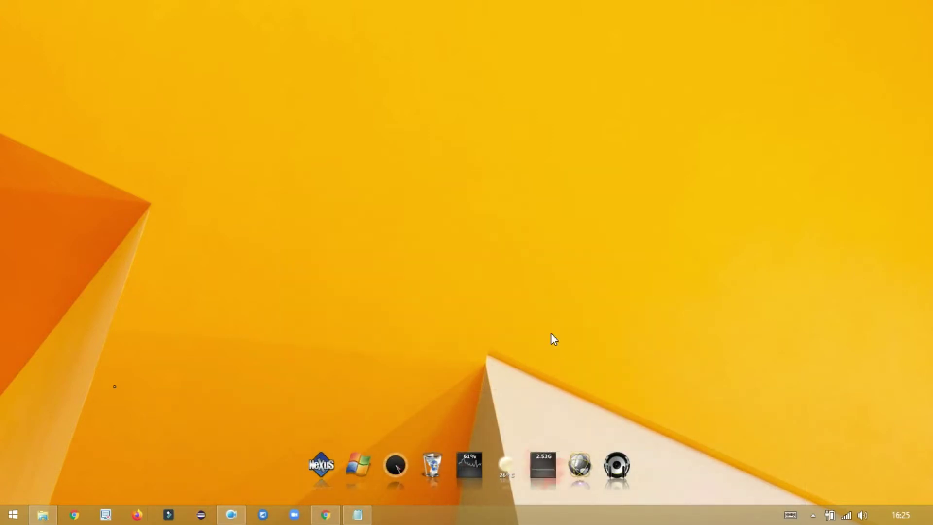
Step: Remove the weather module and the CPU meter from the Nexus dock
right_click(524, 465)
left_click(569, 258)
left_click(546, 327)
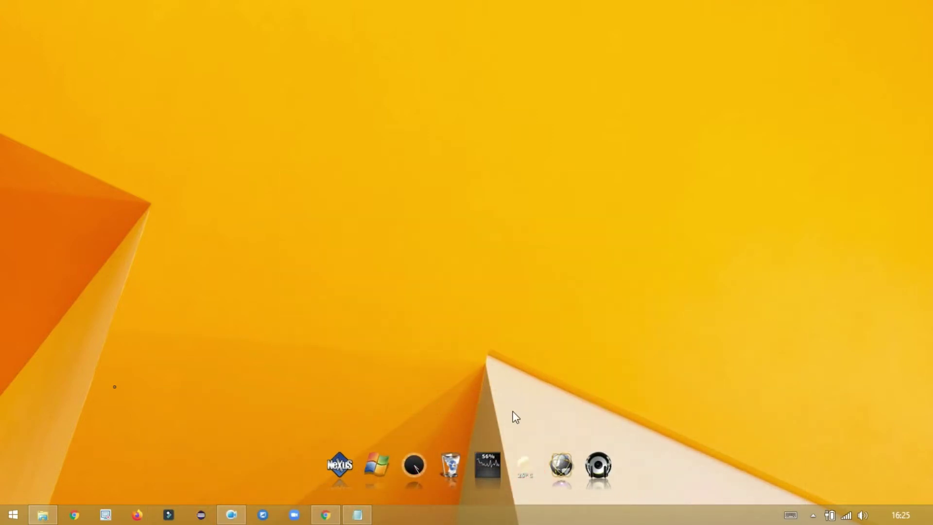
right_click(515, 463)
left_click(535, 271)
left_click(547, 333)
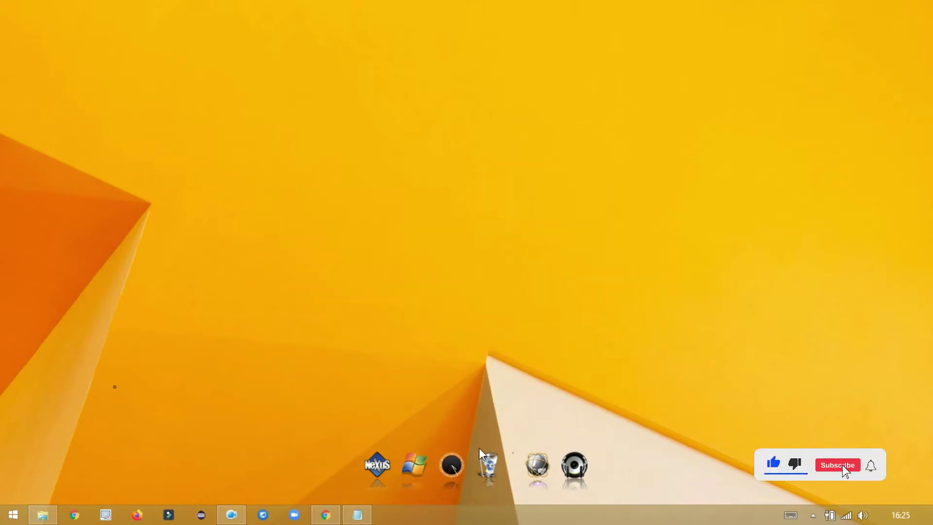
Step: Remove the Recycle Bin and the clock from the Nexus dock
right_click(487, 464)
left_click(512, 271)
left_click(552, 339)
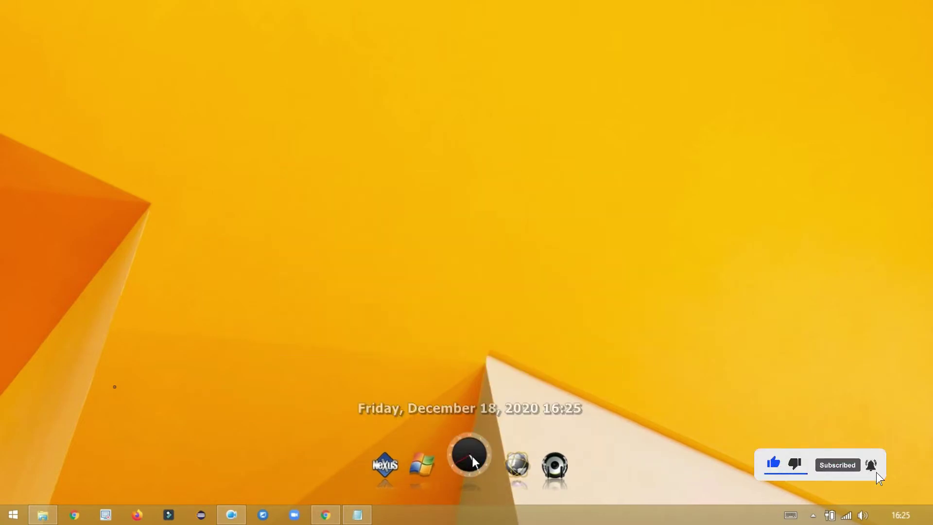
right_click(469, 461)
left_click(514, 209)
left_click(546, 333)
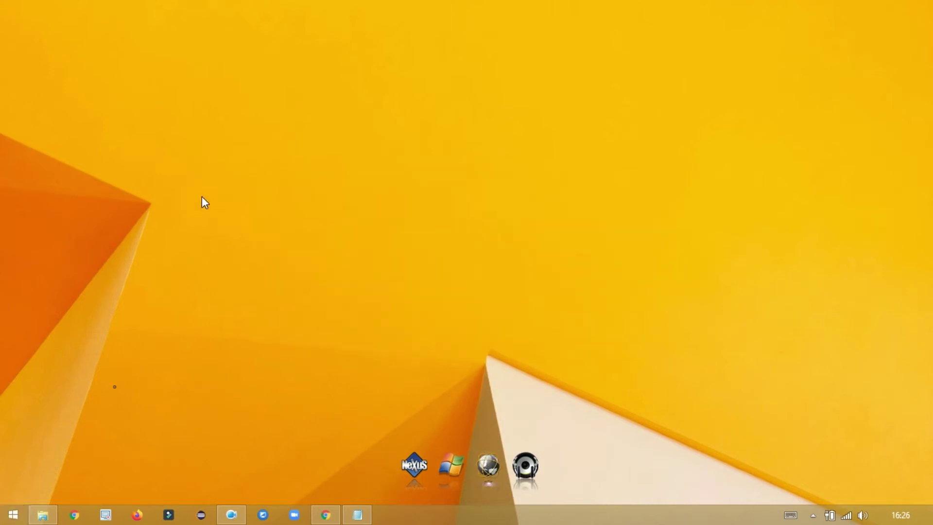
Step: Open a restored File Explorer window, move it clear of the dock, and show the Desktop folder
key("super+e")
left_click(891, 9)
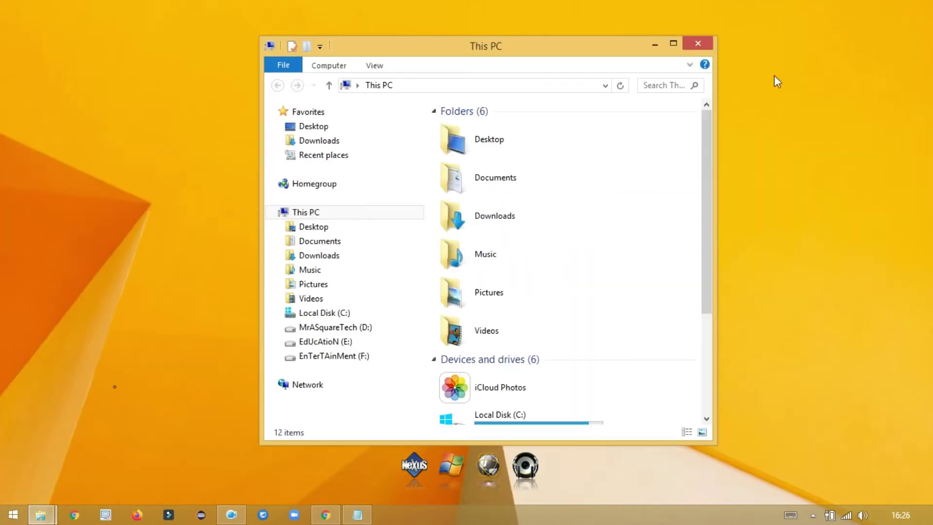
left_click_drag(466, 53, 262, 22)
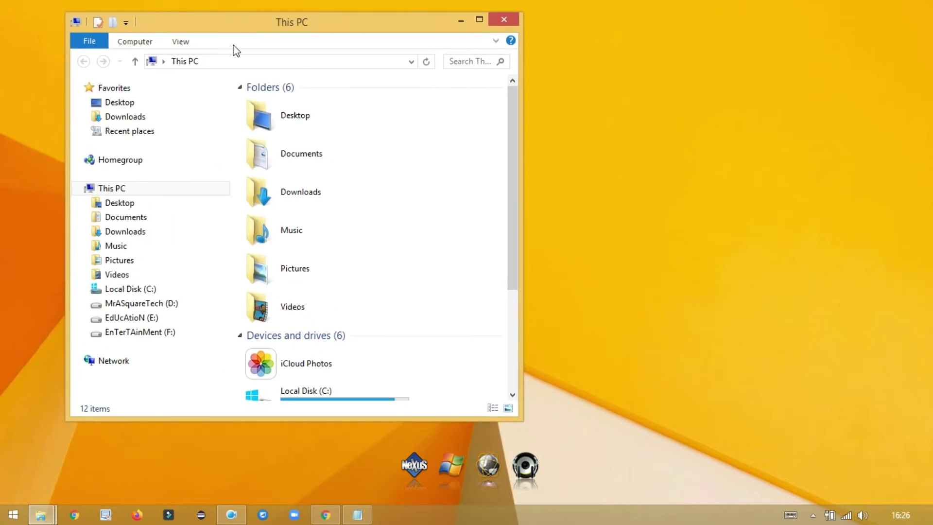
left_click(139, 207)
Step: Add the Audacity, Firefox and Adobe After Effects CC 2018 shortcuts from the Desktop folder to the dock
left_click_drag(280, 204, 444, 476)
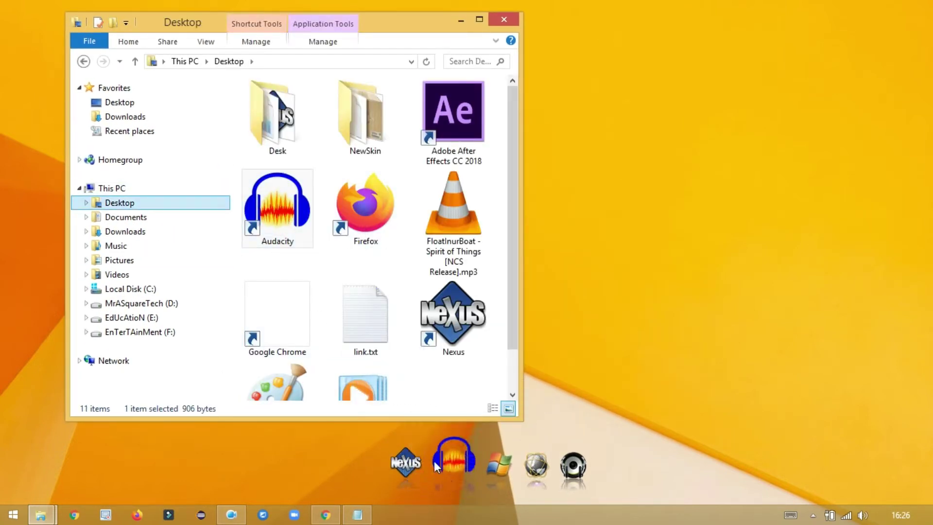
left_click_drag(366, 207, 457, 473)
left_click(478, 115)
left_click_drag(478, 115, 396, 469)
Step: Add the Paint and Windows Media Player shortcuts to the dock, close the folder window, and remove the dock's original Media Player item
left_click(278, 319)
left_click(347, 263)
scroll(346, 262, "down", 1)
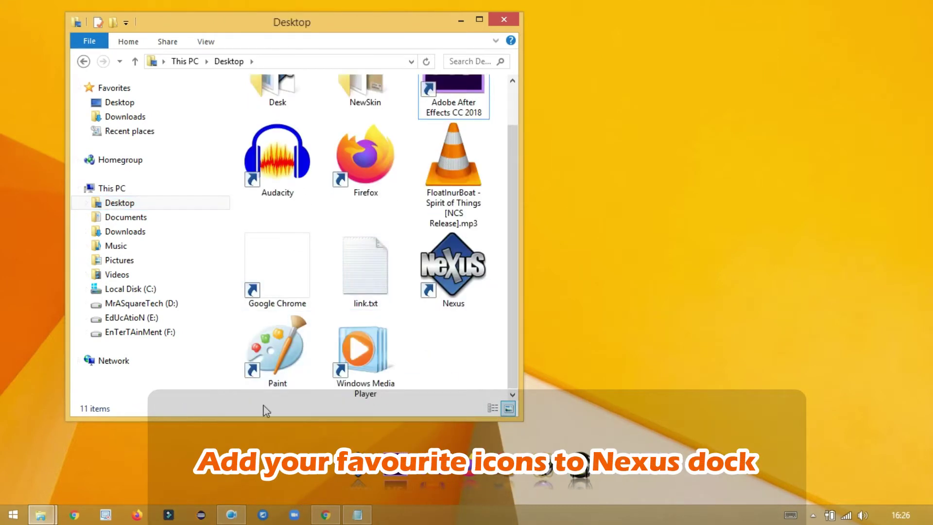
mouse_move(277, 340)
left_mouse_down()
mouse_move(462, 428)
mouse_move(486, 474)
left_mouse_up()
mouse_move(362, 350)
left_mouse_down()
mouse_move(507, 439)
mouse_move(513, 474)
mouse_move(506, 469)
left_mouse_up()
left_click(504, 20)
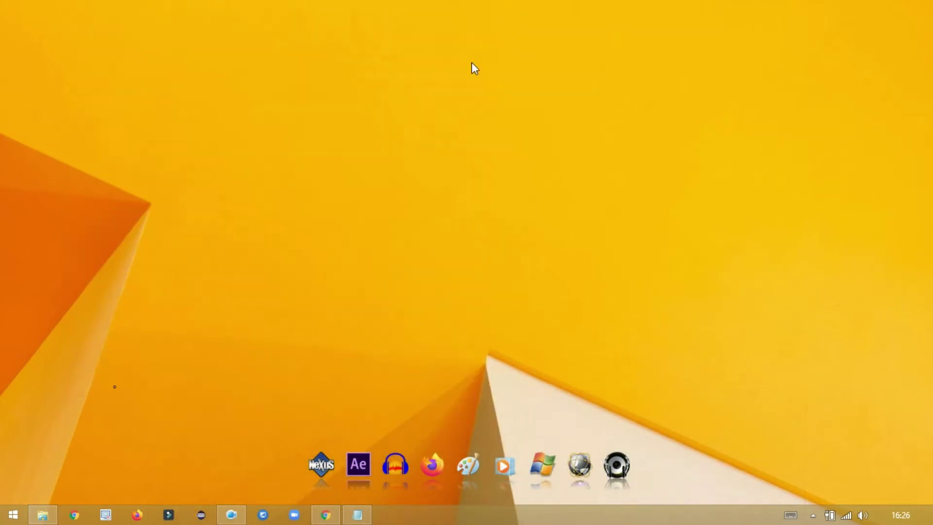
left_click(621, 456)
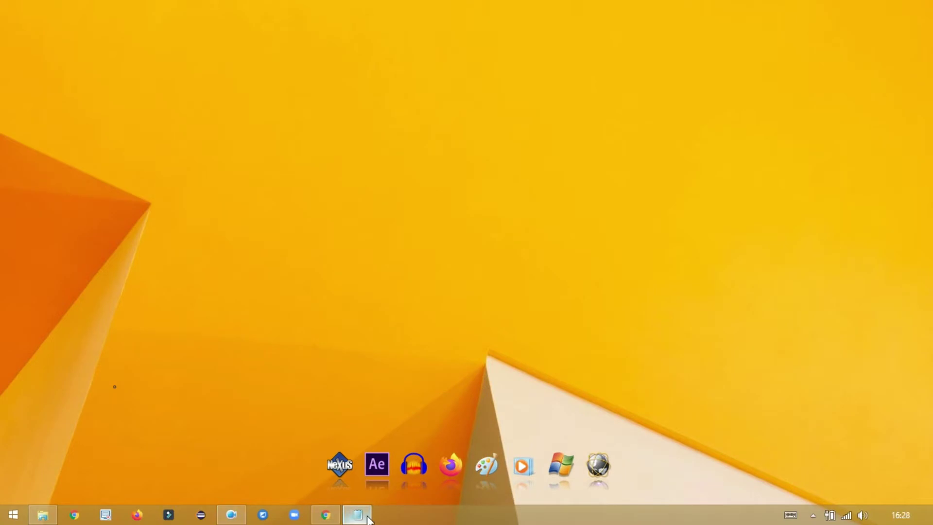
Step: Copy the DeviantArt Icons link from link.txt in Notepad and minimize the file
left_click(368, 518)
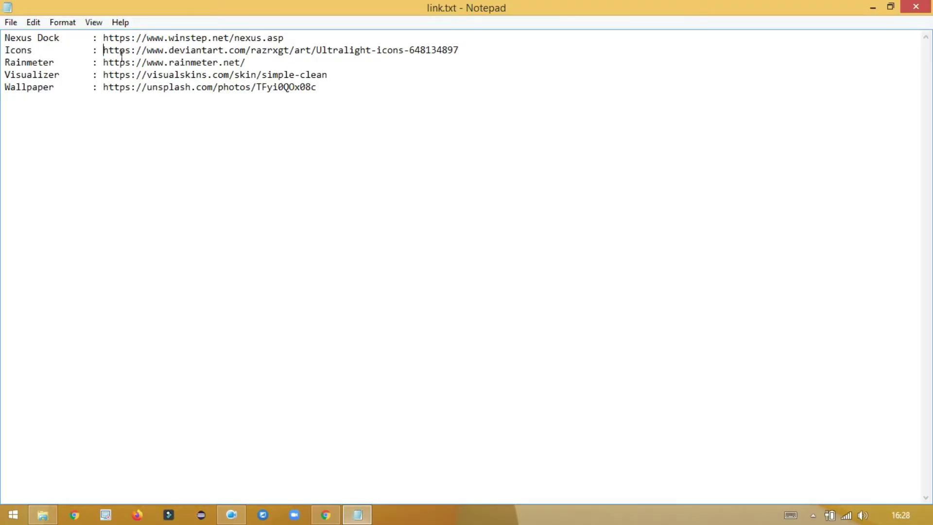
right_click(416, 53)
left_click(442, 90)
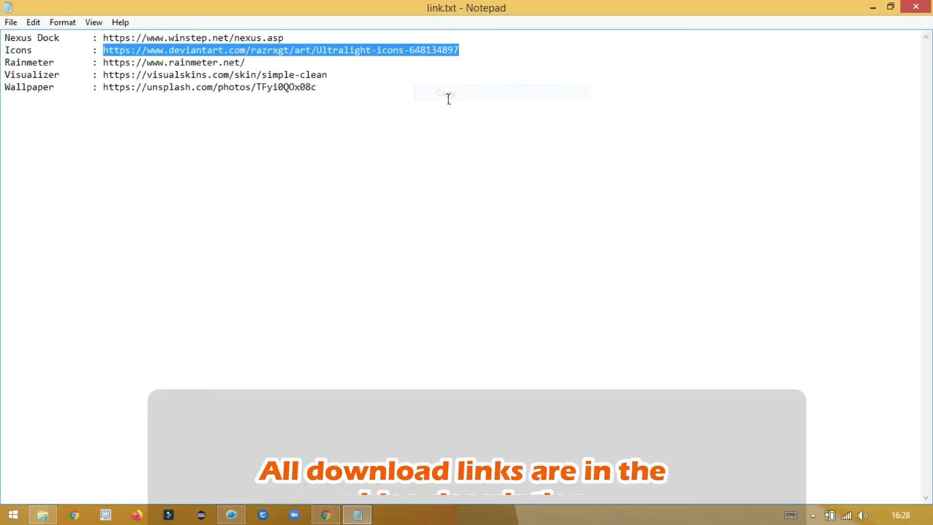
left_click(873, 7)
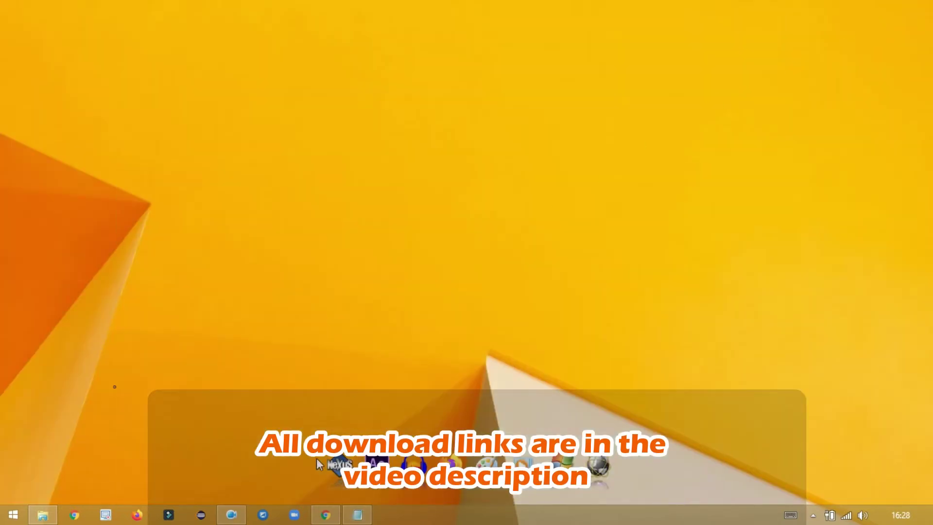
Step: Switch to Chrome and open the copied Ultralight icons link in the new tab
left_click(326, 515)
left_click(181, 11)
right_click(166, 40)
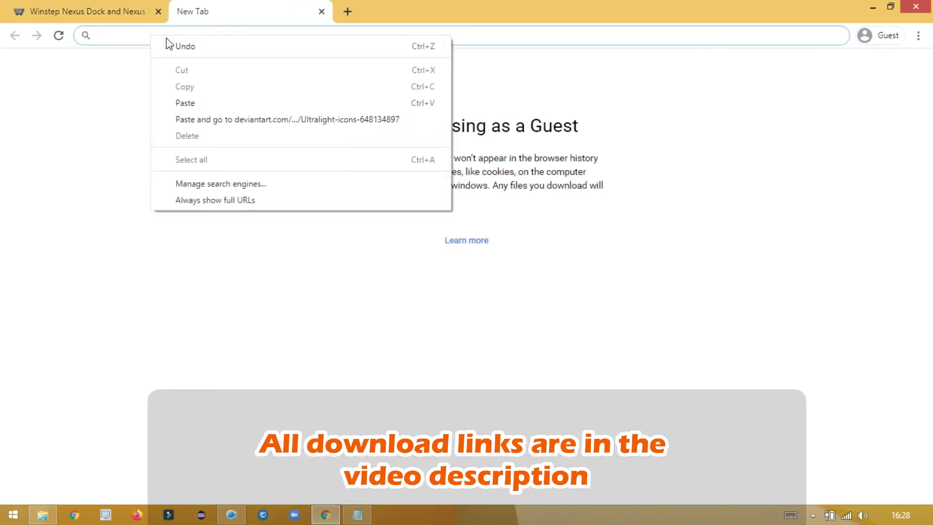
left_click(209, 120)
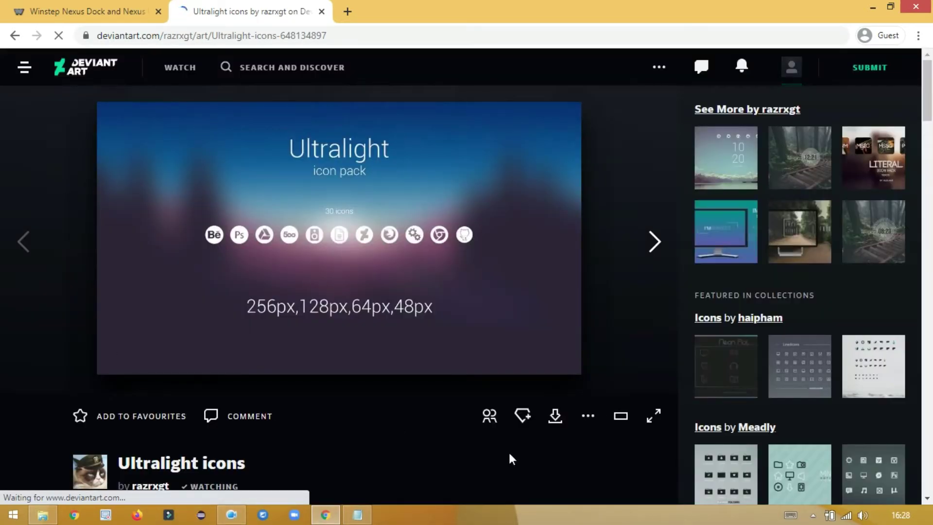
Step: Download the Ultralight icon pack from DeviantArt and show the ZIP file in its Downloads folder
left_click(555, 416)
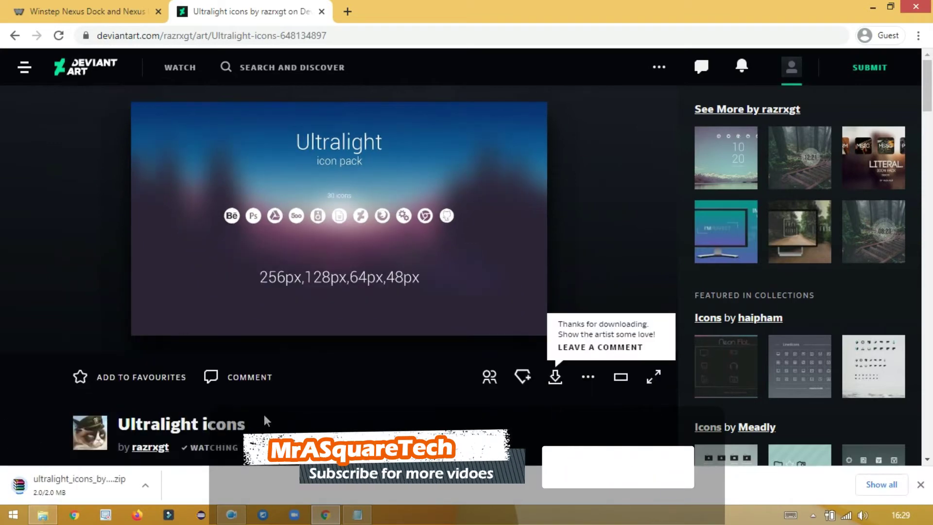
left_click(146, 485)
left_click(155, 440)
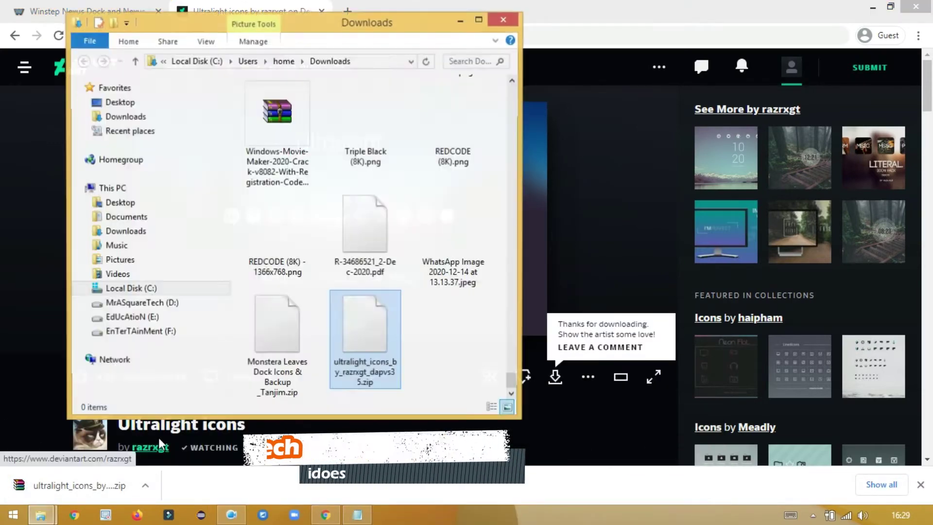
Step: Move the downloaded Ultralight icons ZIP file from Downloads to the NewSkin folder on the desktop
right_click(362, 337)
left_click(383, 229)
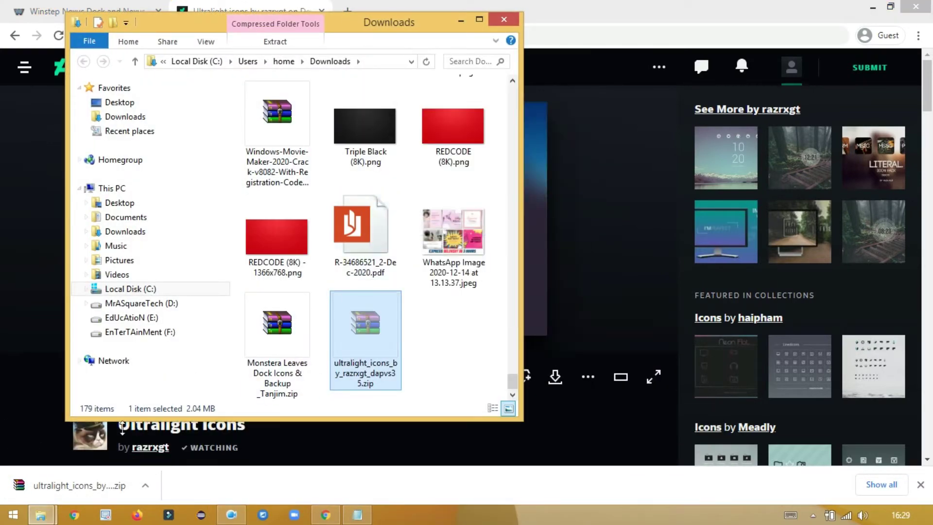
mouse_move(40, 518)
left_click(69, 474)
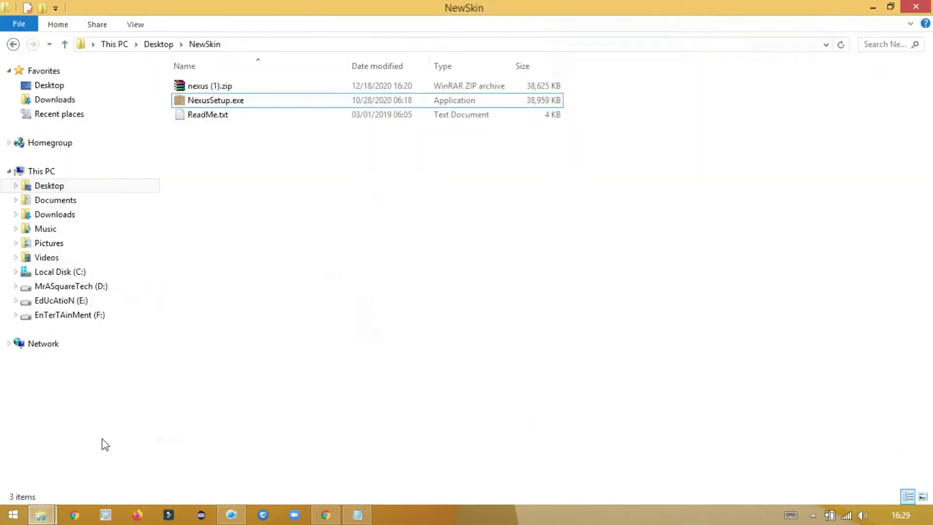
right_click(249, 180)
left_click(267, 272)
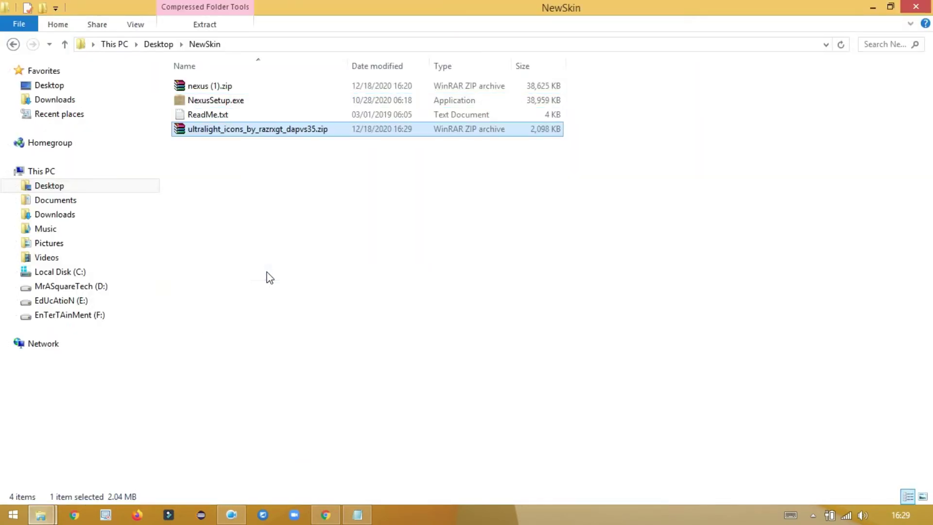
Step: Extract the Ultralight icons ZIP into its own subfolder and open the Ultralight icons folder inside it
right_click(228, 132)
left_click(249, 203)
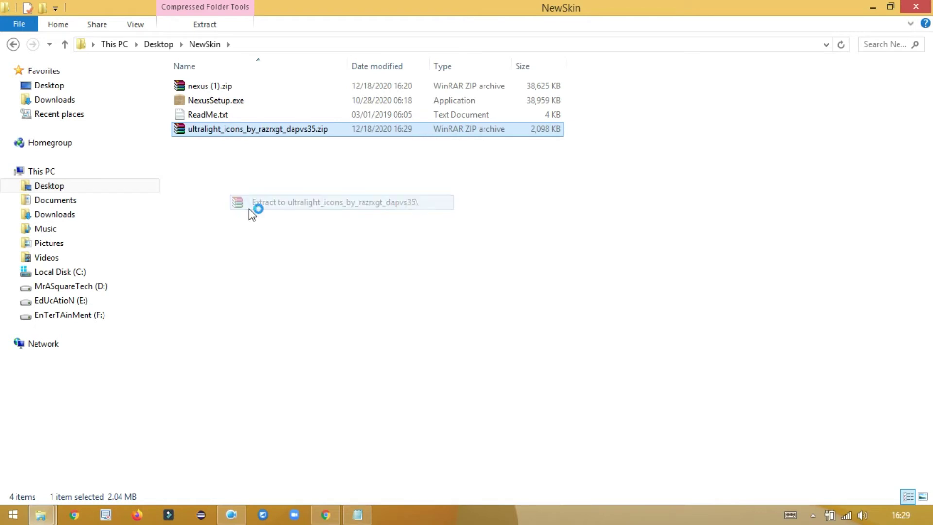
double_click(262, 91)
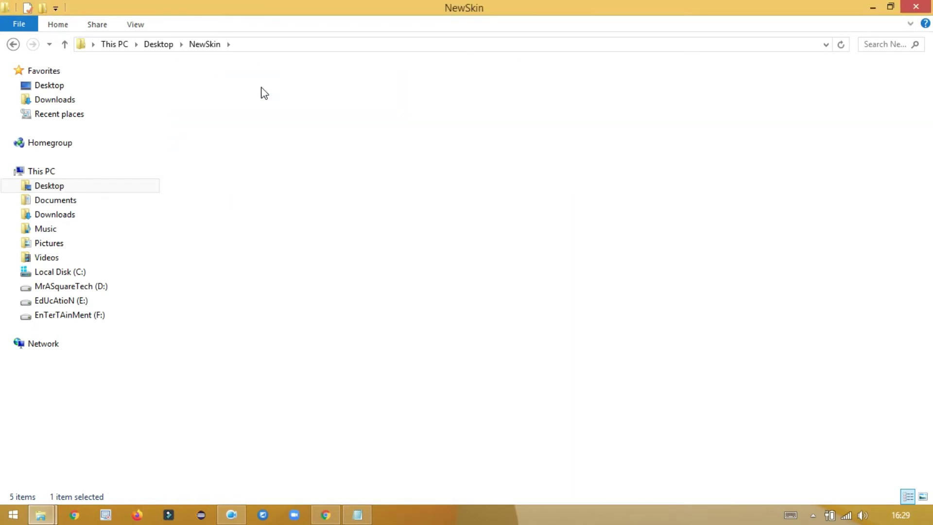
double_click(260, 90)
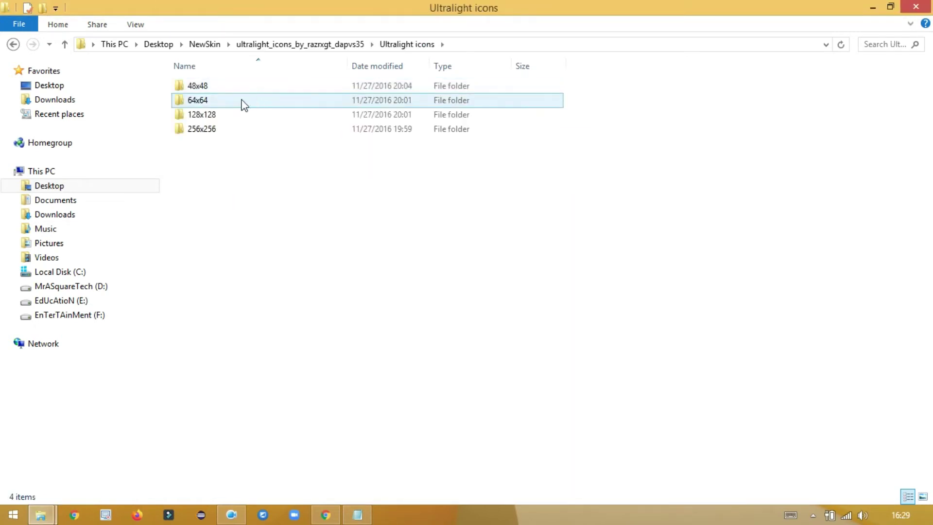
Step: Open the 64x64 folder of the Ultralight icons and copy its full folder path
double_click(241, 102)
left_click(499, 45)
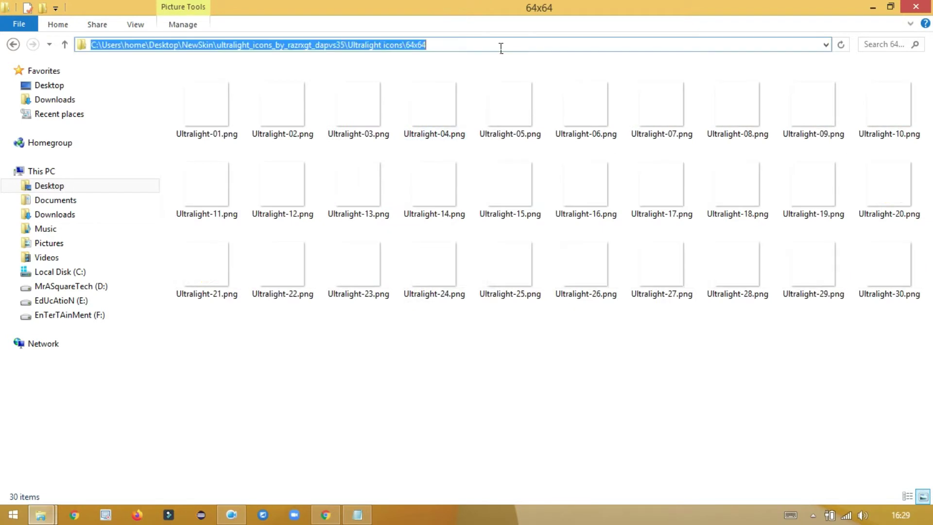
right_click(421, 47)
left_click(429, 86)
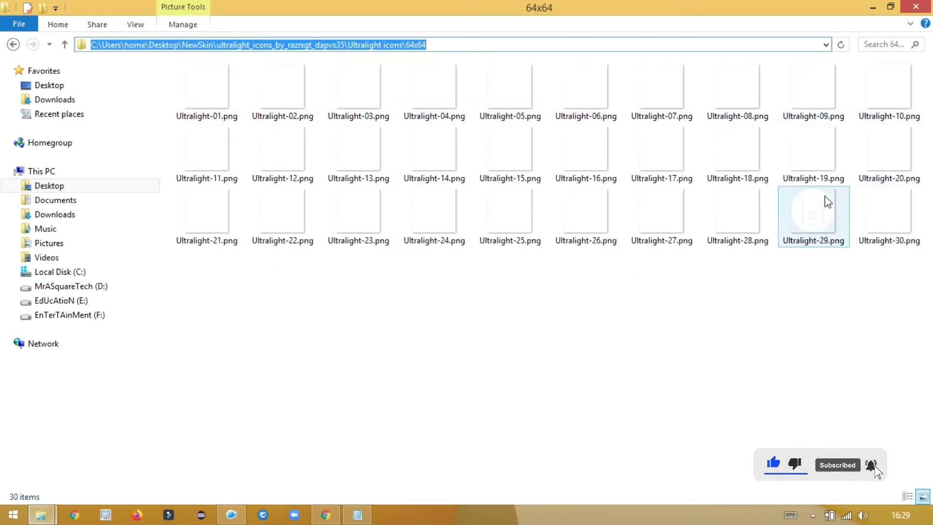
Step: Minimize the icon folder, Chrome and Downloads windows to reveal the desktop and dock
left_click(873, 7)
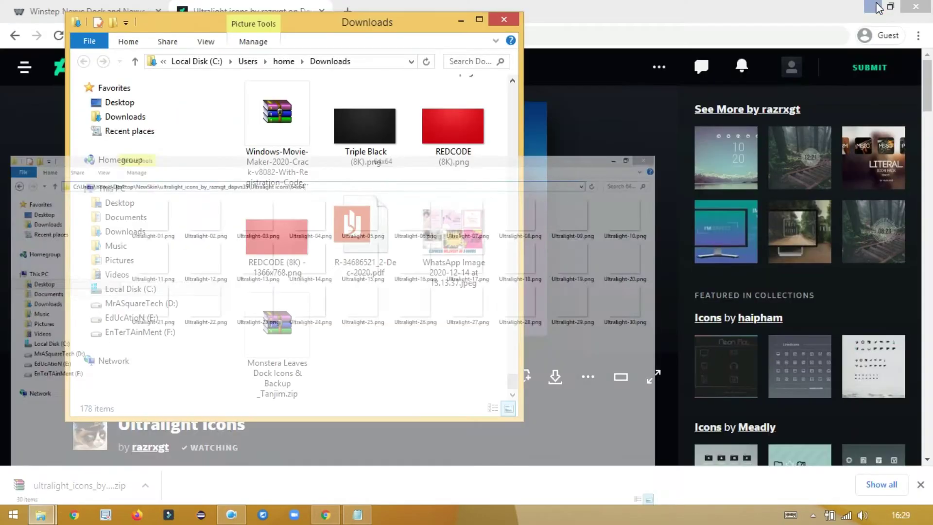
left_click(865, 5)
left_click(461, 33)
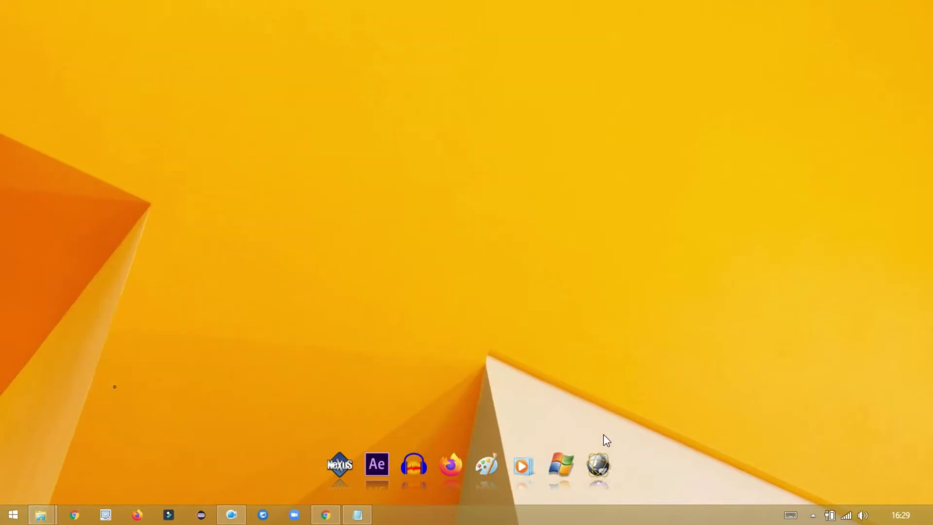
Step: Change the Google Chrome dock item's icon to Ultralight-02.png from the copied 64x64 folder path and save its properties
right_click(598, 462)
left_click(622, 342)
left_click_drag(750, 125, 479, 47)
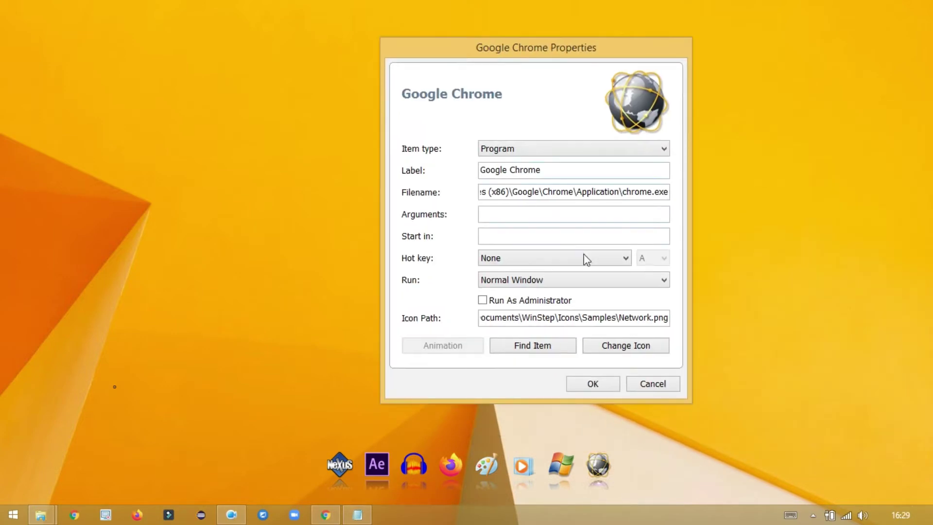
left_click(632, 348)
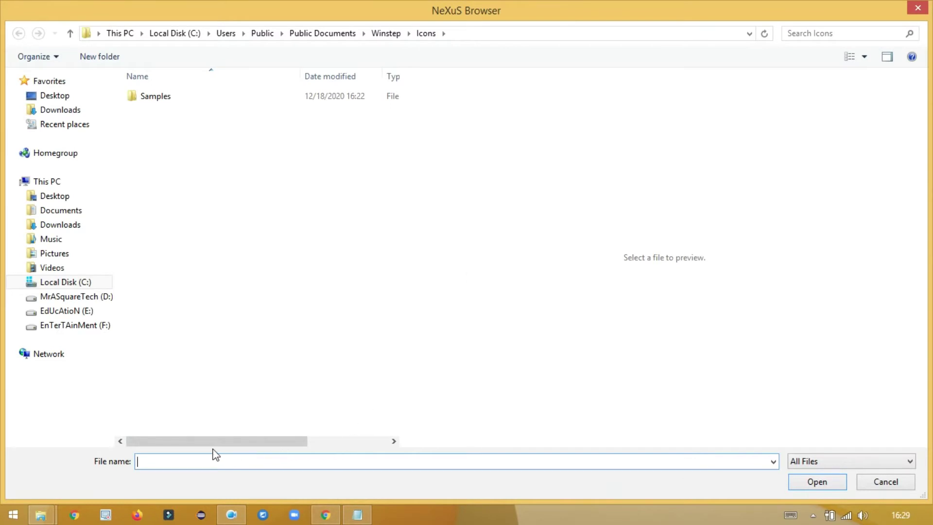
right_click(177, 469)
left_click(209, 331)
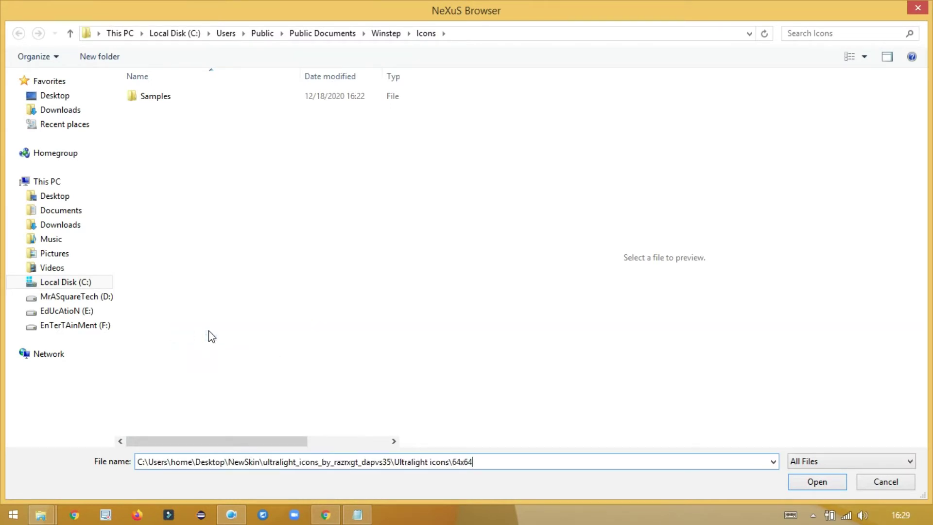
left_click(816, 481)
left_click(334, 348)
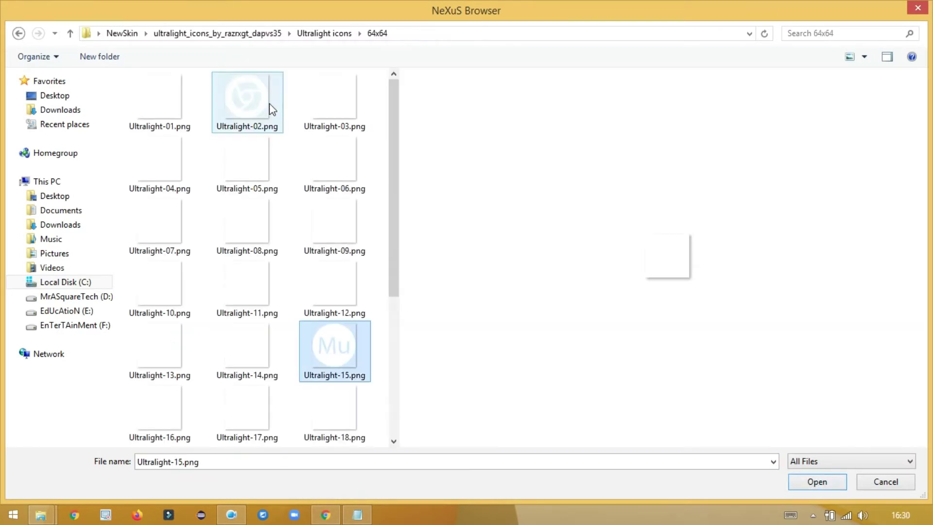
left_click(256, 108)
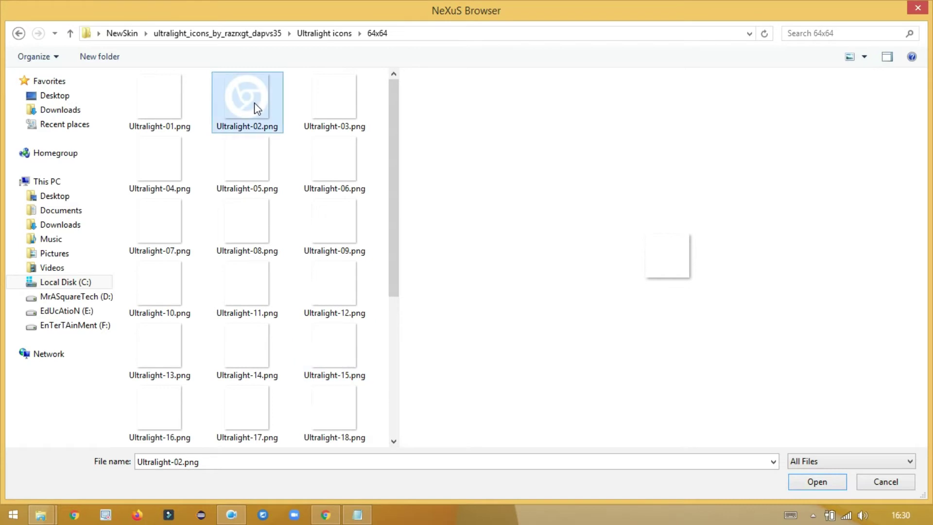
left_click(806, 483)
left_click(799, 461)
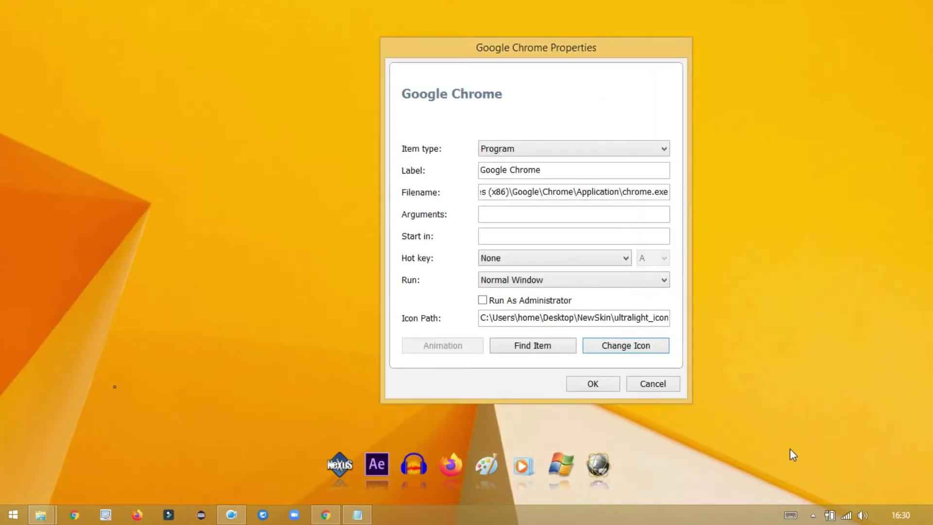
left_click(589, 385)
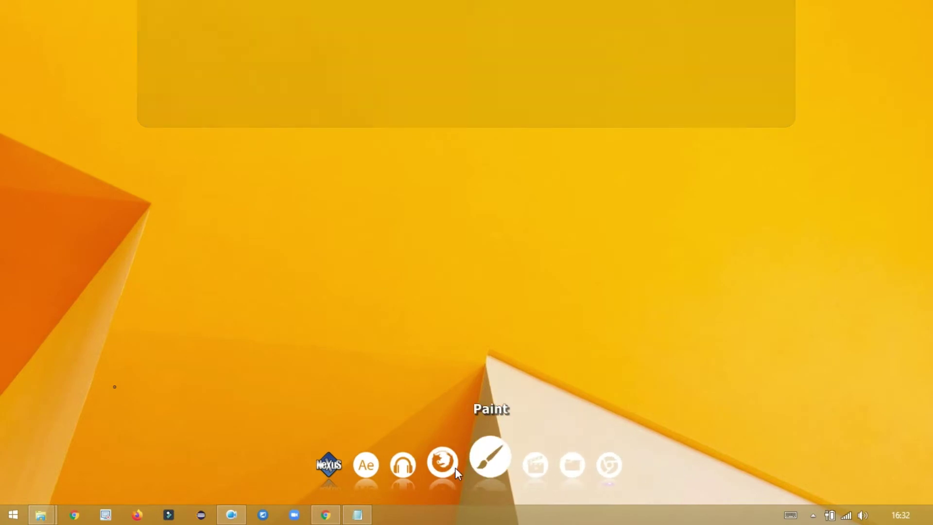
Step: Hide the Nexus control icon from the dock through the dock's content preferences
left_click(342, 451)
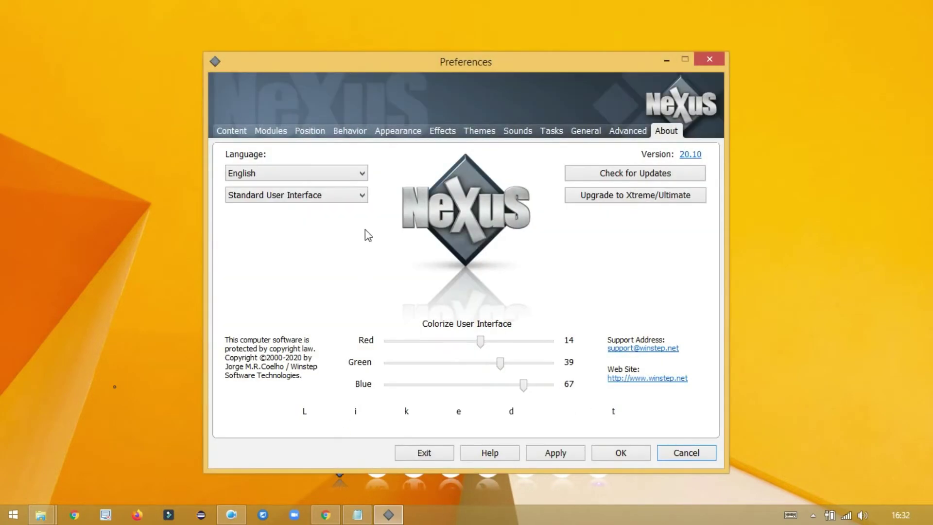
left_click(382, 132)
left_click(234, 132)
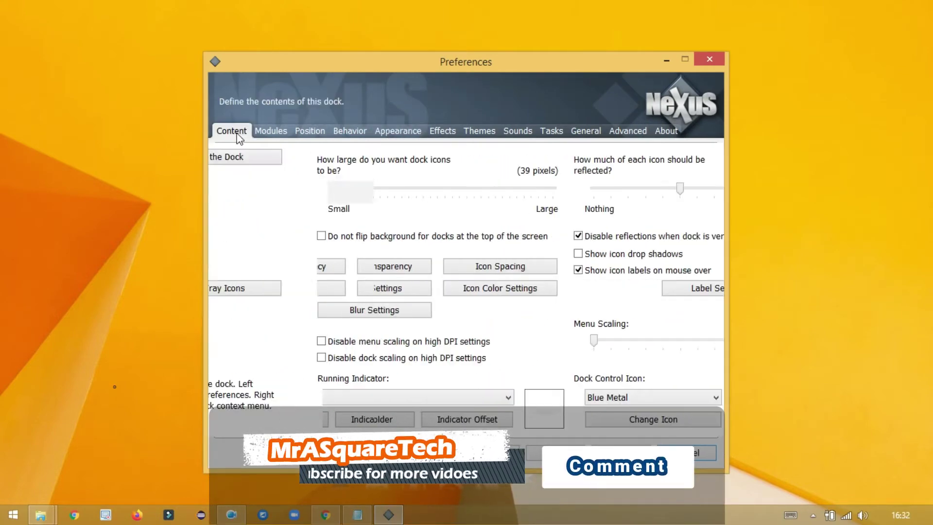
left_click(241, 413)
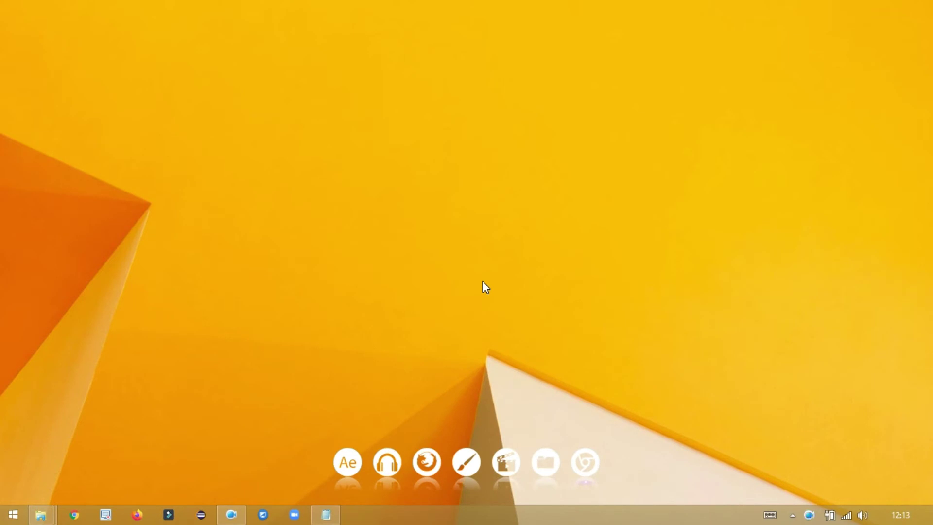
Step: Set the Windows taskbar to auto-hide in its properties and apply the change
right_click(379, 520)
left_click(395, 508)
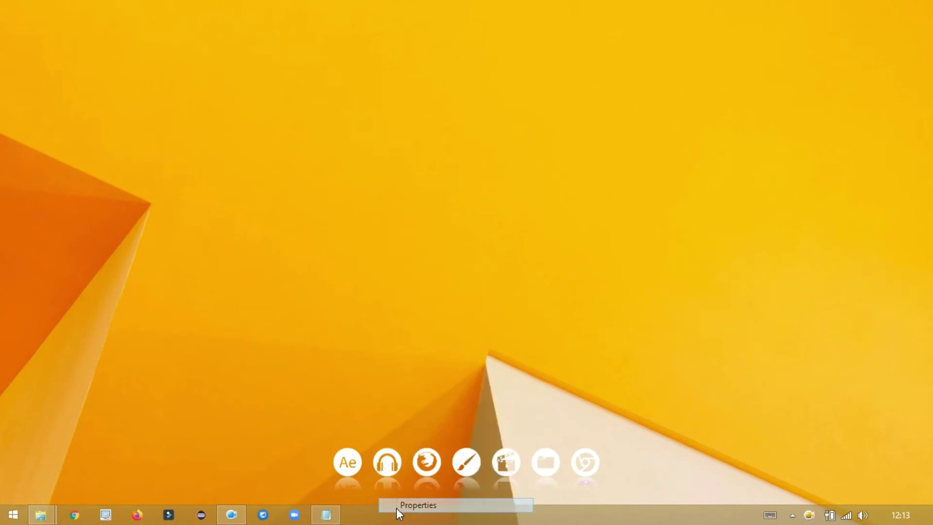
left_click_drag(142, 151, 291, 82)
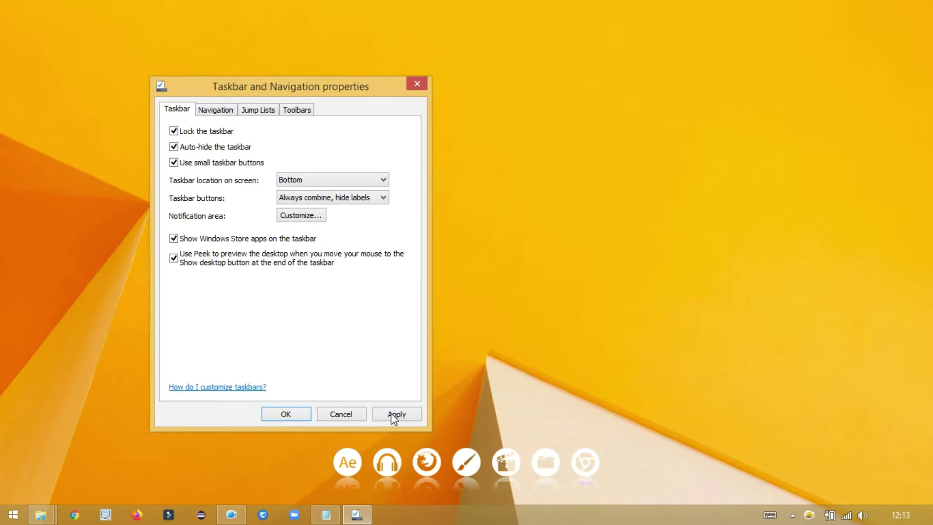
left_click(394, 415)
left_click(285, 414)
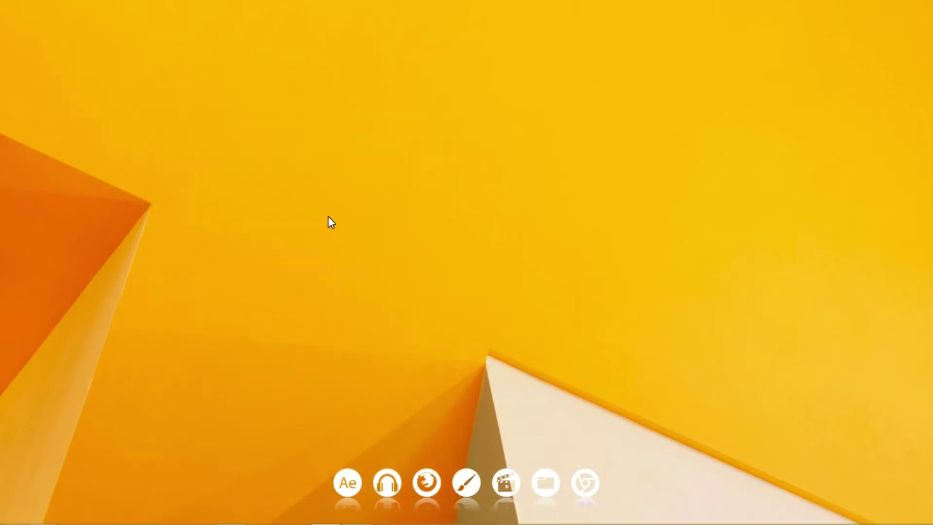
key("alt+Tab")
key("Tab")
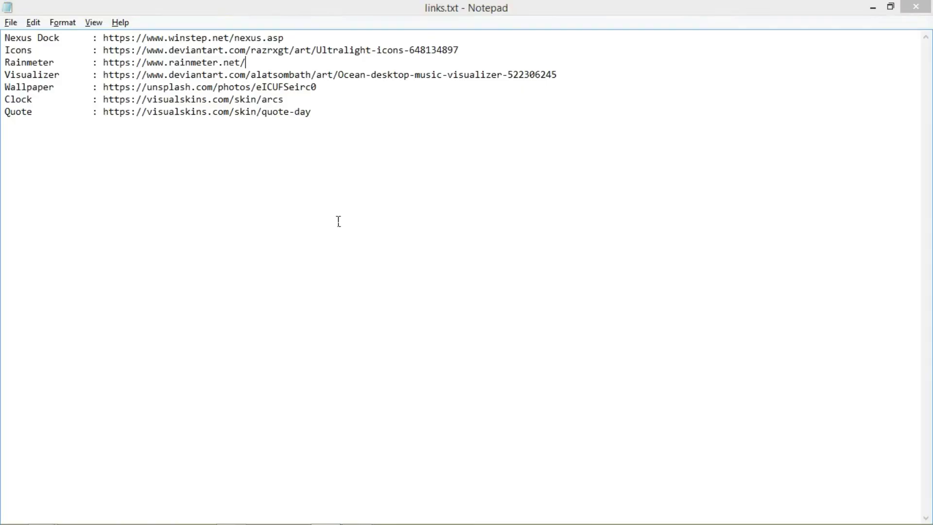
left_click_drag(105, 62, 245, 63)
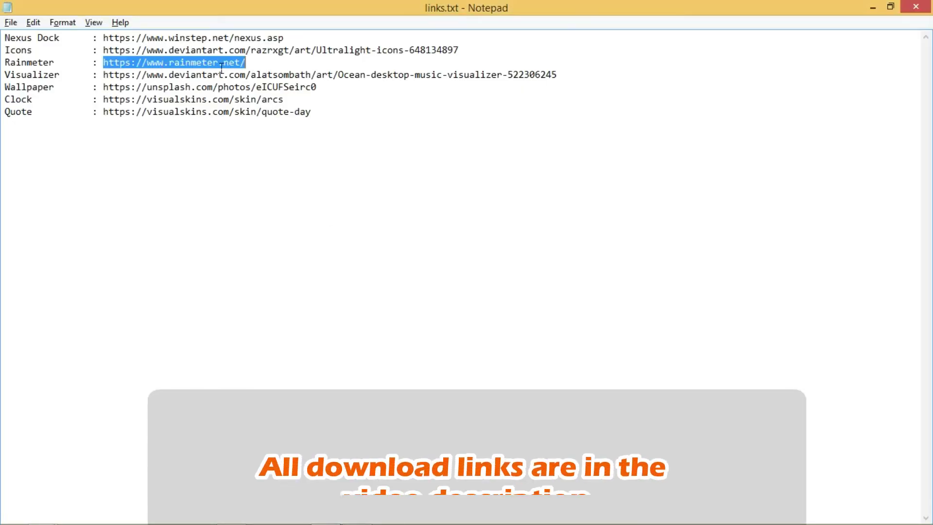
right_click(216, 64)
left_click(246, 108)
Step: Switch to Chrome and open the copied Rainmeter link in a new tab
key("alt+Tab")
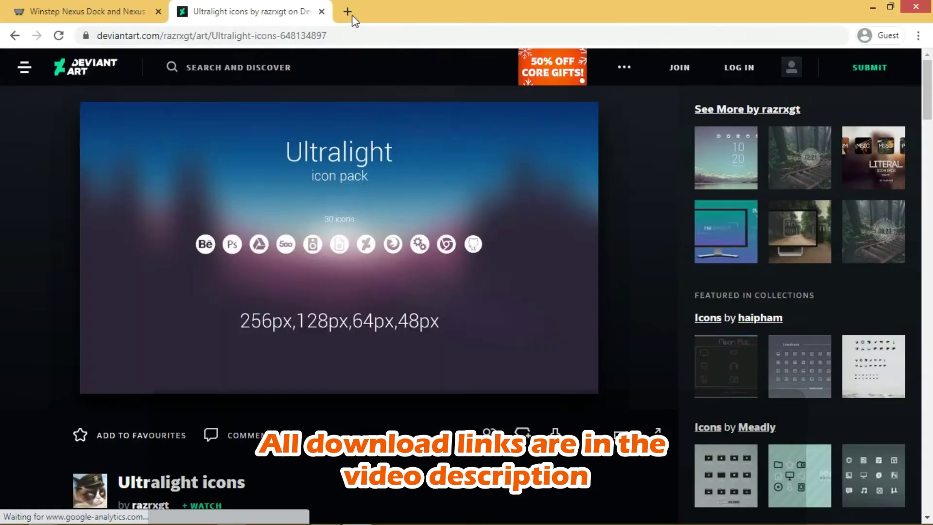
left_click(350, 14)
right_click(149, 39)
left_click(187, 119)
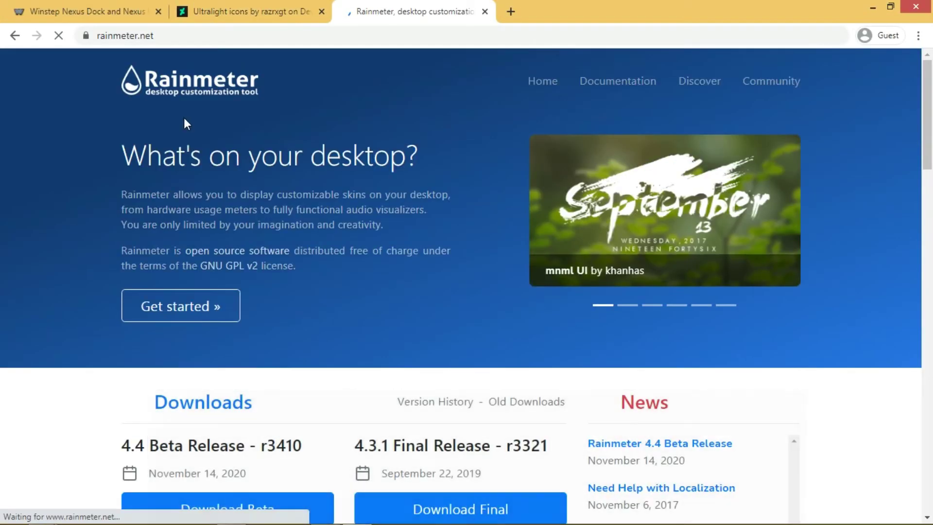
Step: Download the Rainmeter 4.3.1 Final Release installer and show the file in its Downloads folder
scroll(52, 281, "down", 7)
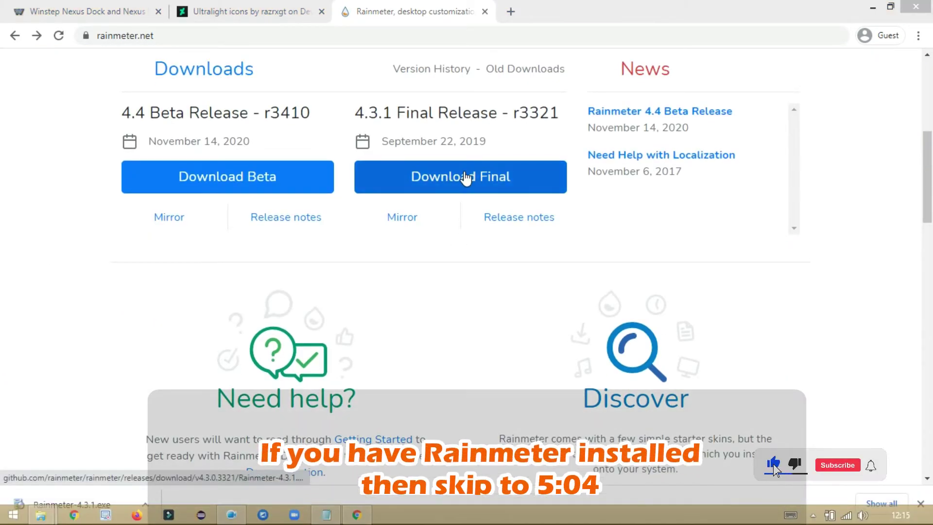
left_click(465, 178)
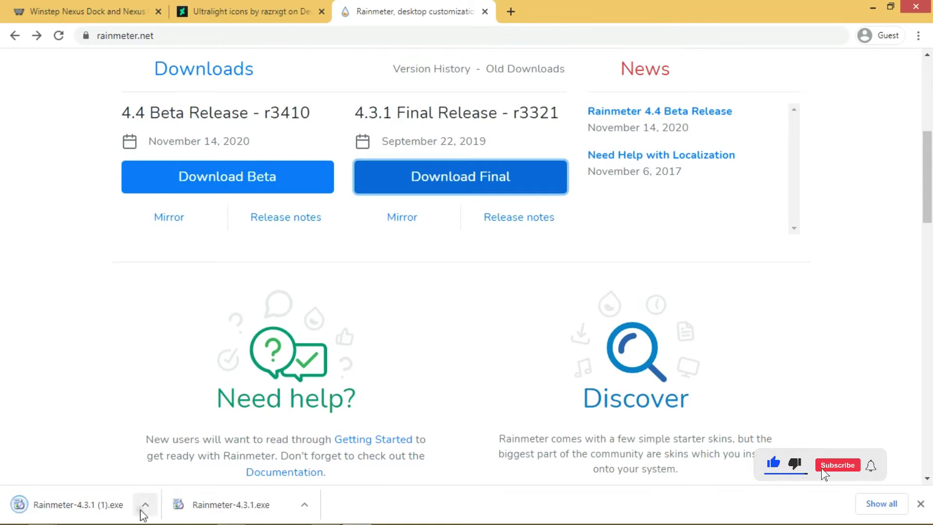
left_click(145, 505)
left_click(146, 456)
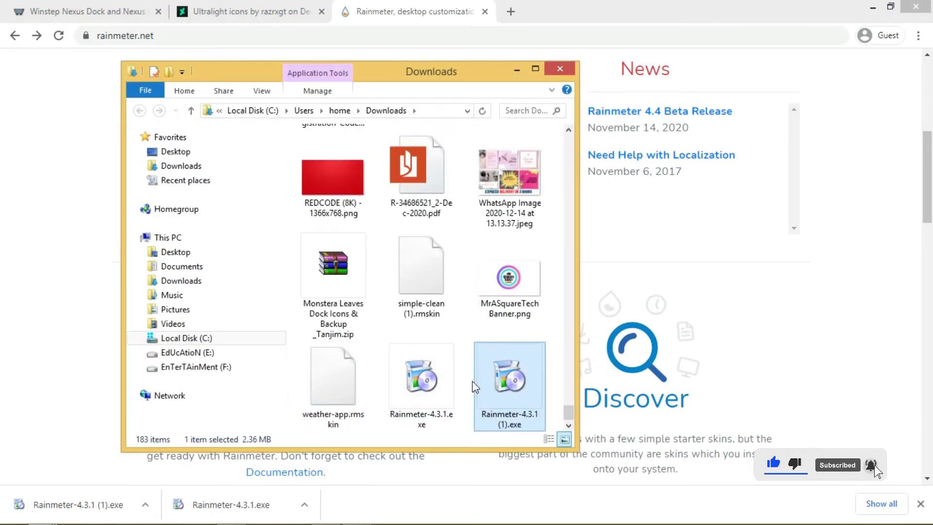
Step: Move Rainmeter-4.3.1 (1).exe from Downloads to the NewSkin folder on the desktop
right_click(477, 388)
left_click(492, 285)
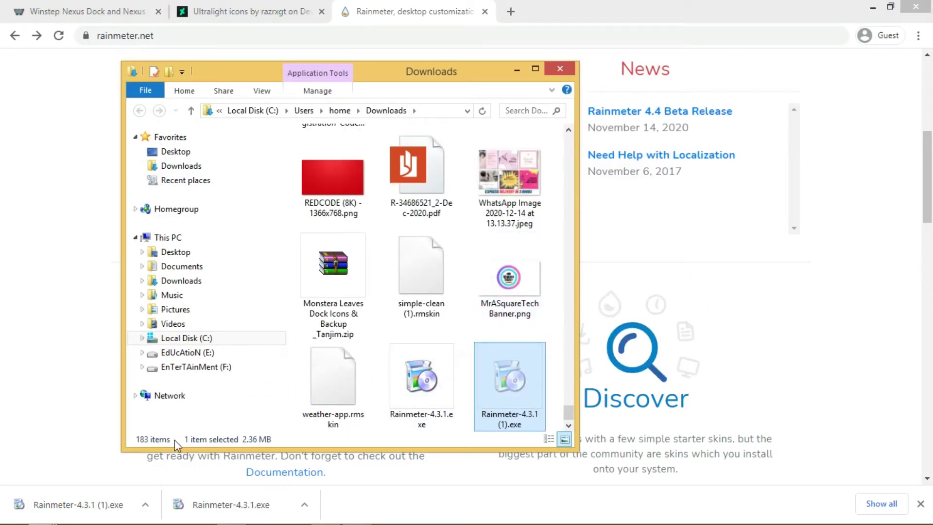
key("alt+Tab")
right_click(283, 213)
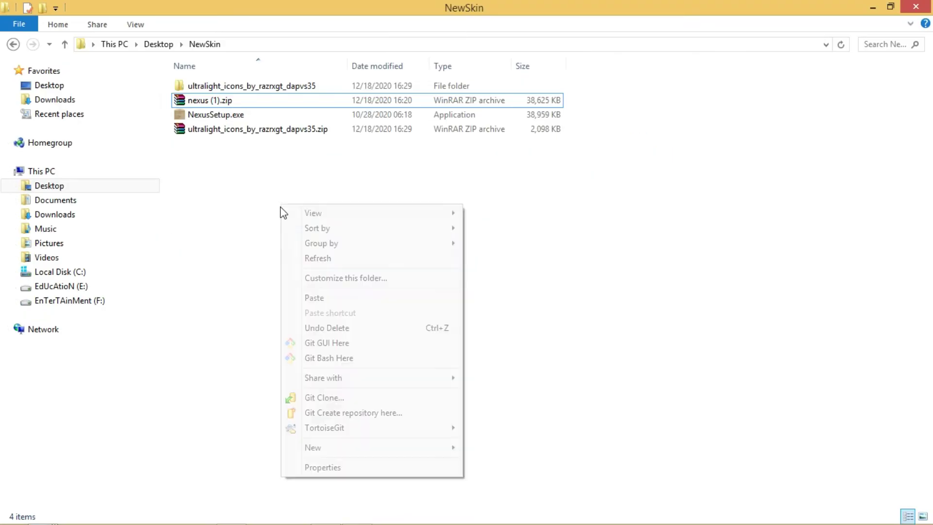
left_click(297, 298)
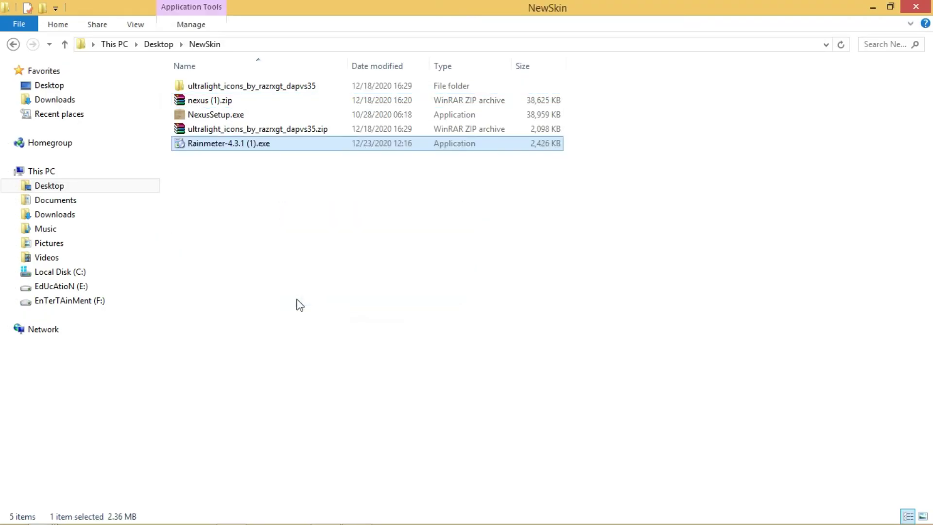
Step: Install Rainmeter in English as the 64-bit version in C:\Program Files\Rainmeter, launching on startup, and run it when setup finishes
right_click(214, 151)
left_click(223, 154)
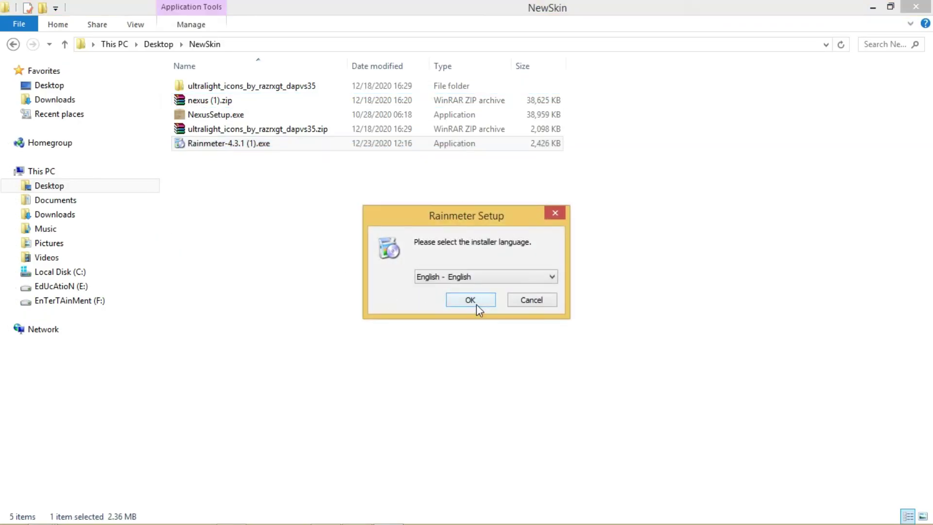
left_click(476, 304)
left_click(531, 378)
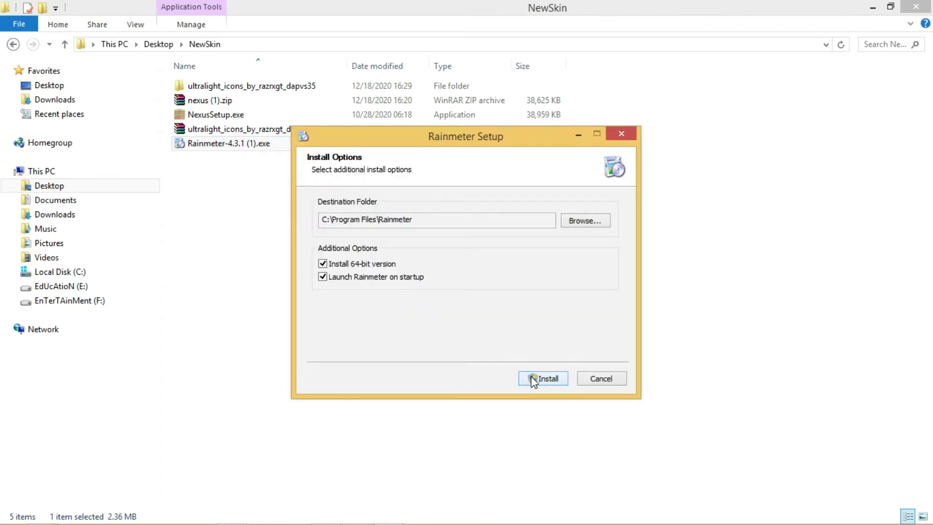
left_click(540, 378)
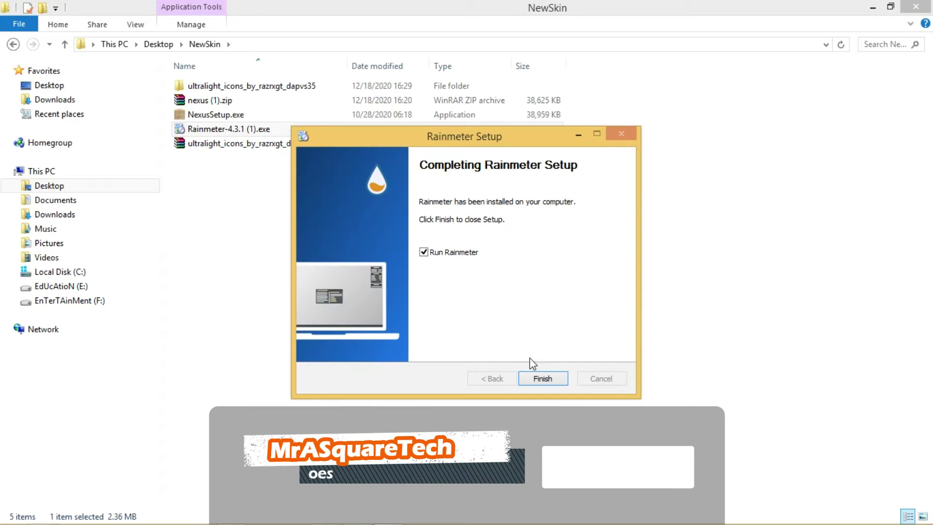
left_click(558, 381)
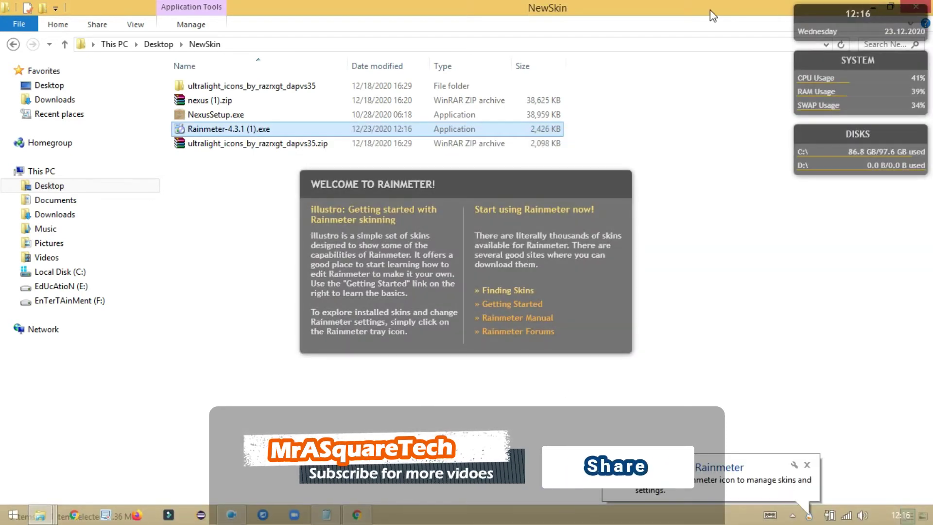
Step: Minimize the open File Explorer and Chrome windows to clear the desktop
double_click(710, 9)
left_click(725, 99)
left_click(682, 32)
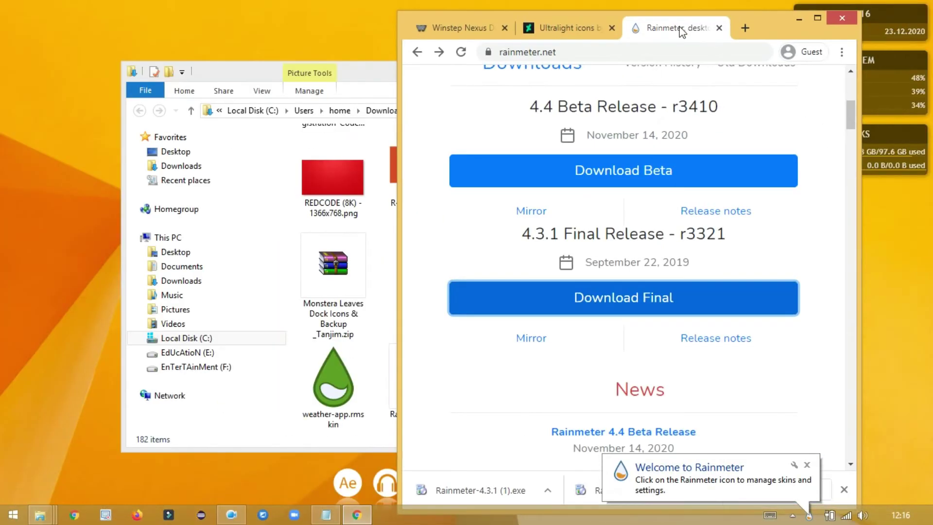
left_click(799, 18)
left_click(524, 20)
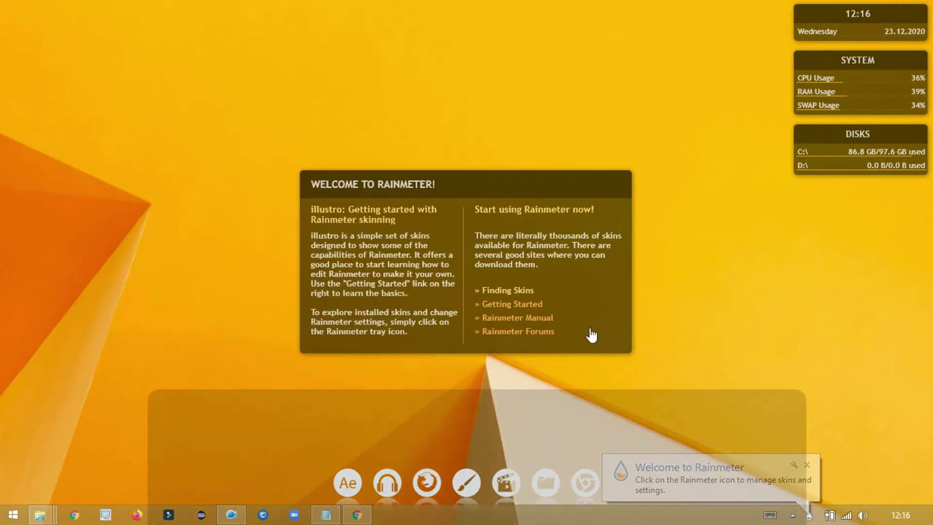
Step: Unload Rainmeter's default illustro skins from the desktop: Welcome, Disks, System and Clock
right_click(588, 331)
left_click(627, 480)
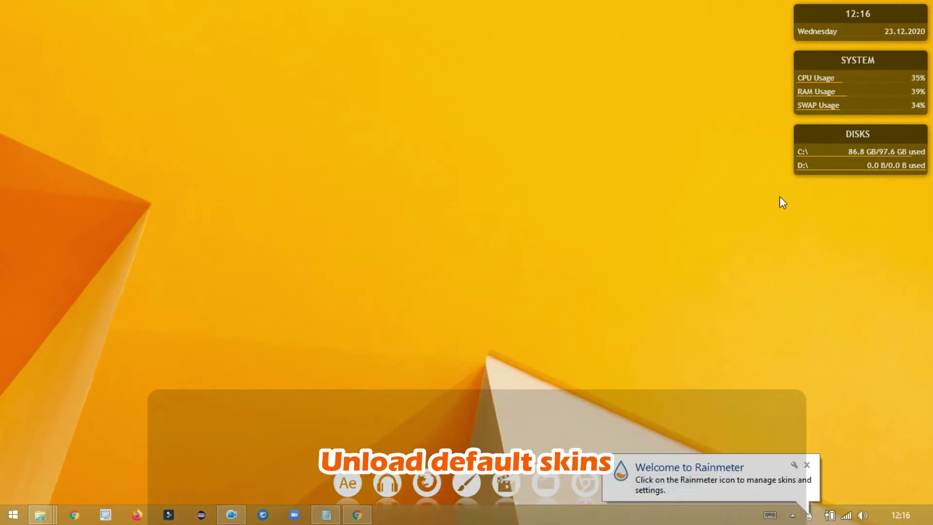
right_click(814, 143)
left_click(827, 288)
right_click(815, 64)
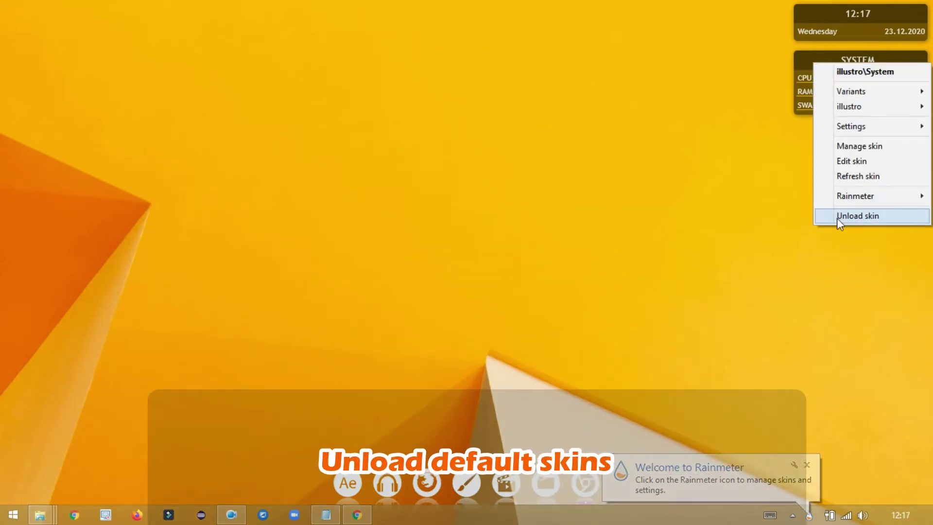
left_click(837, 217)
right_click(807, 11)
left_click(816, 162)
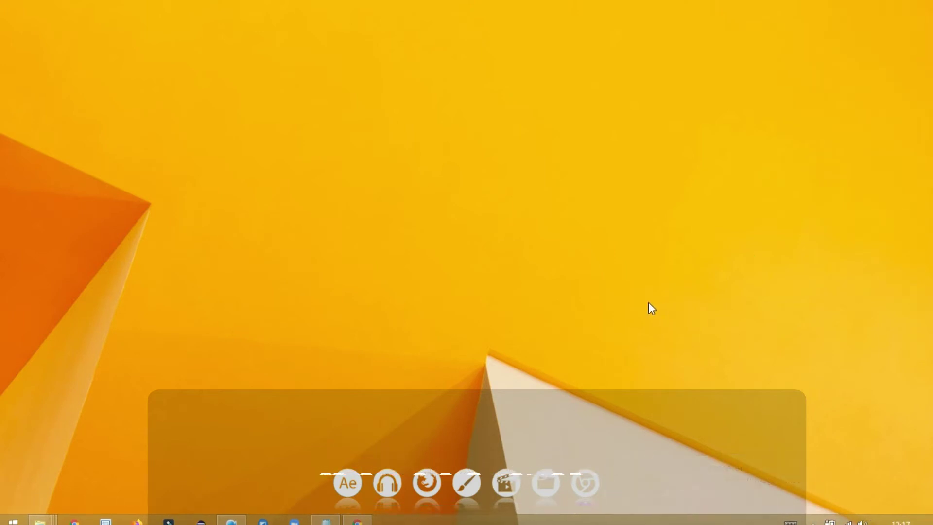
Step: Switch to links.txt in Notepad and copy the Visualizer link for the Ocean desktop music visualizer
key("alt+Tab")
key("alt+Tab")
key("alt+Tab")
key("alt+Tab")
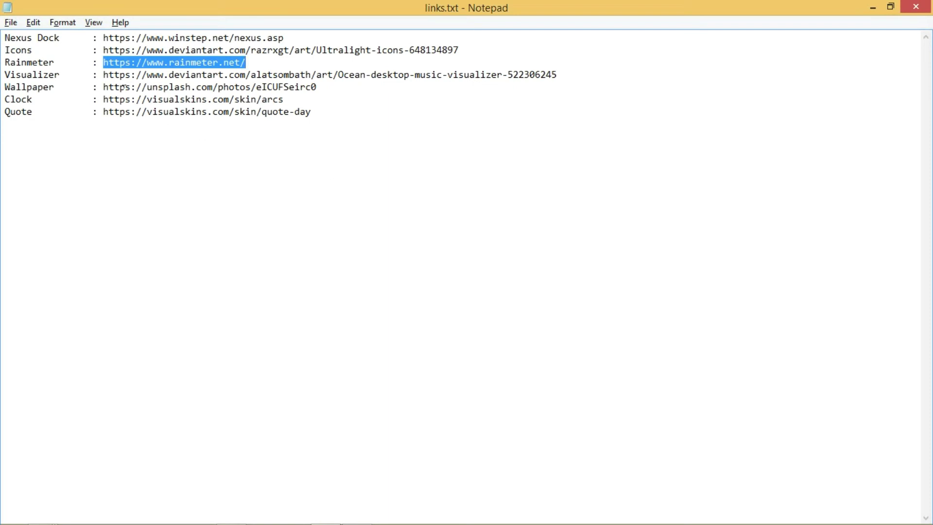
left_click_drag(103, 74, 572, 74)
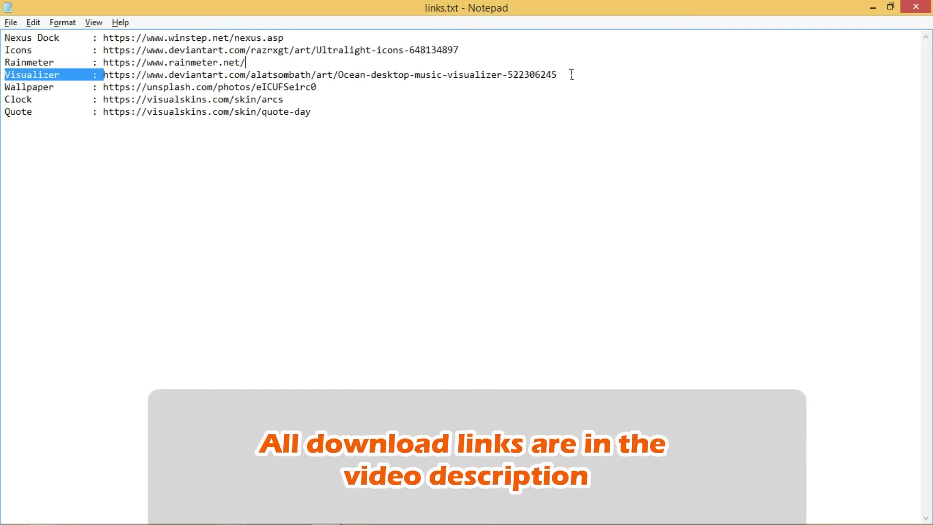
right_click(516, 73)
left_click(525, 116)
Step: Open the copied Ocean visualizer link in a new Chrome tab
key("alt+Tab")
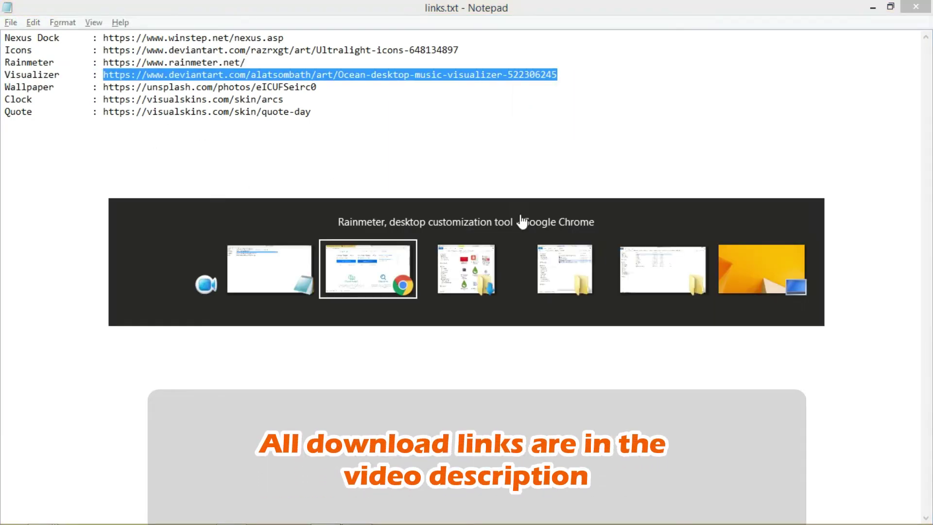
left_click(506, 11)
right_click(138, 39)
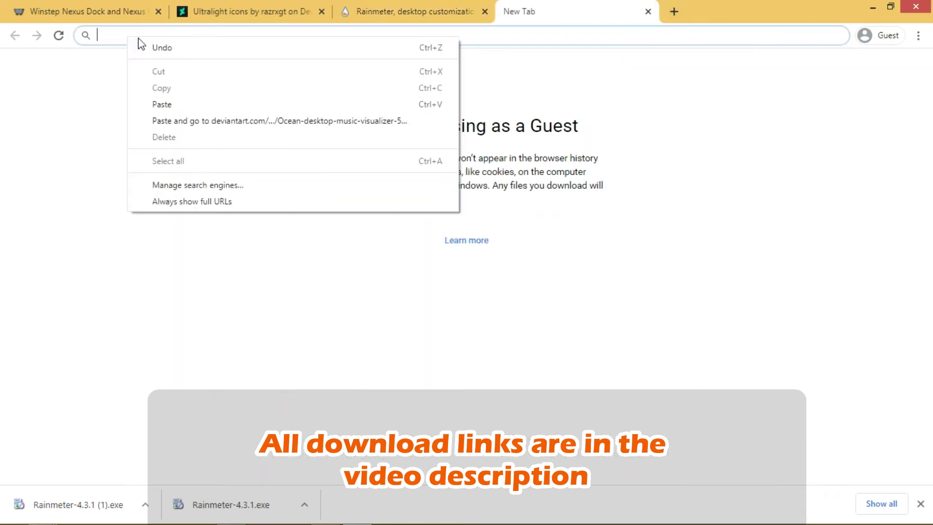
left_click(188, 121)
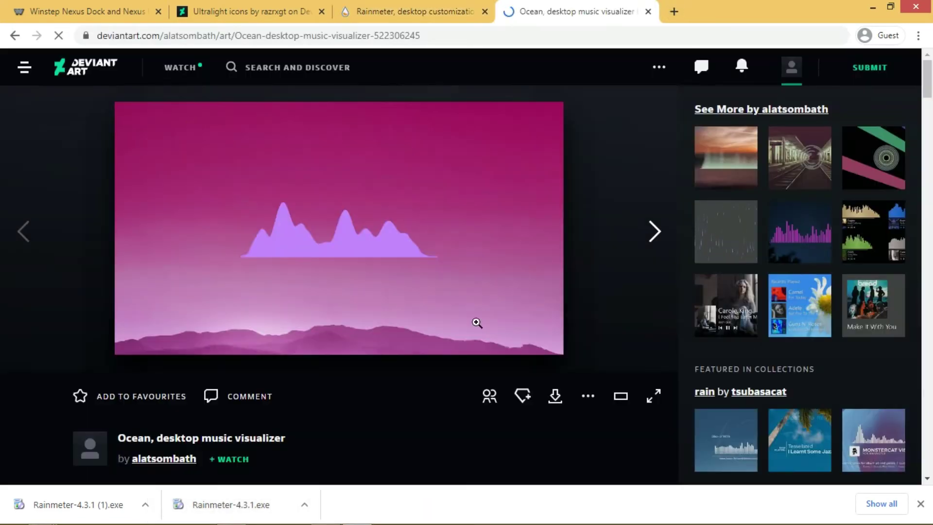
Step: Download the Ocean desktop music visualizer skin from DeviantArt and show the file in its Downloads folder
left_click(559, 406)
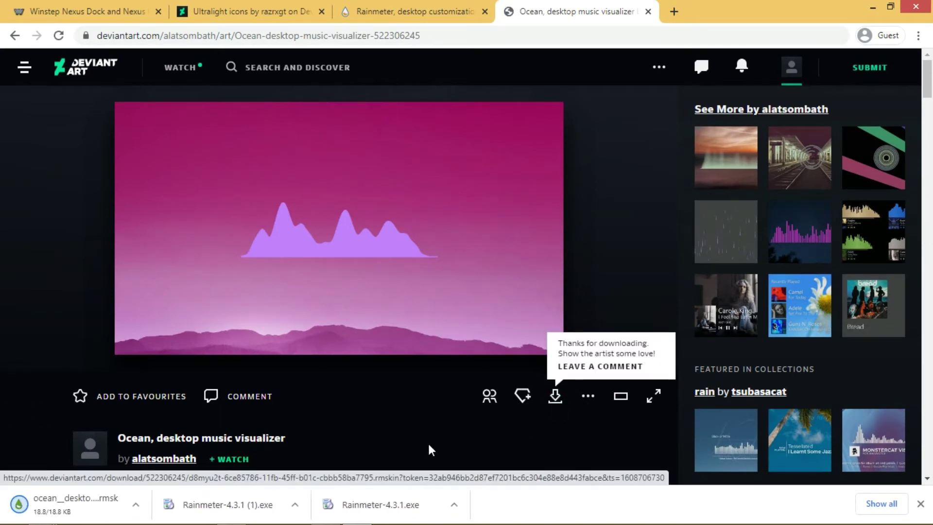
left_click(145, 504)
left_click(150, 457)
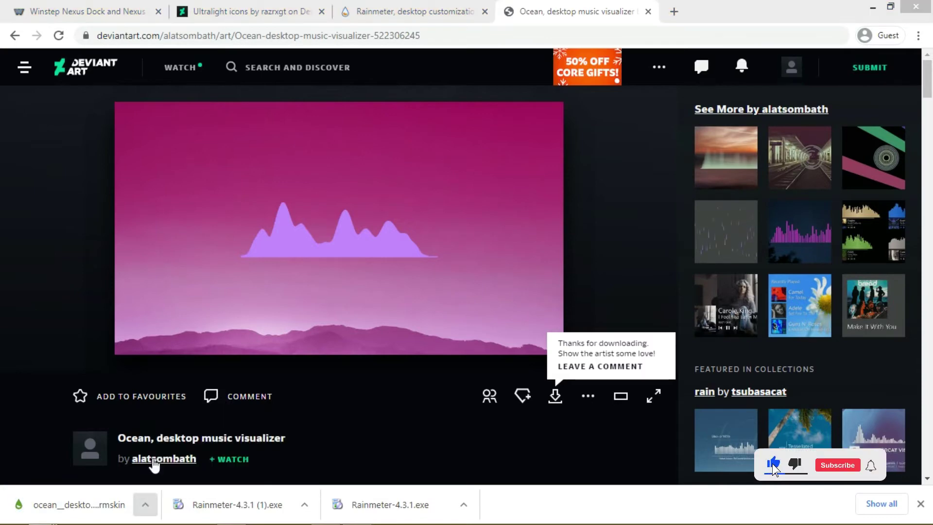
Step: Move the Ocean visualizer .rmskin file from Downloads to the NewSkin folder on the desktop
right_click(339, 381)
left_click(345, 295)
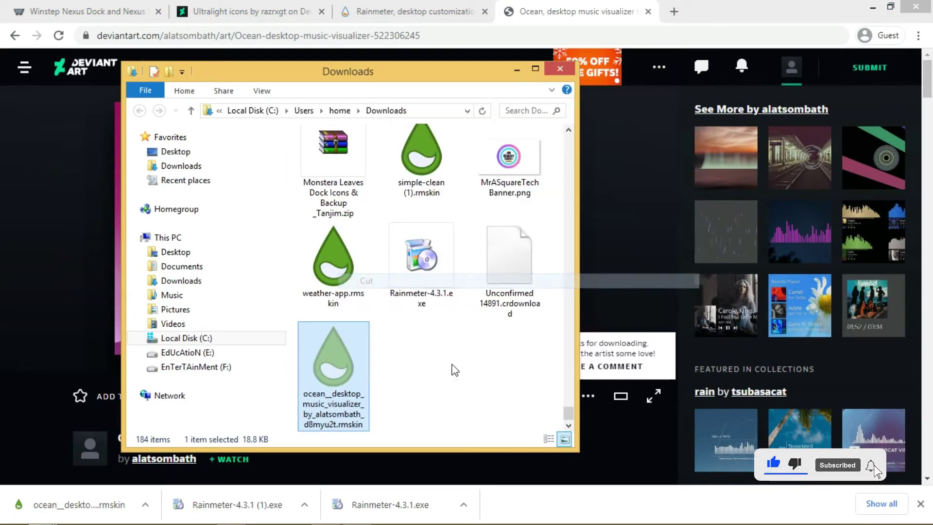
key("alt+Tab")
key("alt+Tab")
key("alt+Tab")
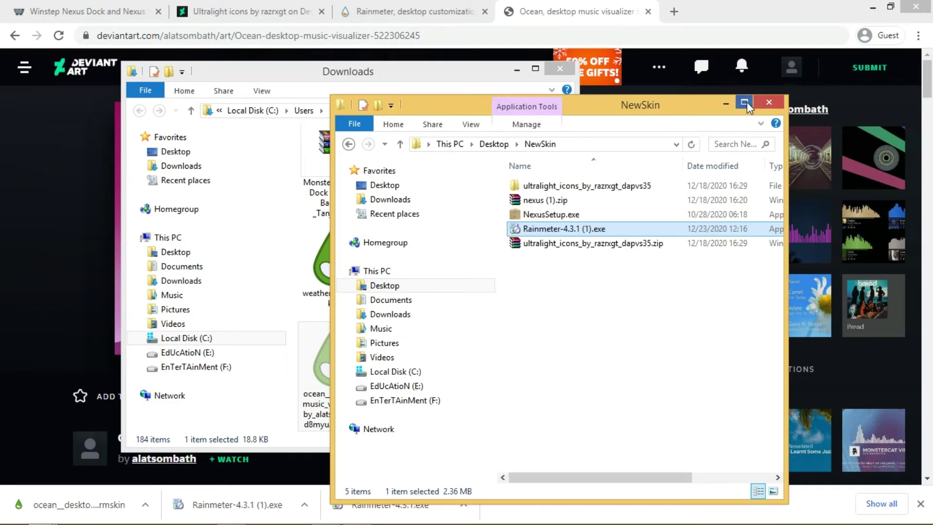
left_click(744, 102)
right_click(268, 193)
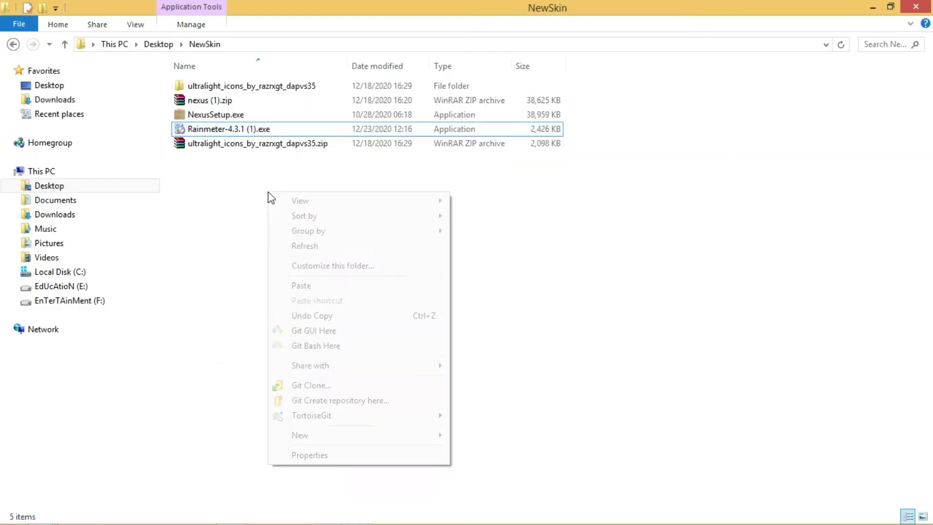
left_click(294, 286)
Step: Install the Ocean skin package with its included skins loaded, minimize the Downloads window and close the Ocean settings
right_click(216, 157)
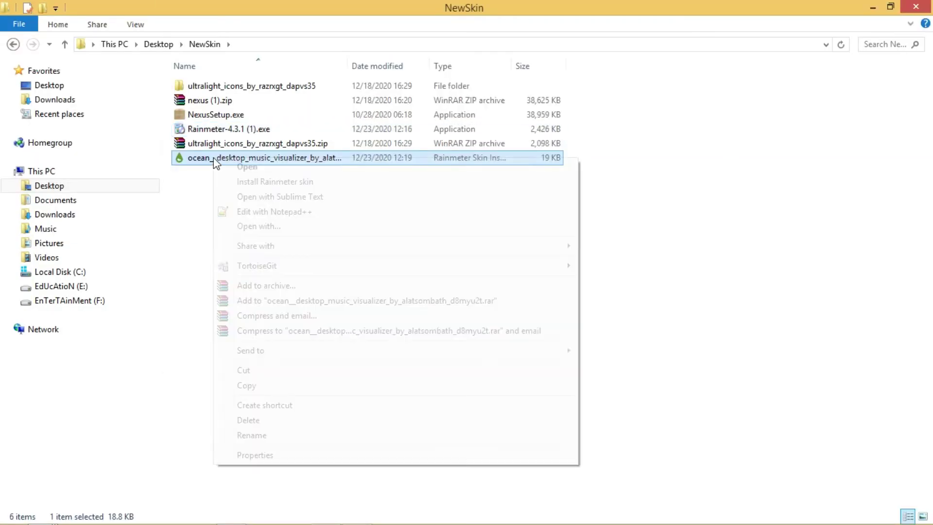
left_click(217, 163)
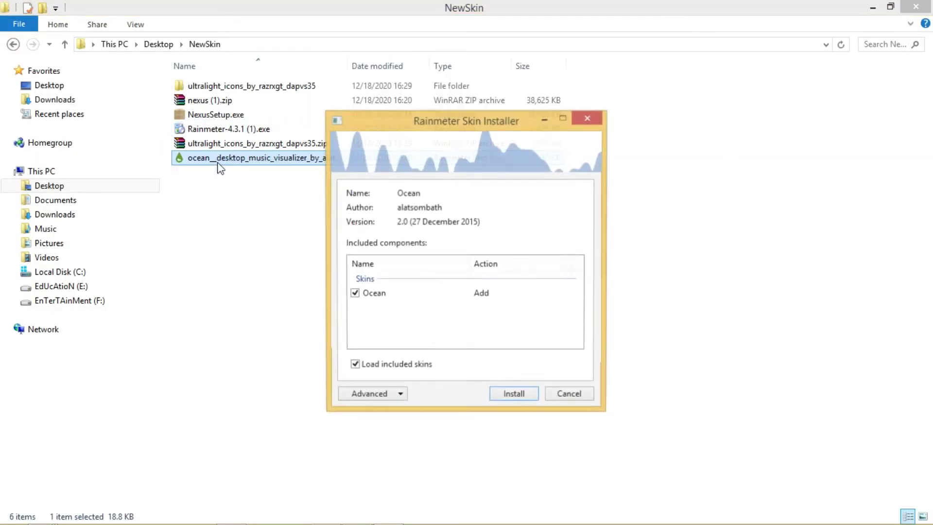
left_click(530, 396)
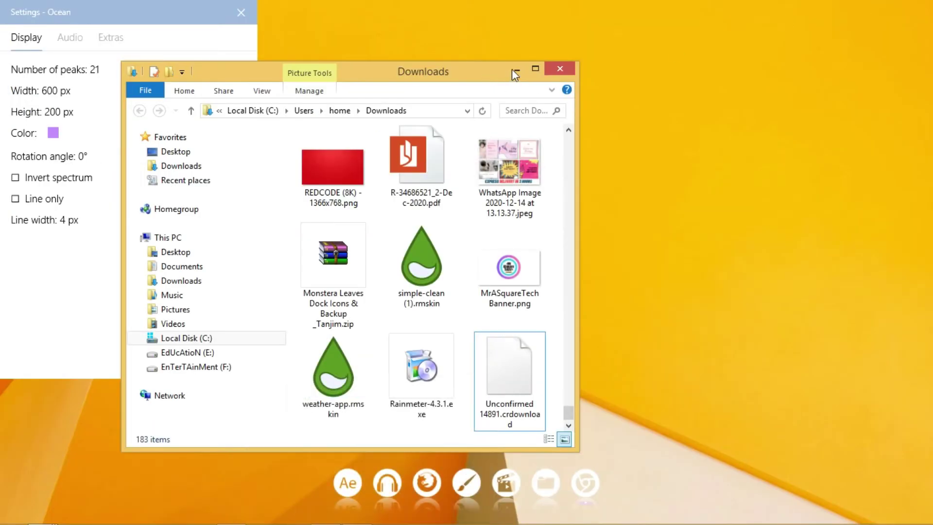
left_click(515, 73)
left_click(241, 14)
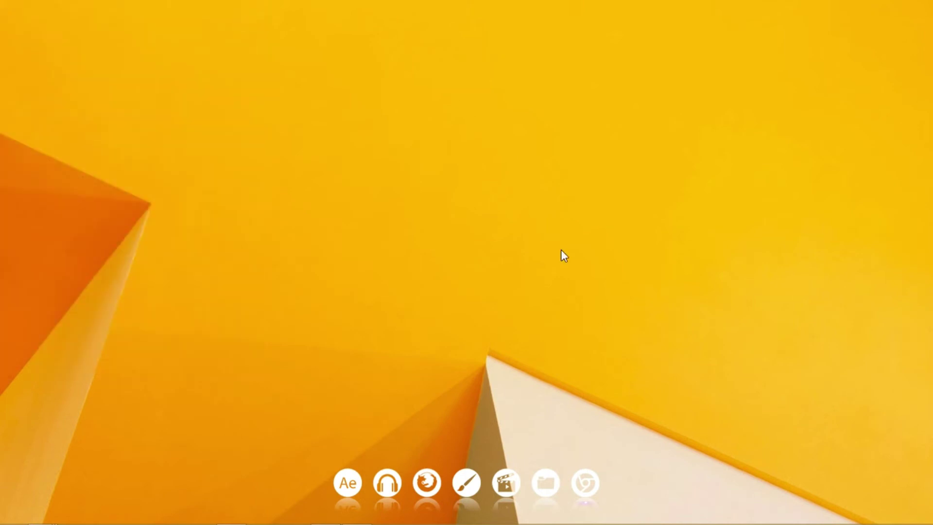
Step: Open Manage Rainmeter and set VLC as the music player through Ocean's AudioMusicPlayer.ini
left_click(814, 515)
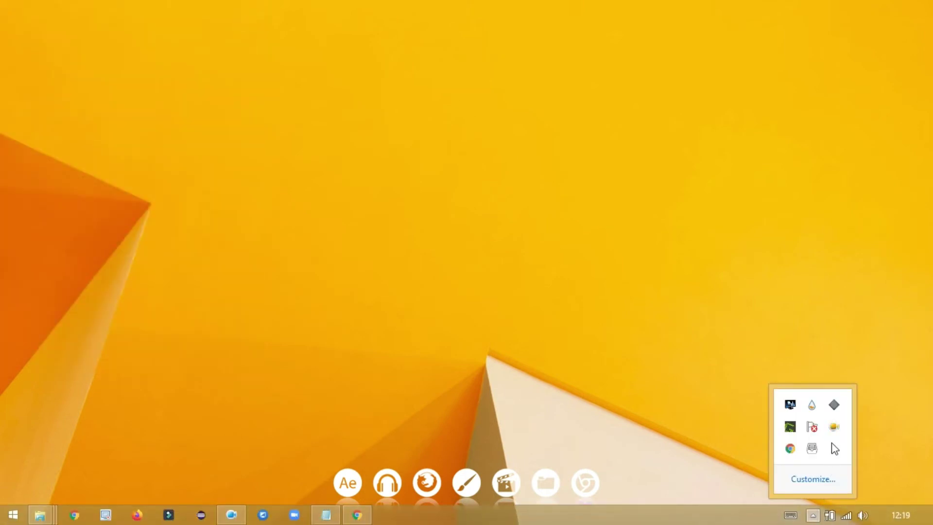
double_click(813, 406)
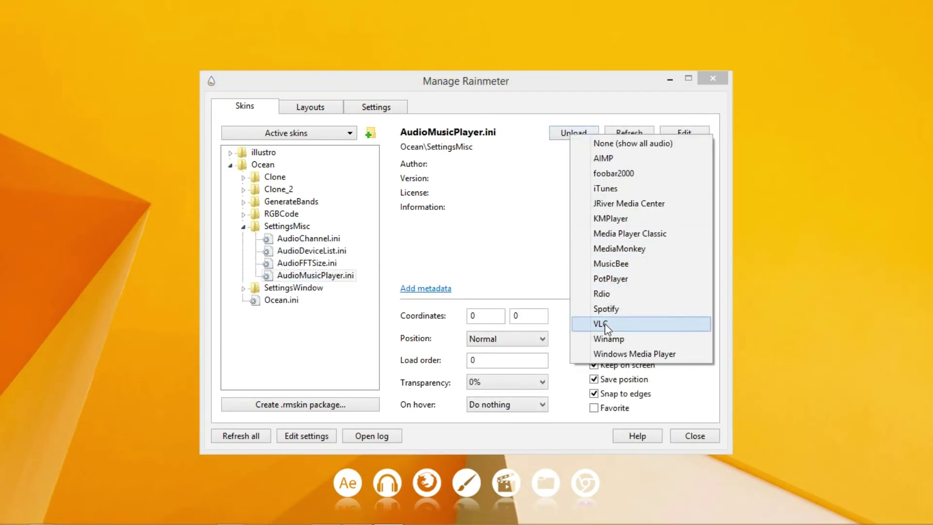
left_click(634, 326)
Step: Play FloatInurBoat - Spirit of Things [NCS Release].mp3 in VLC media player and minimize the player and folder windows
key("alt+Tab")
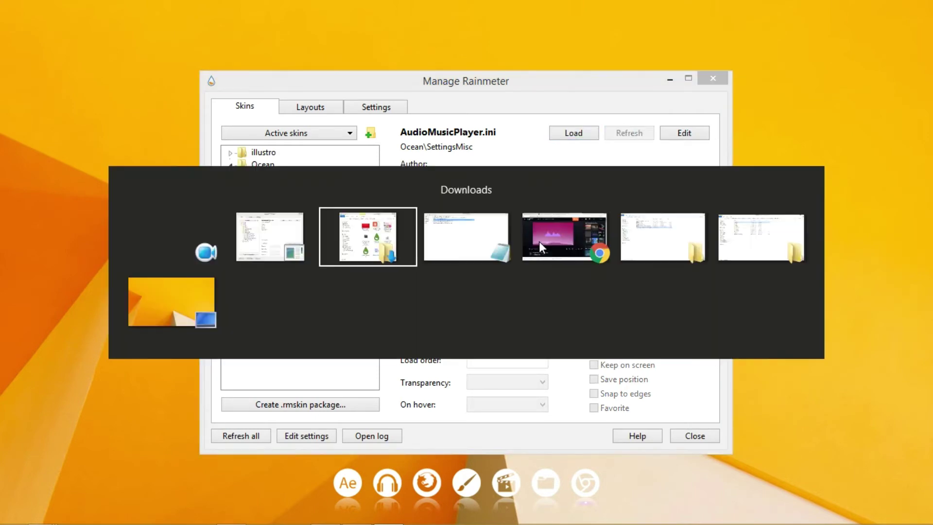
left_click(192, 253)
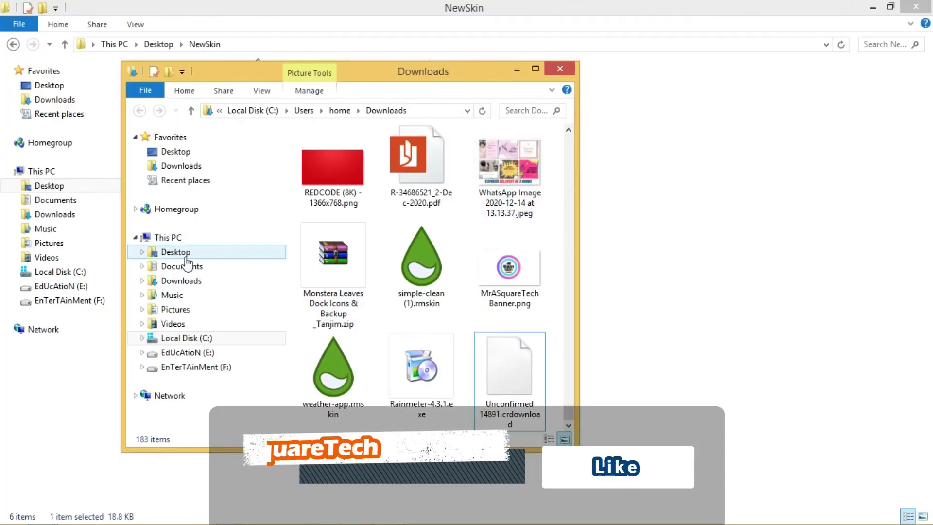
double_click(505, 269)
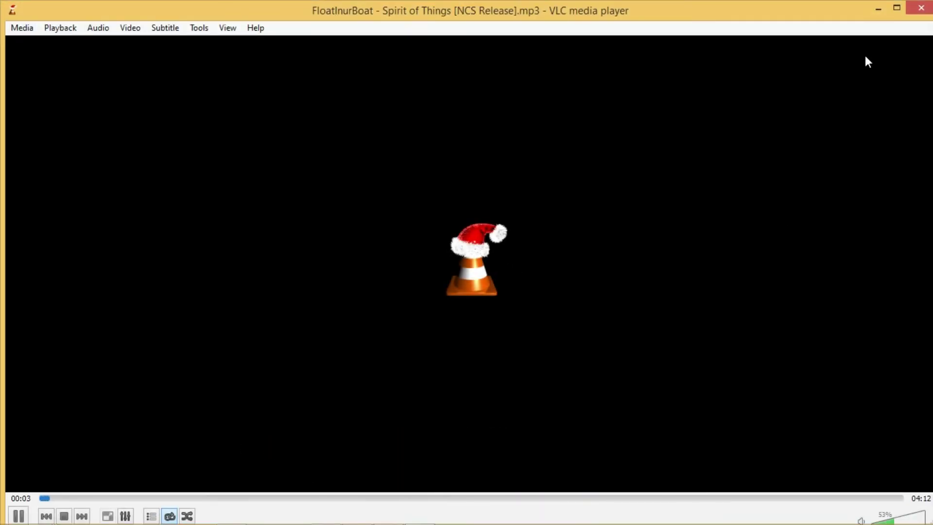
left_click(920, 8)
left_click(516, 71)
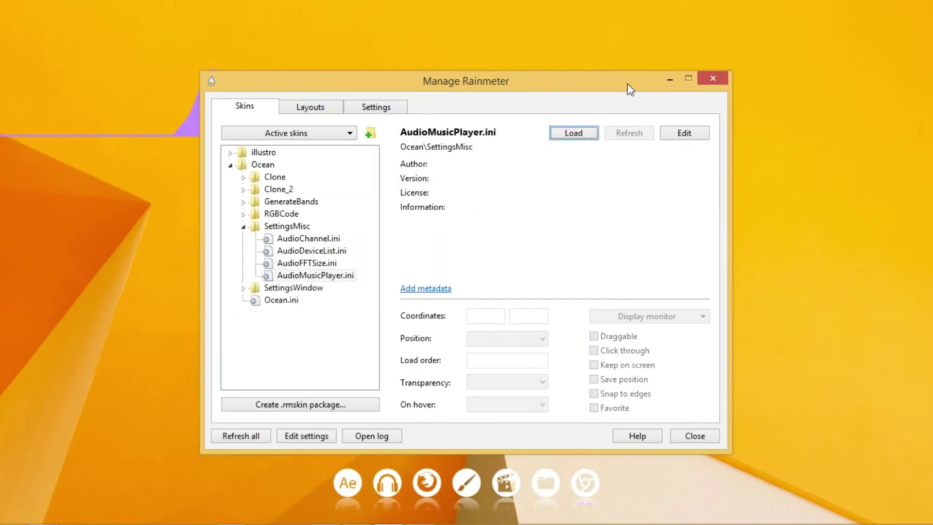
Step: Minimize Manage Rainmeter and move the Ocean visualizer to the right side of the desktop, above the dock
left_click(666, 78)
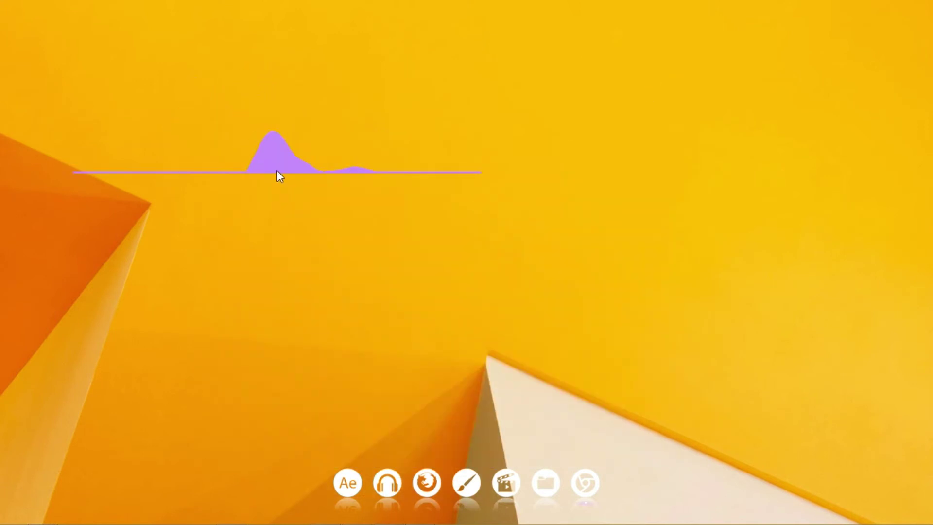
left_click_drag(278, 175, 712, 319)
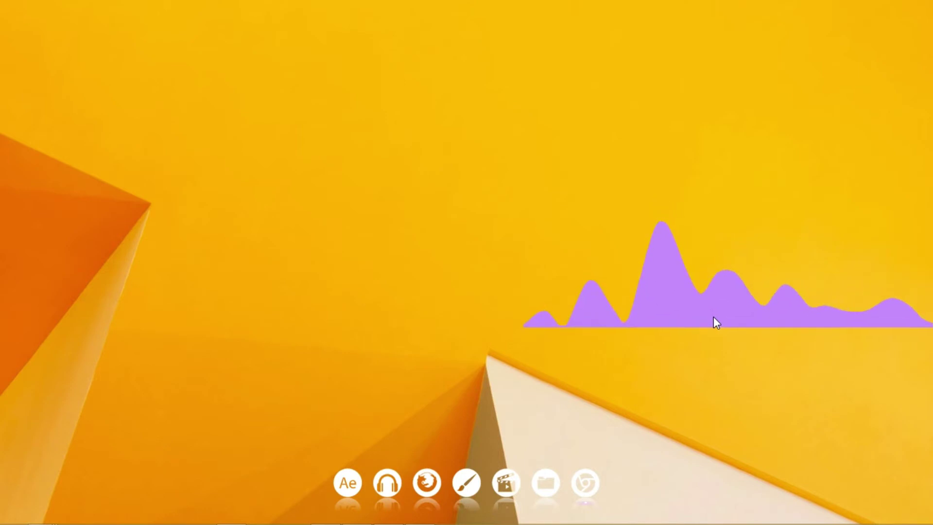
key("alt+Tab")
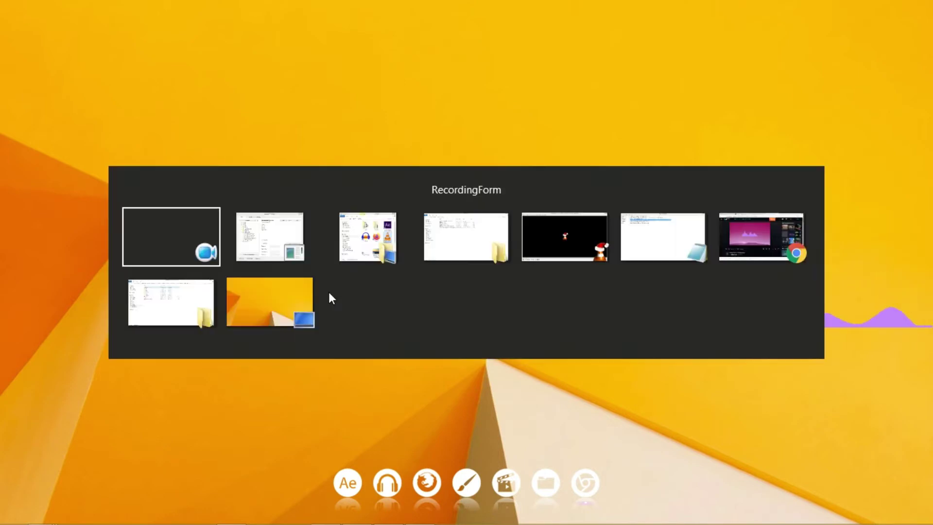
key("alt+Tab")
key("alt+Tab")
key("alt+Tab")
key("alt+Tab")
key("alt+Tab")
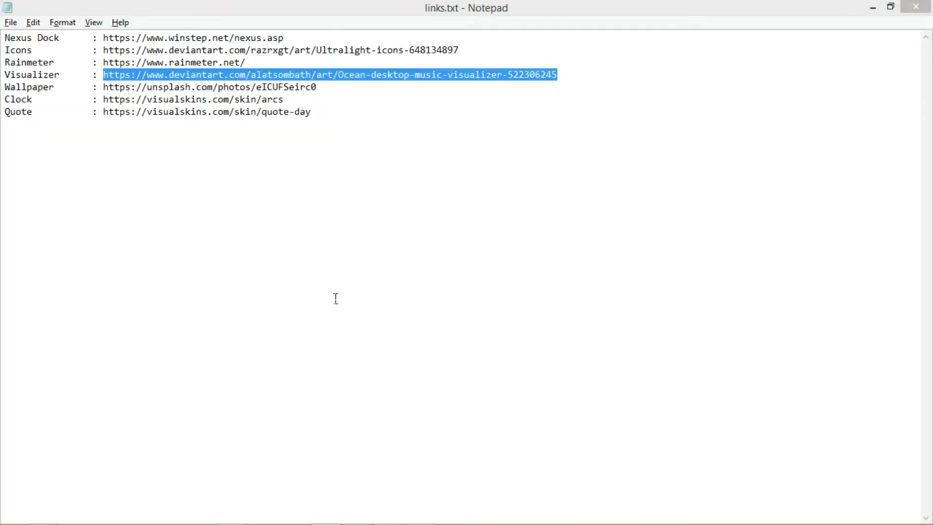
left_click_drag(103, 86, 312, 87)
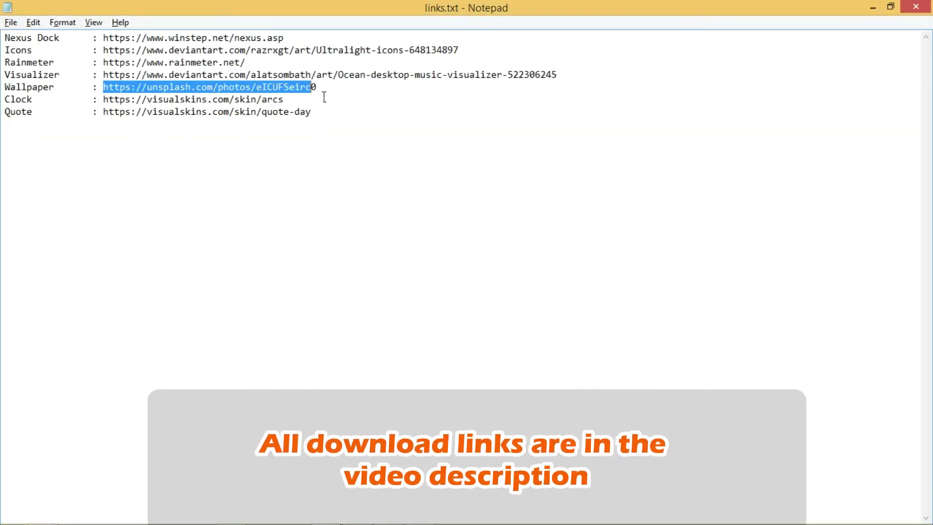
right_click(299, 97)
left_click(312, 132)
Step: Switch to Chrome and open the copied Unsplash wallpaper link in a new tab
key("alt+Tab")
key("alt+Tab")
key("alt+Tab")
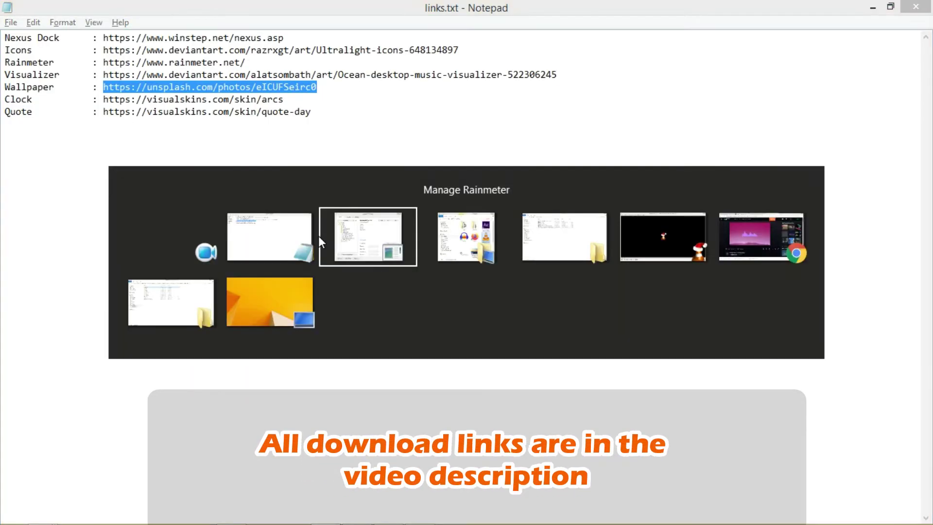
key("alt+Tab")
key("alt+Tab")
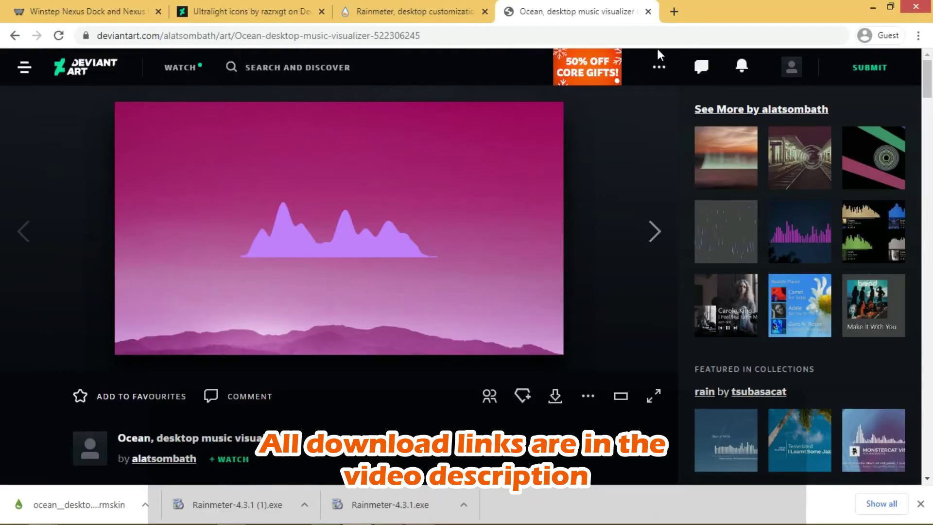
left_click(674, 11)
right_click(136, 35)
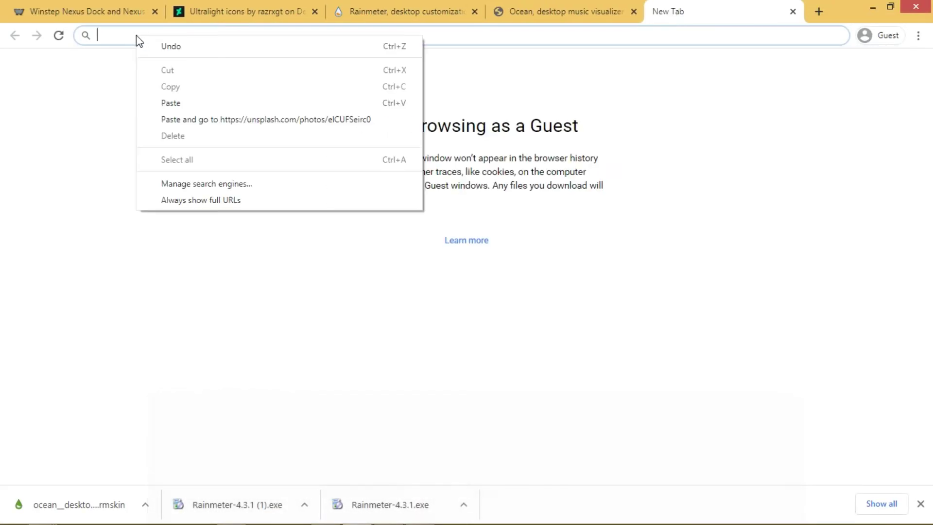
left_click(200, 124)
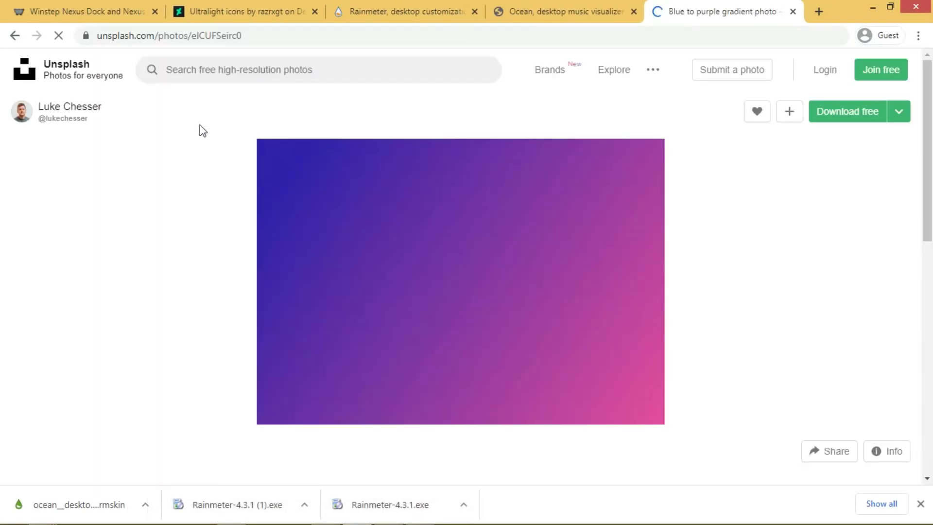
Step: Download the blue to purple gradient photo in Original Size (5000x3500) and show the file in its Downloads folder
left_click(898, 112)
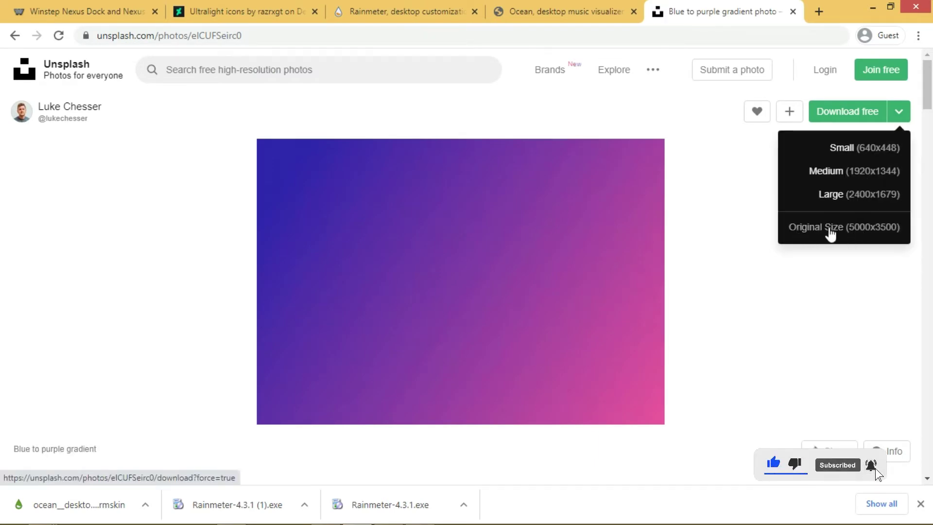
left_click(830, 233)
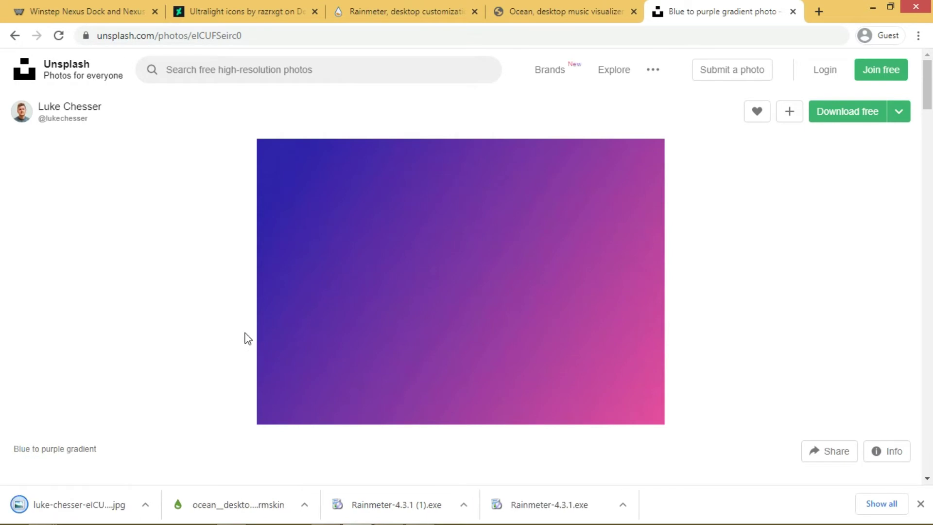
left_click(152, 461)
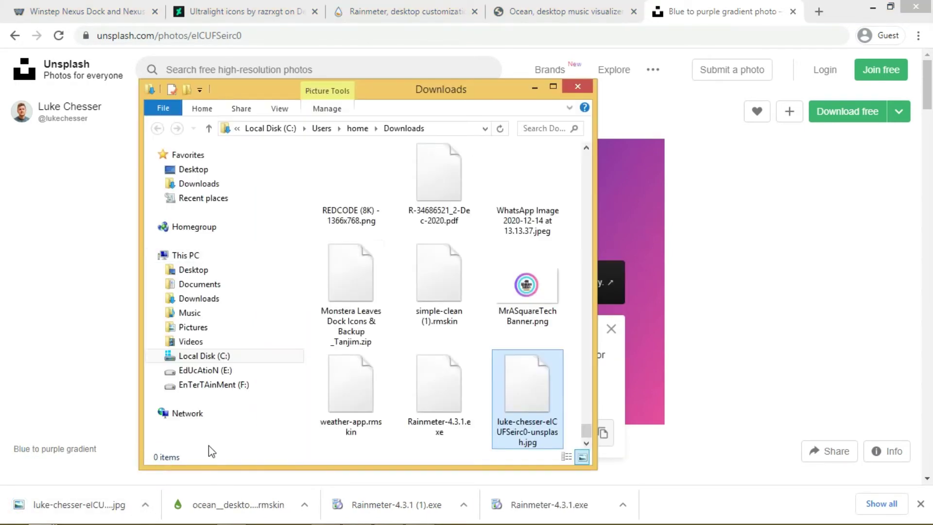
Step: Move the downloaded gradient photo from the Downloads folder into the NewSkin folder on the desktop
right_click(503, 395)
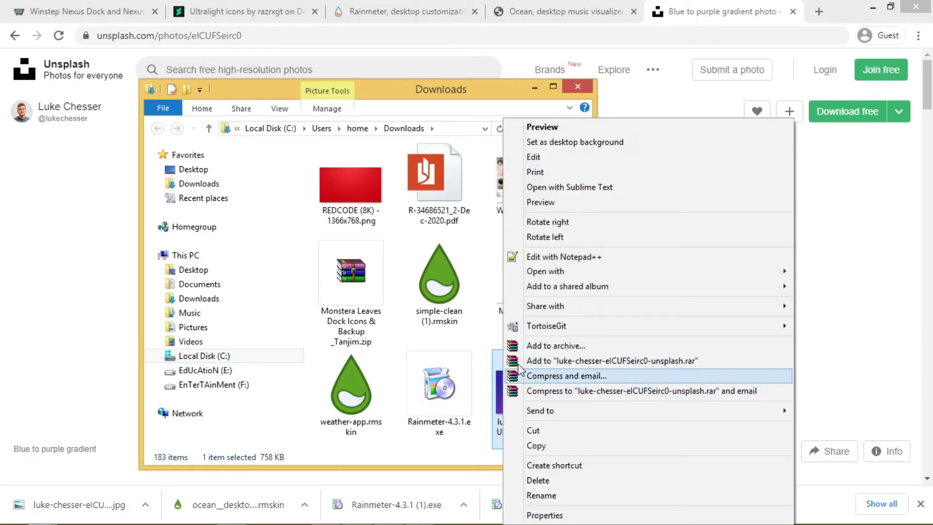
left_click(563, 431)
key("alt+Tab")
key("alt+Tab")
key("alt+Tab")
key("alt+Tab")
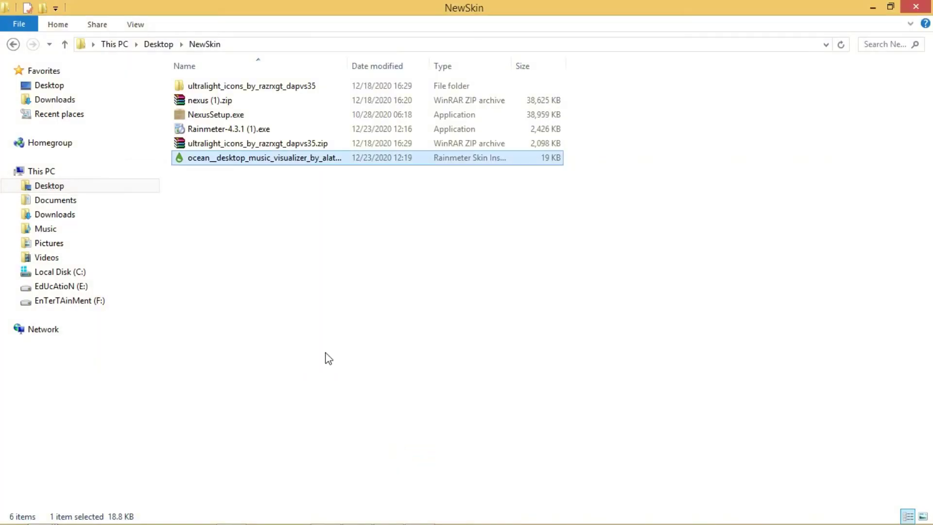
right_click(256, 213)
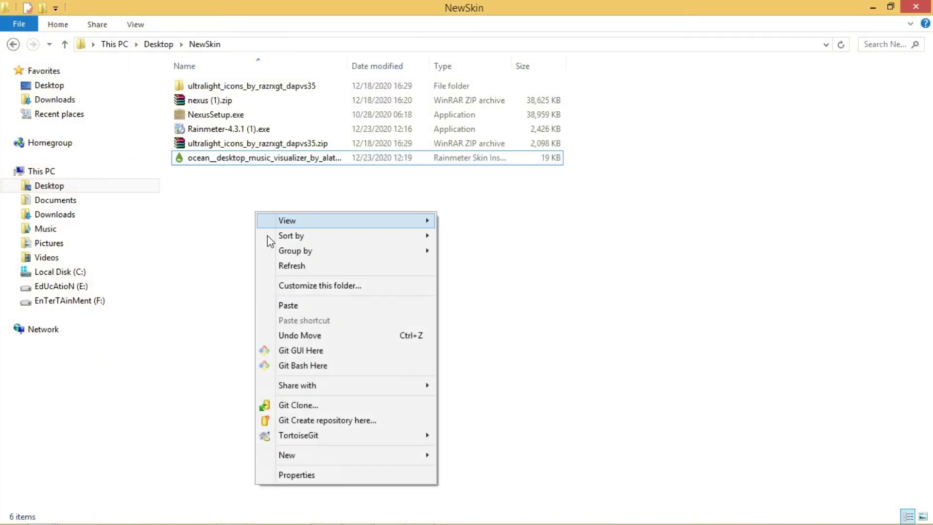
left_click(285, 305)
Step: Open the gradient photo from NewSkin, set it as the desktop background, and minimize the photo viewer
double_click(228, 173)
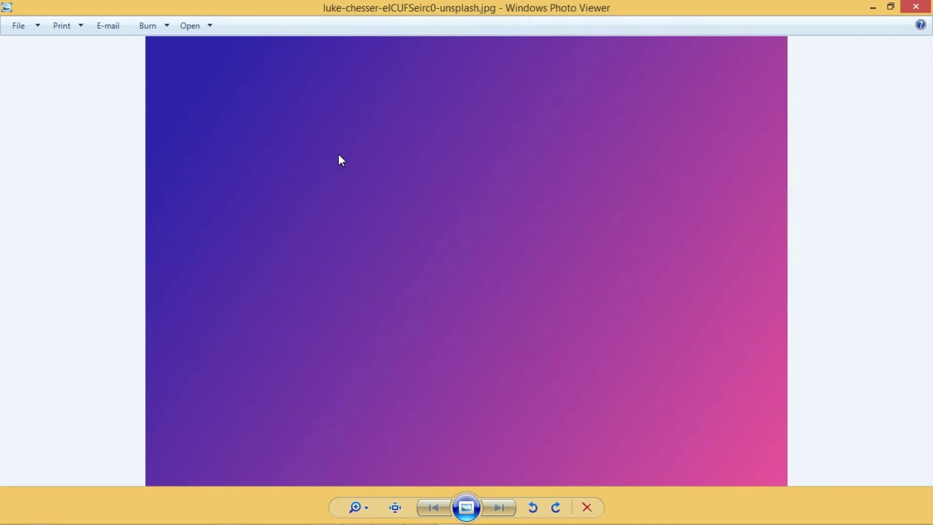
right_click(339, 156)
left_click(356, 183)
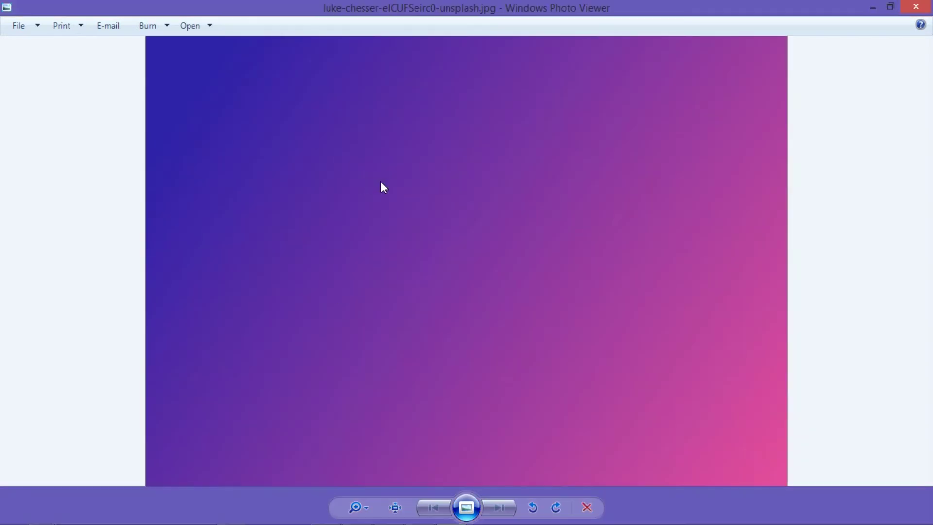
left_click(873, 7)
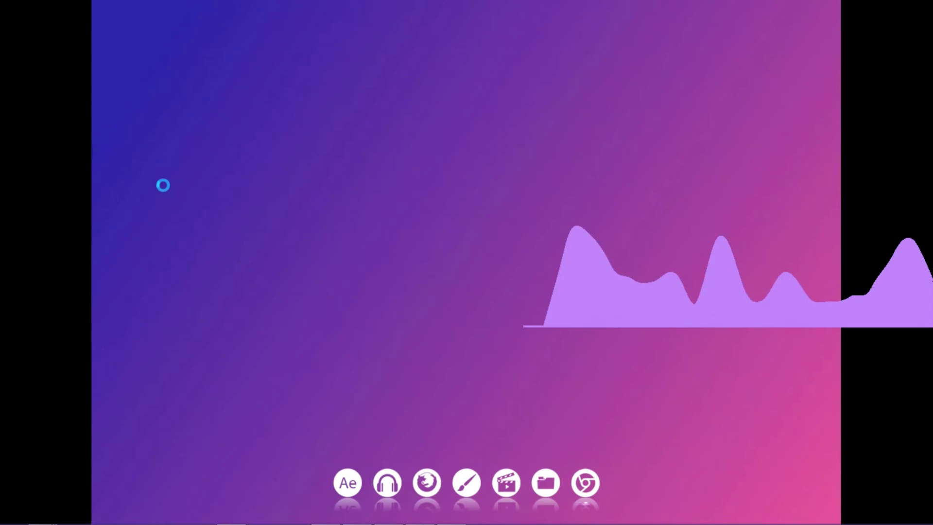
Step: Set the desktop background's picture position to Stretch, save the changes, and close the Personalization window
right_click(153, 176)
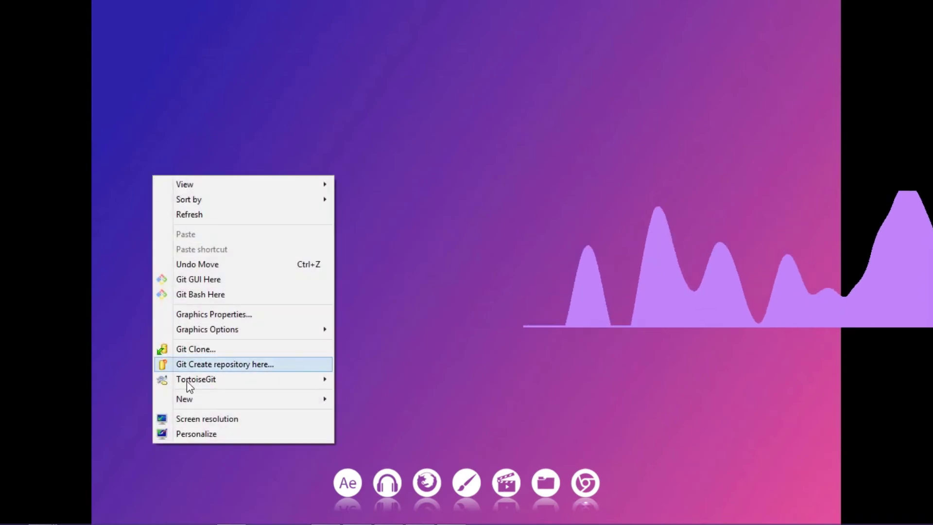
left_click(191, 434)
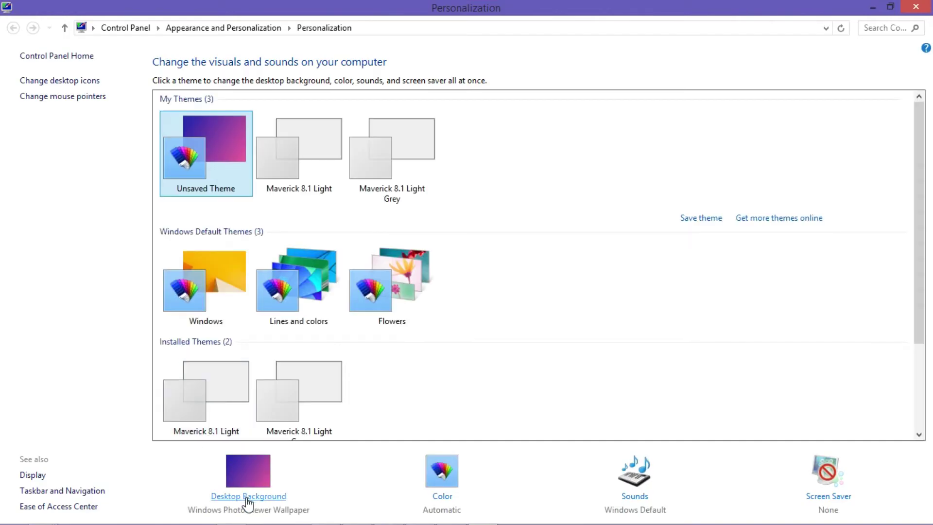
left_click(248, 497)
left_click(131, 451)
left_click(139, 356)
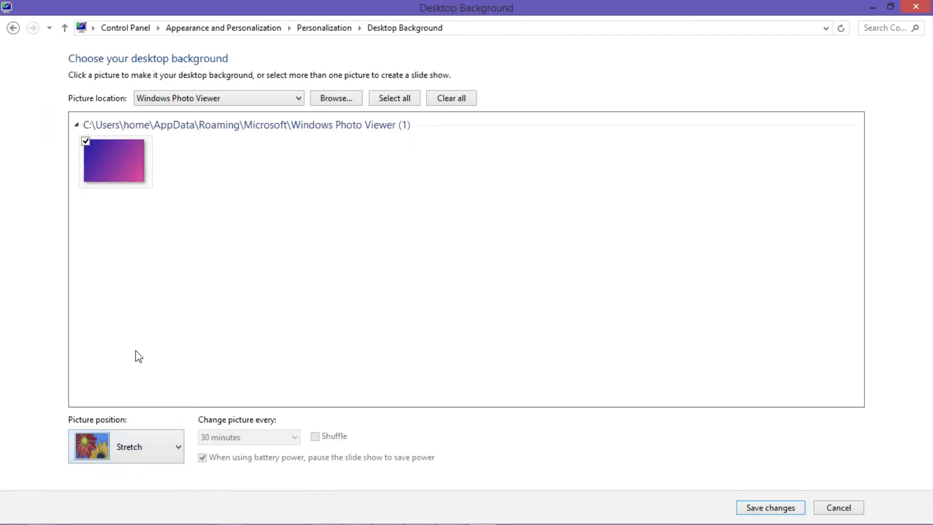
left_click(761, 509)
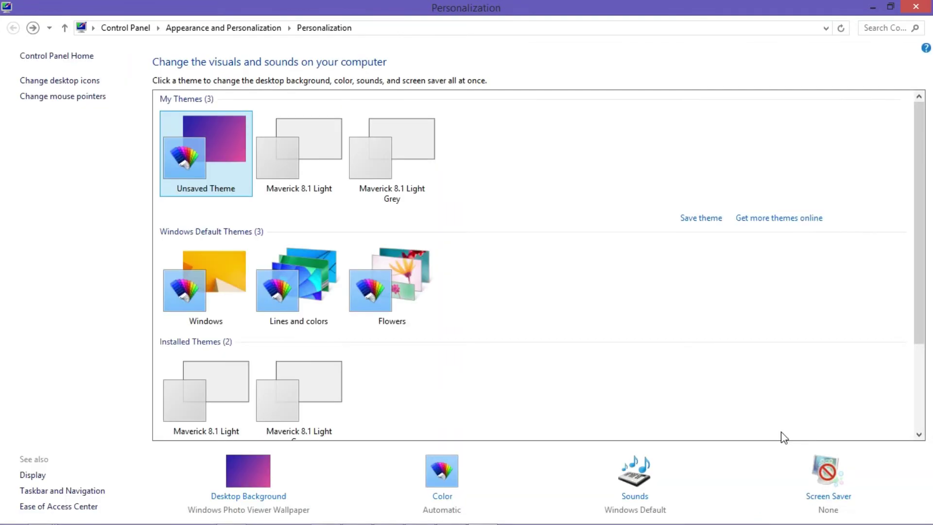
left_click(911, 8)
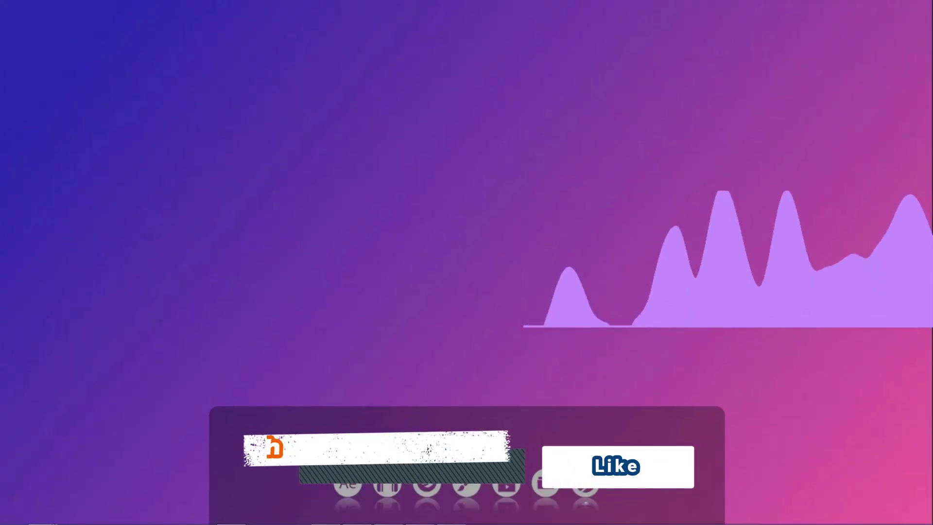
Step: Open the Nexus dock's preferences and apply a 74% alignment toward the right side of the screen
right_click(469, 484)
mouse_move(558, 446)
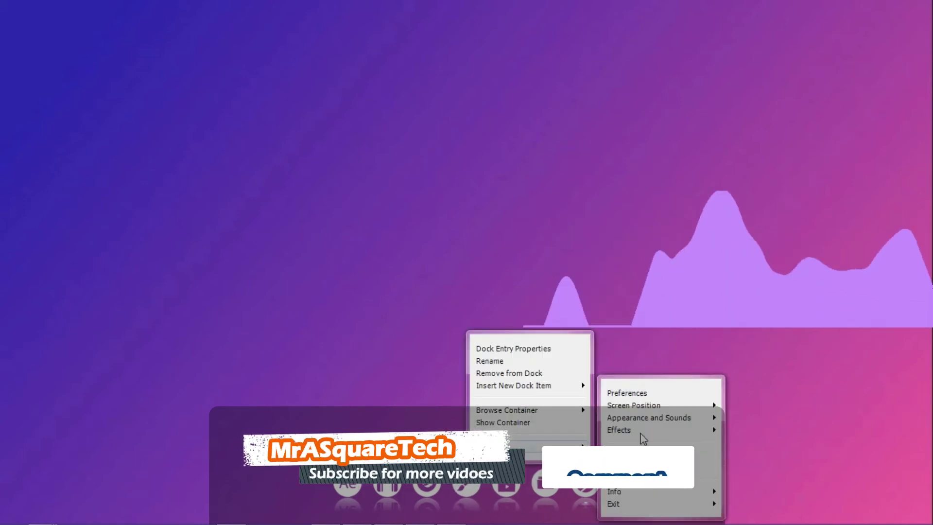
left_click(658, 395)
left_click_drag(475, 63, 329, 32)
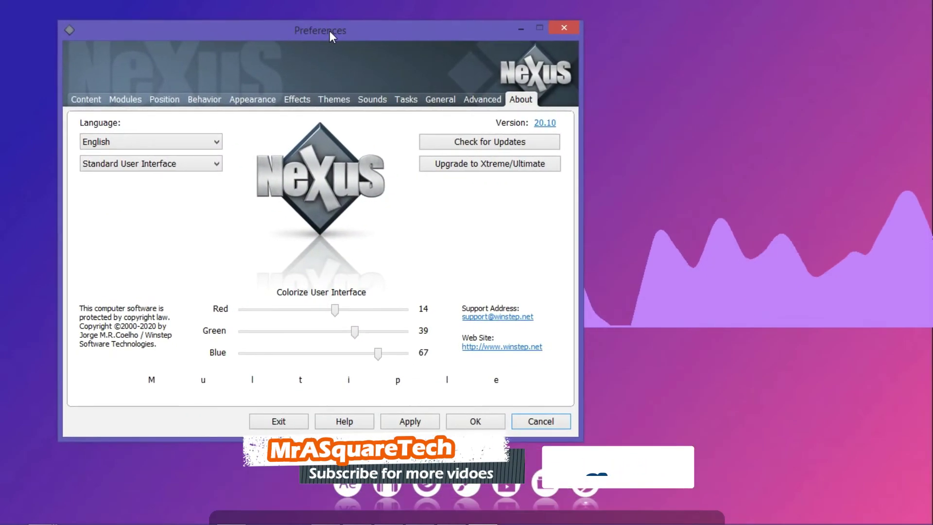
left_click(164, 99)
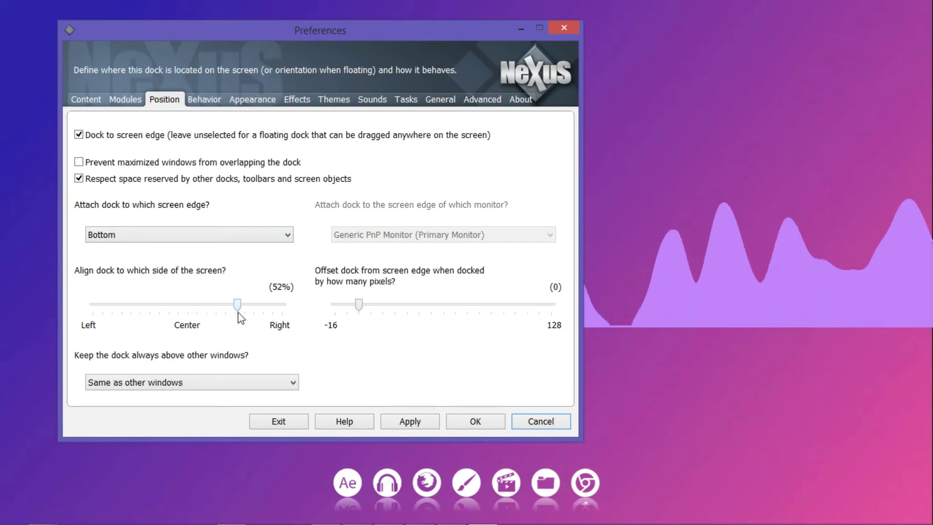
left_click(409, 421)
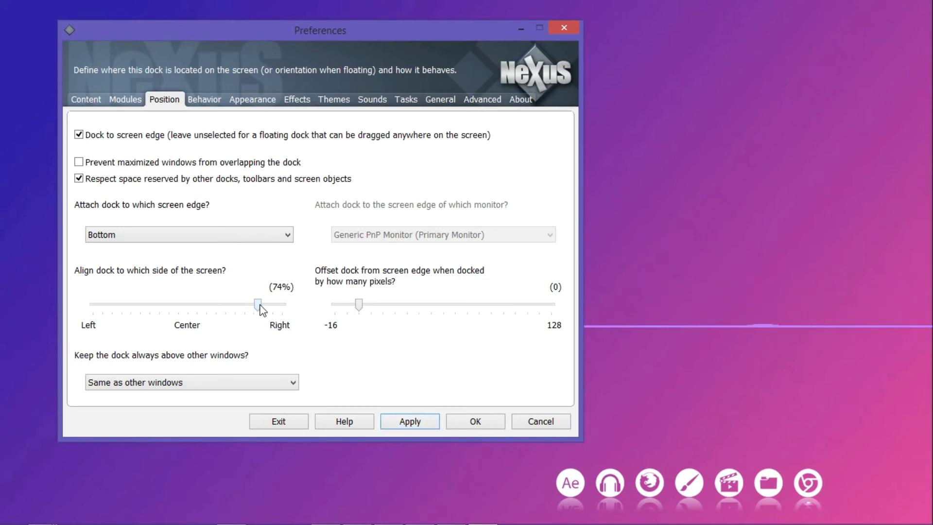
left_click(405, 421)
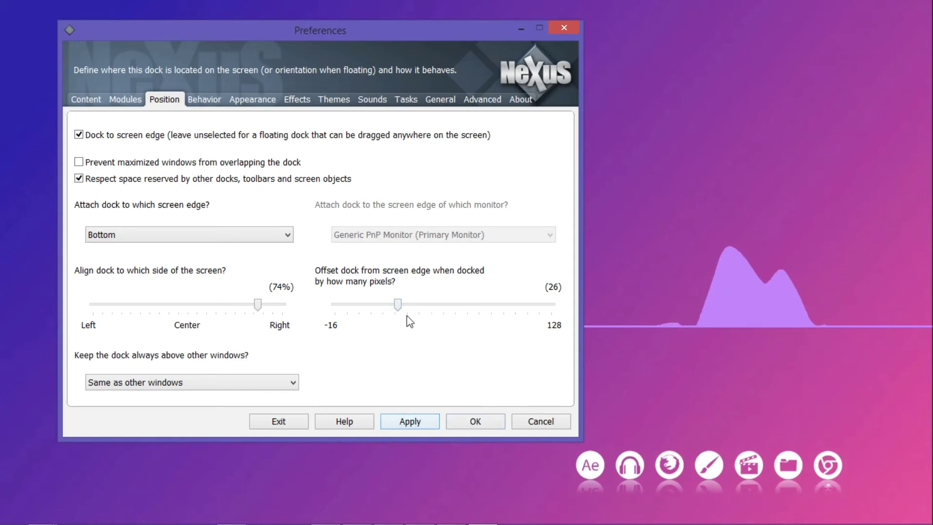
Step: Offset the dock 50 pixels from the screen edge, apply it, and close the dock preferences
left_click_drag(398, 305, 435, 310)
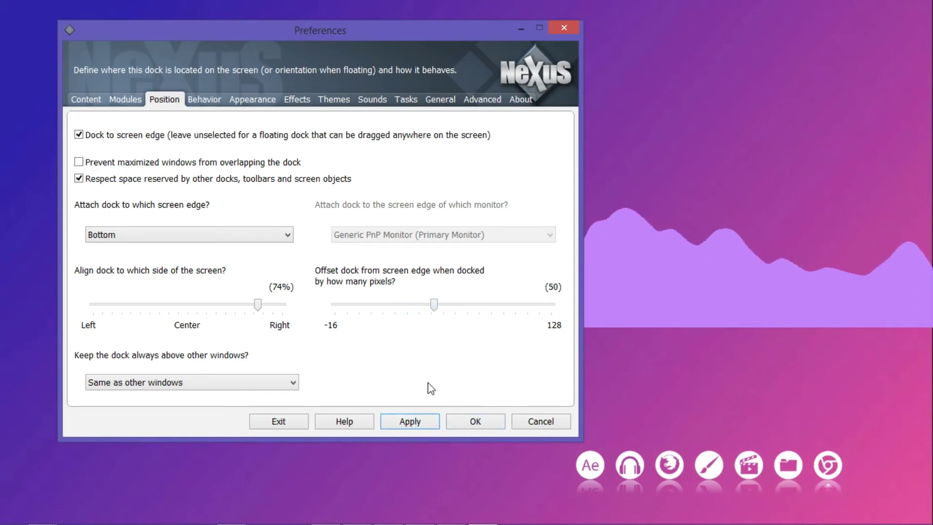
left_click(421, 421)
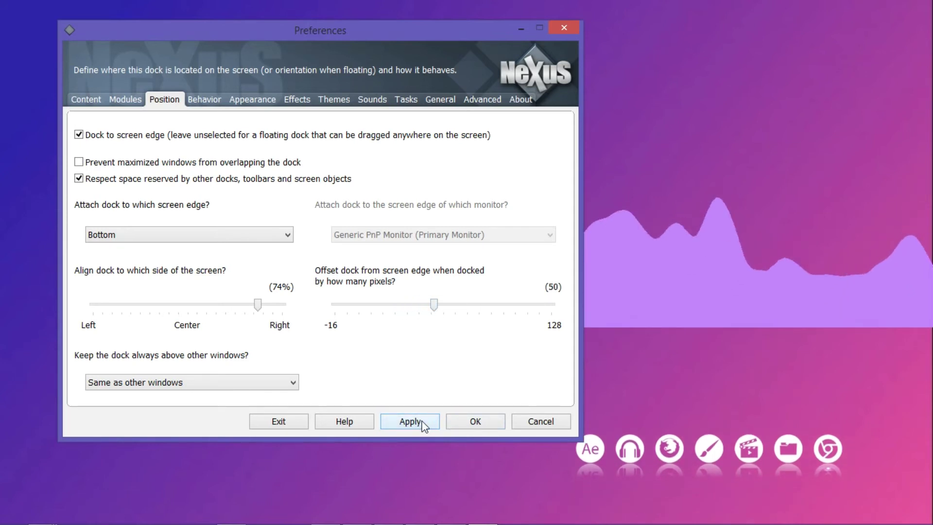
left_click(467, 421)
key("alt+Tab")
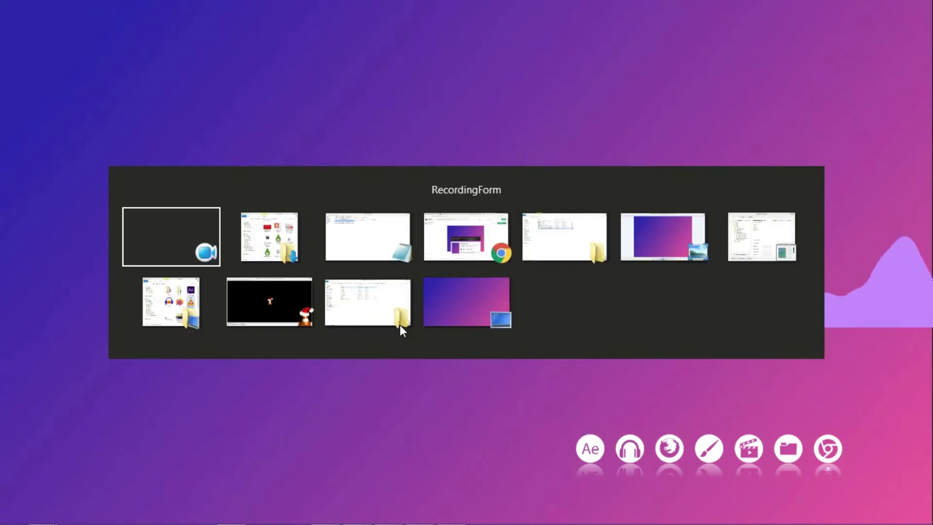
key("Tab")
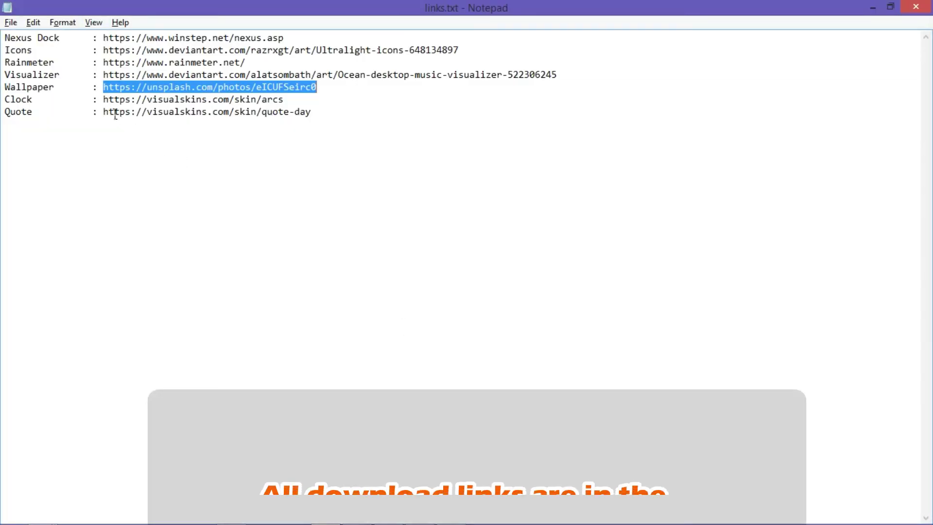
left_click_drag(104, 99, 295, 107)
right_click(268, 101)
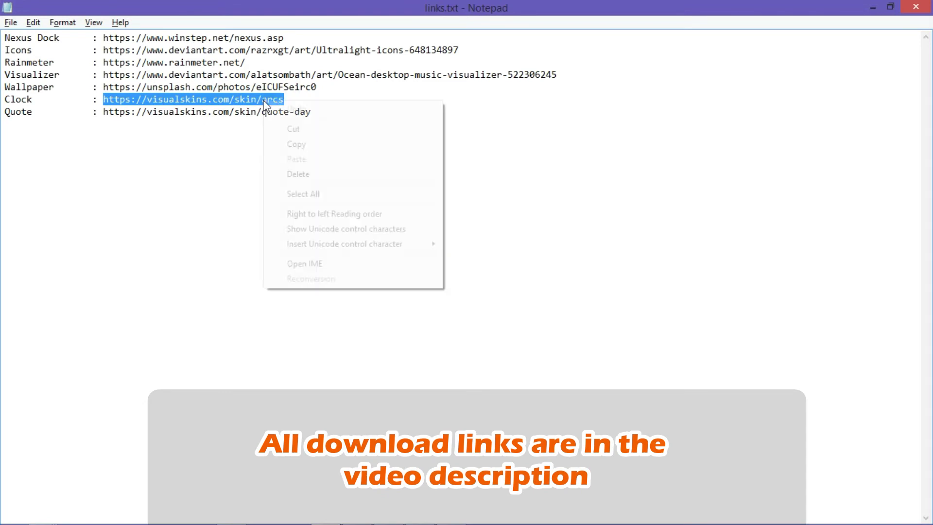
left_click(289, 145)
Step: Switch to Chrome and open the copied Arcs clock skin link in a new tab
key("alt+Tab")
key("Tab")
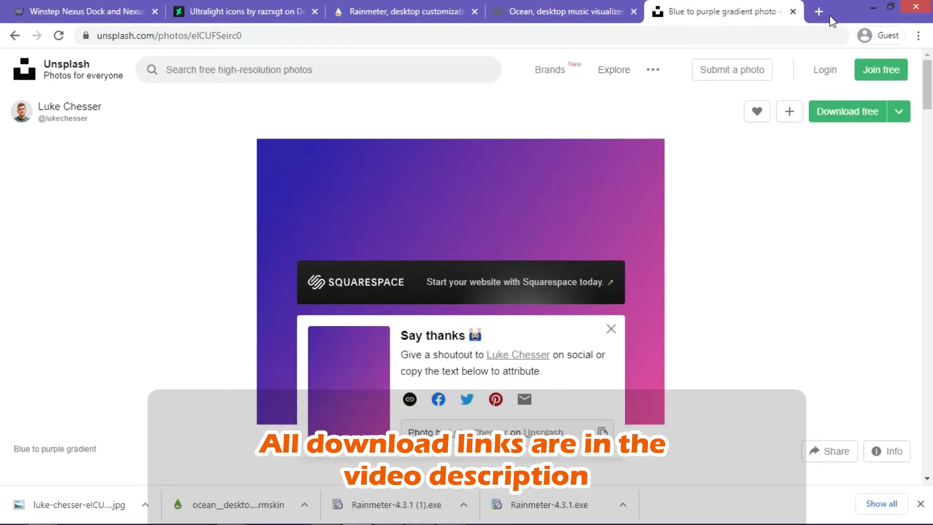
left_click(825, 15)
right_click(107, 37)
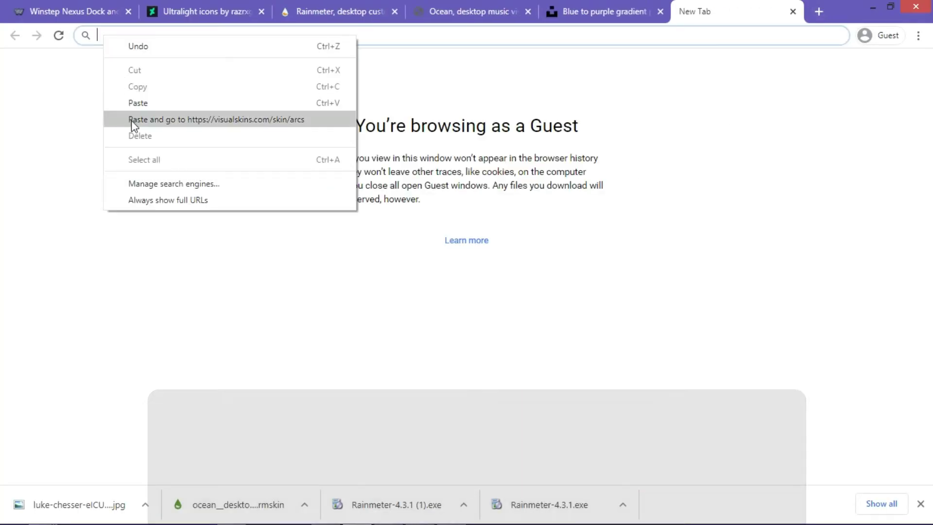
left_click(133, 125)
key("alt+Tab")
key("Tab")
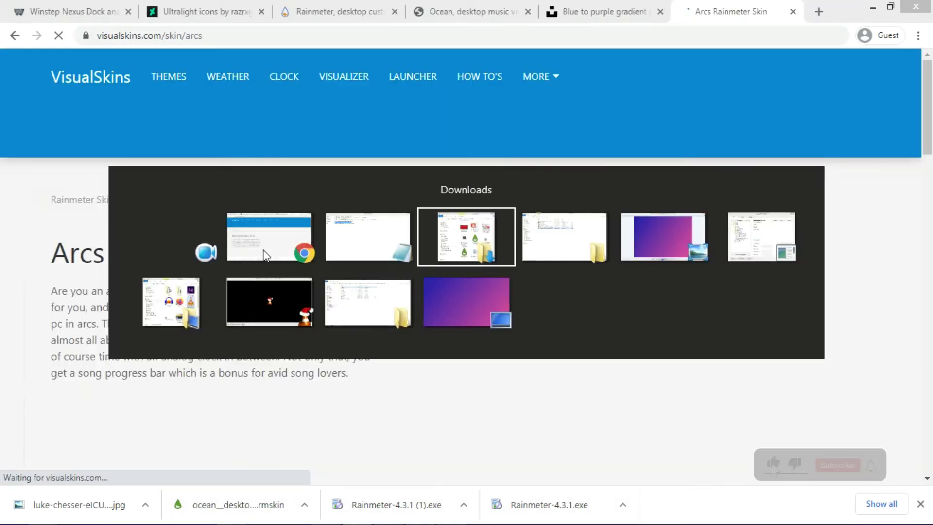
key("shift+Tab")
key("shift+Tab")
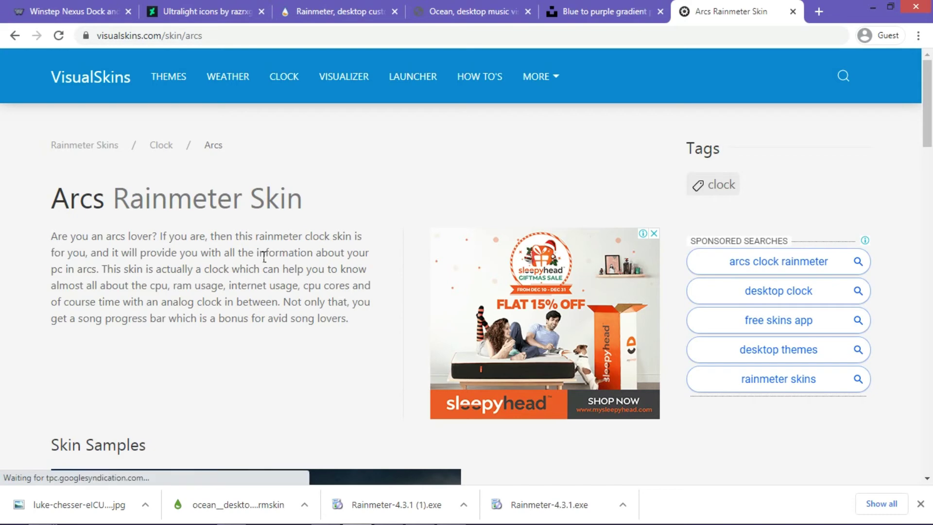
Step: Download arcs.rmskin from the Arcs Rainmeter Skin page and show the file in its Downloads folder
scroll(63, 275, "down", 15)
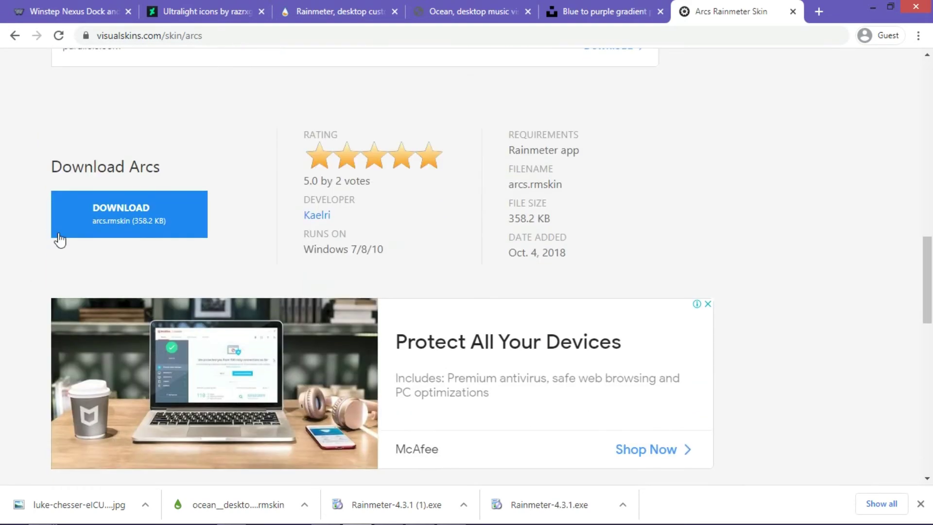
left_click(128, 212)
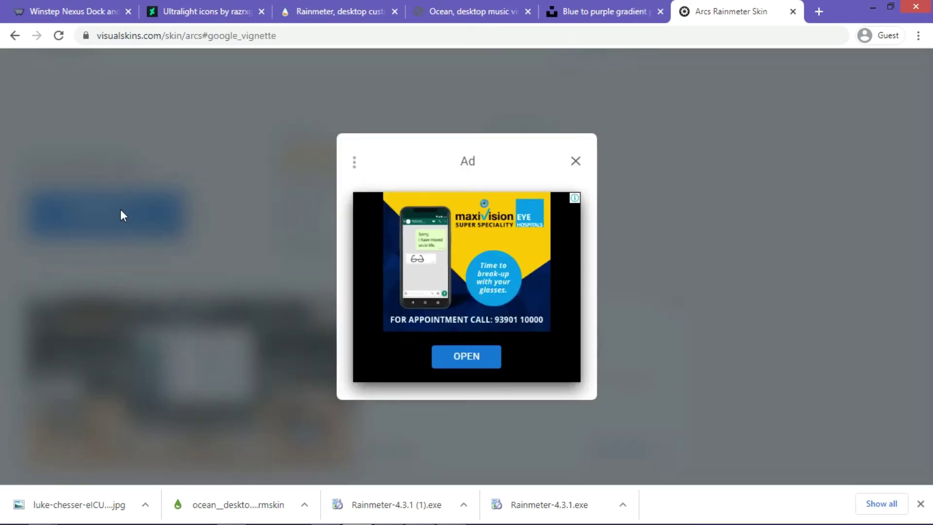
left_click(574, 162)
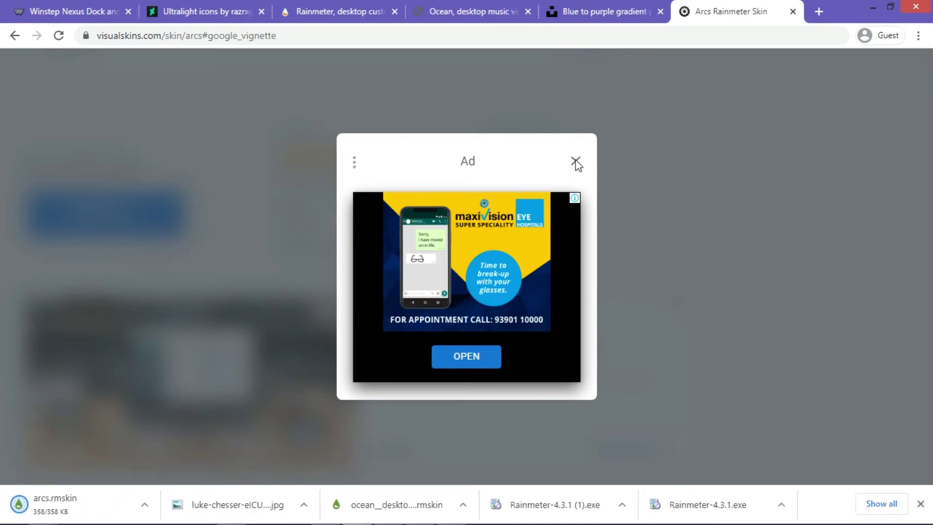
left_click(145, 505)
left_click(153, 461)
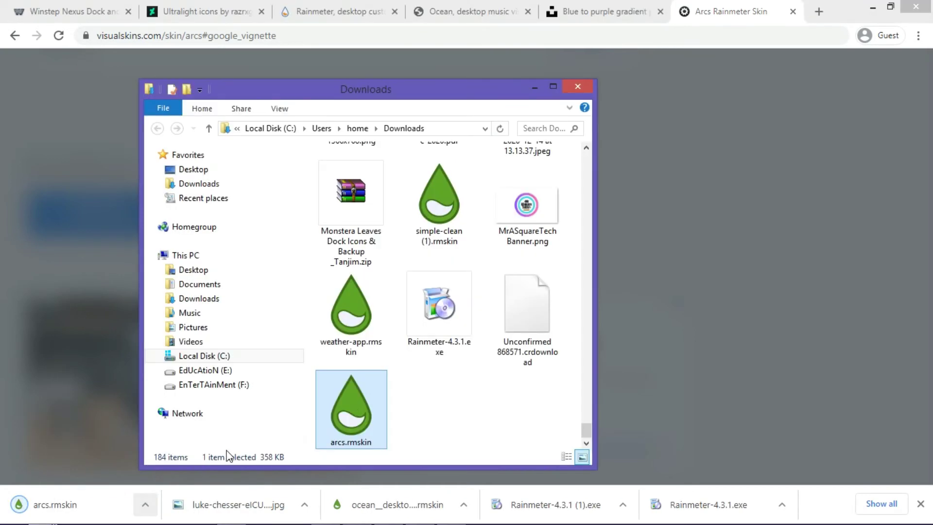
Step: Move arcs.rmskin from the Downloads folder into the NewSkin folder
right_click(350, 401)
key("Escape")
key("alt+Tab")
key("alt+Tab")
key("alt+Tab")
key("alt+Tab")
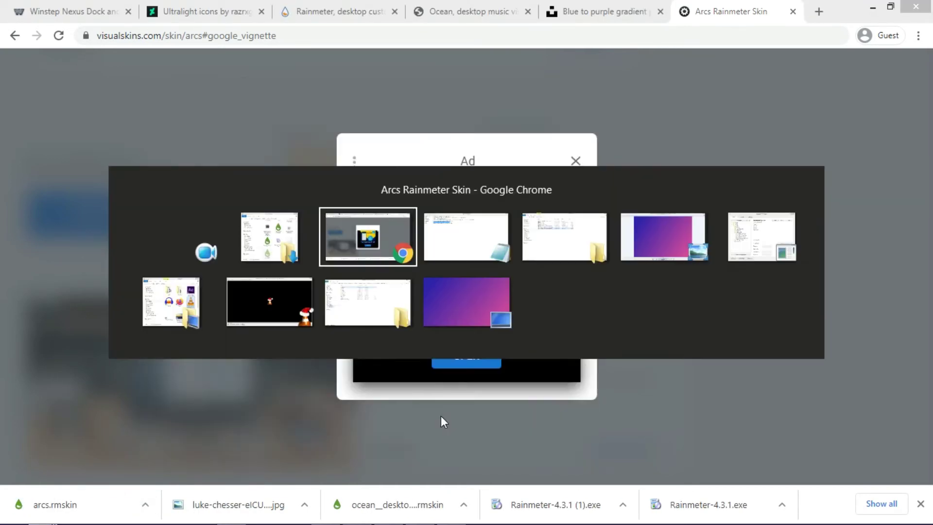
right_click(293, 272)
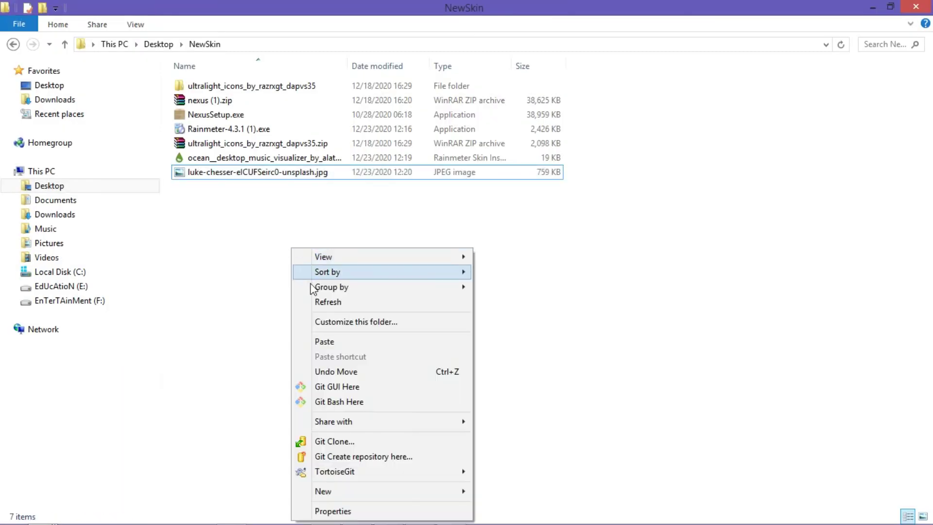
left_click(325, 342)
Step: Open arcs.rmskin from the NewSkin folder and install the Arcs skin in Rainmeter
right_click(214, 191)
left_click(226, 199)
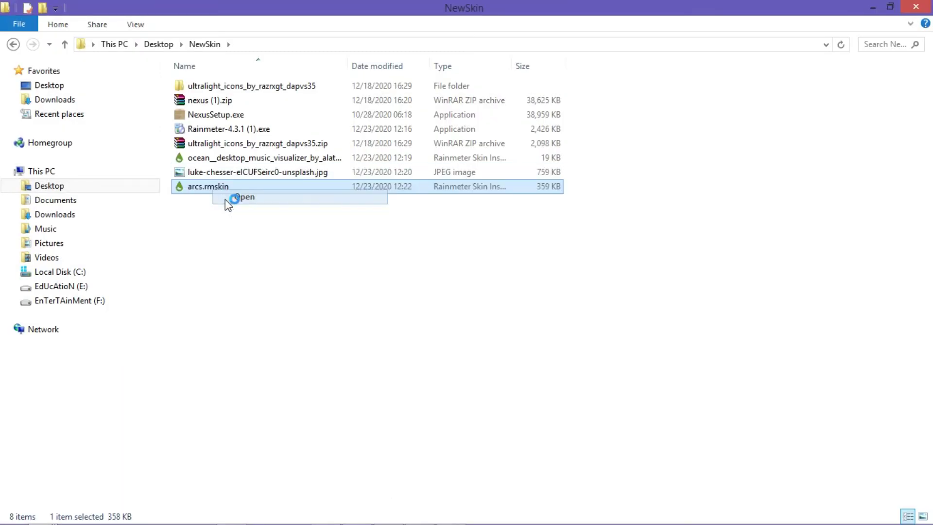
left_click(501, 377)
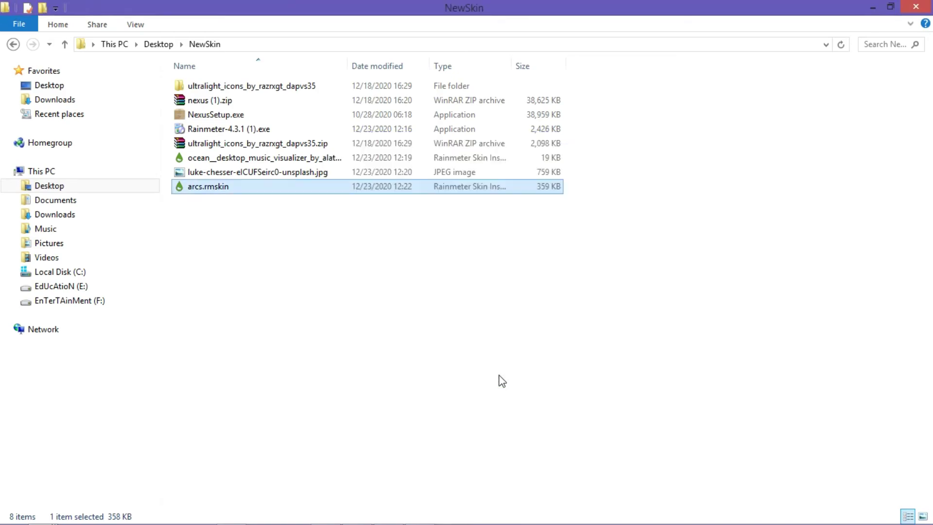
Step: Minimize NewSkin, Downloads and the other open windows to return to the desktop with the Arcs clock
left_click(873, 7)
left_click(874, 6)
left_click(874, 6)
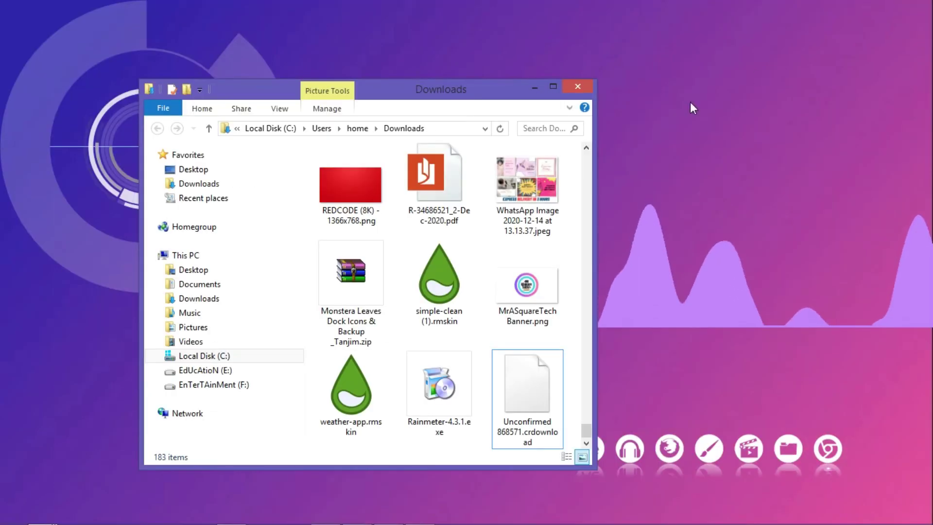
left_click(532, 89)
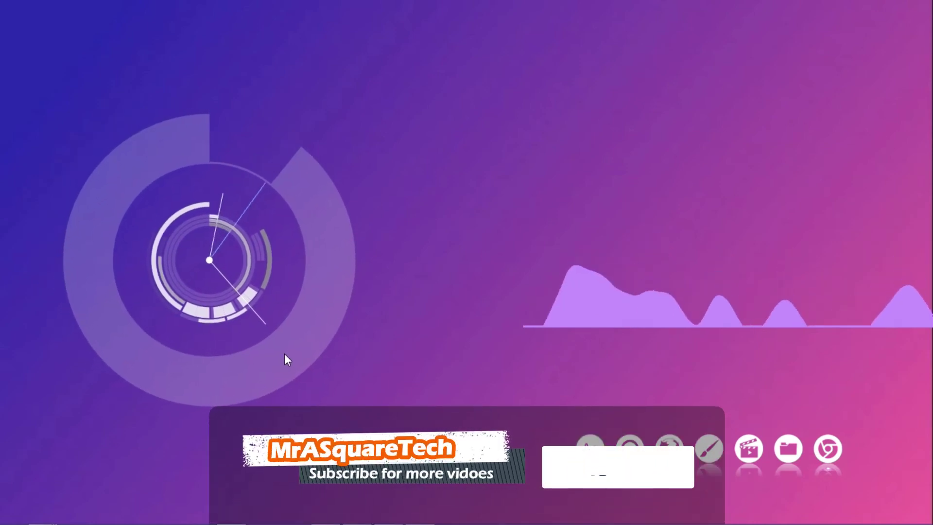
Step: Copy the Quote link from links.txt and open visualskins.com/skin/quote-day in a new Chrome tab
key("alt+Tab")
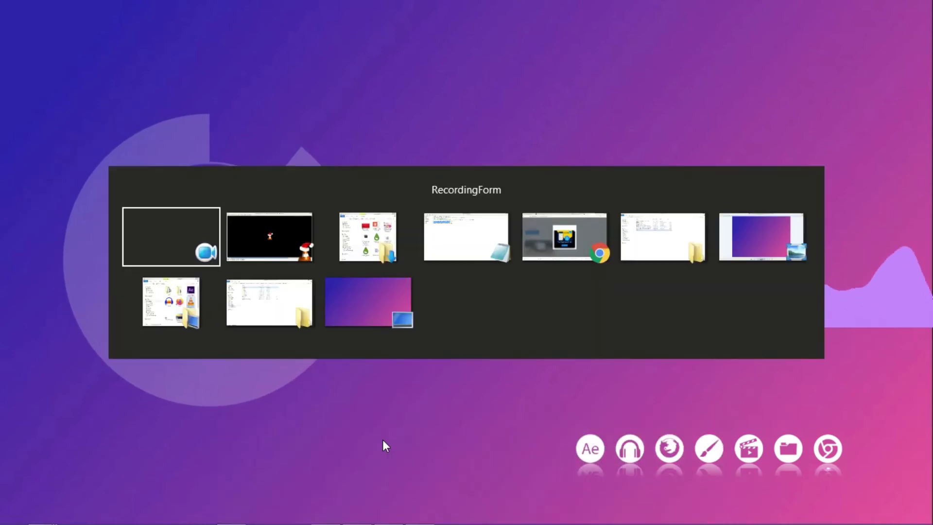
key("alt+Tab")
key("alt+Tab")
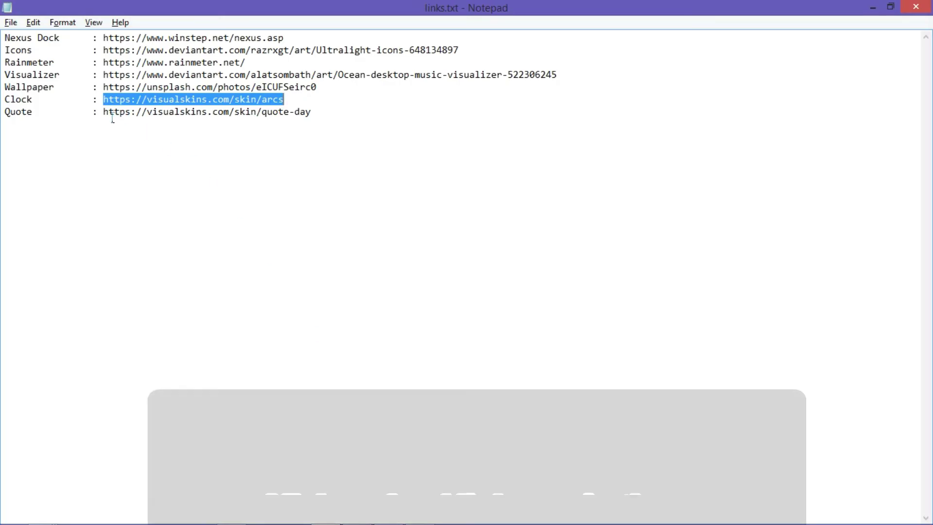
left_click_drag(104, 113, 297, 120)
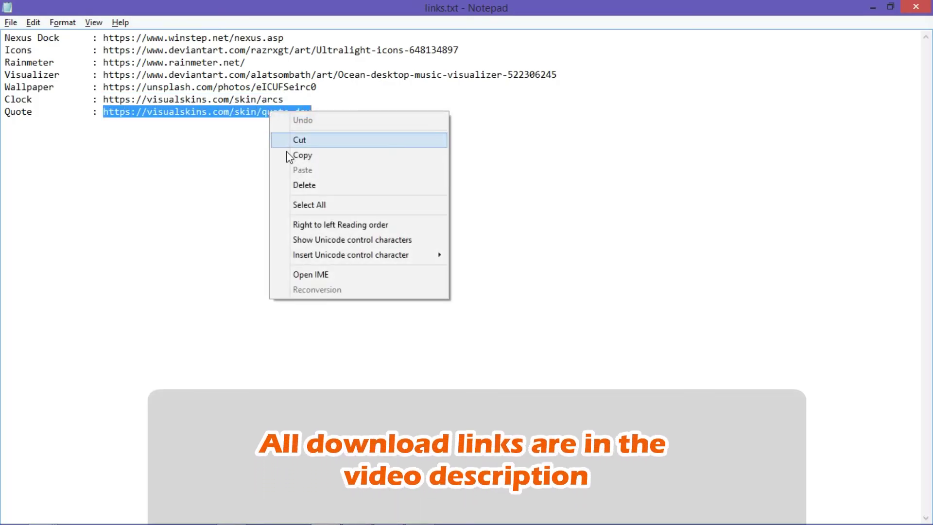
left_click(297, 155)
key("alt+Tab")
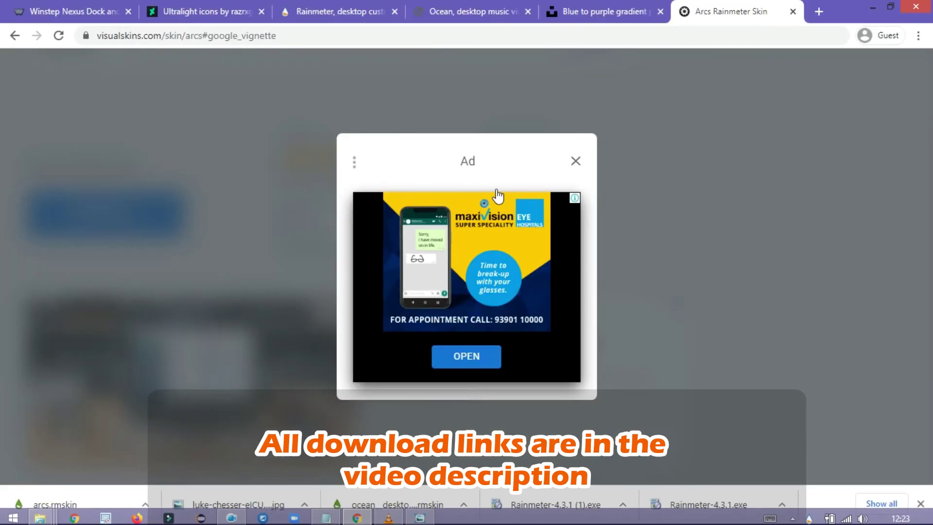
left_click(819, 11)
right_click(146, 35)
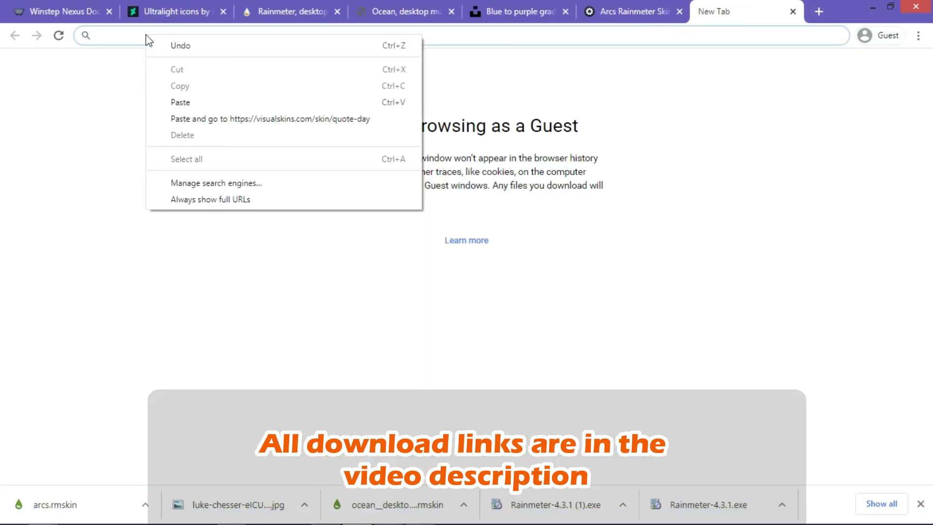
left_click(177, 118)
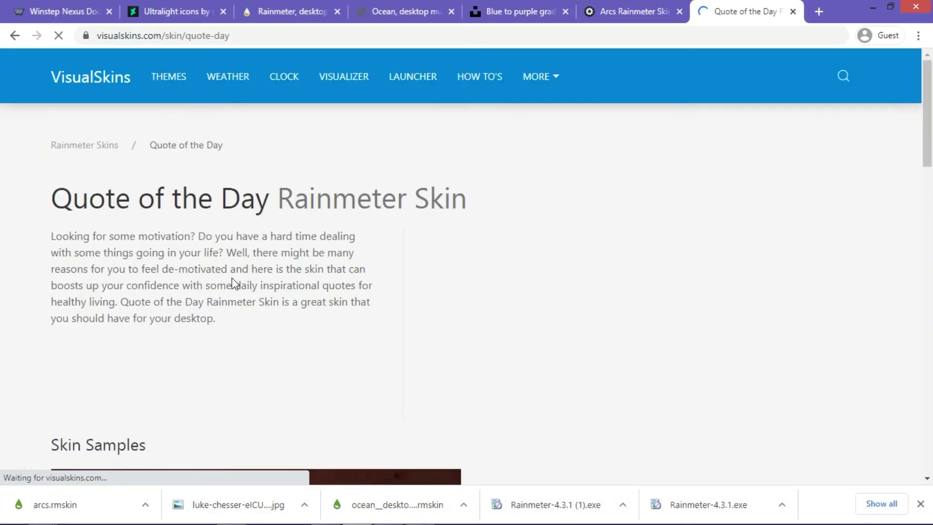
Step: Download quote-of-the-day.zip from the Quote of the Day Rainmeter Skin page and show the file in its Downloads folder
scroll(170, 297, "down", 15)
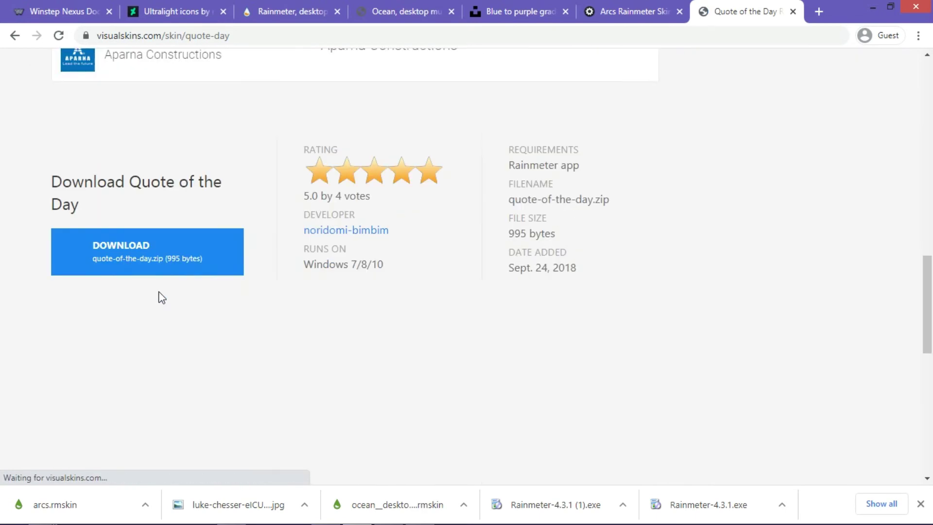
left_click(139, 239)
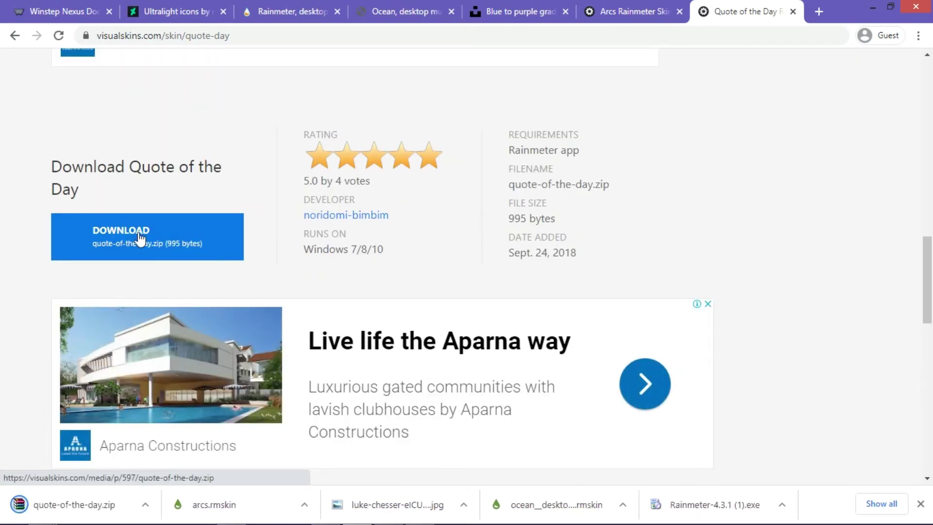
left_click(147, 516)
left_click(232, 456)
Step: Move quote-of-the-day.zip from the Downloads folder into the NewSkin folder
right_click(348, 408)
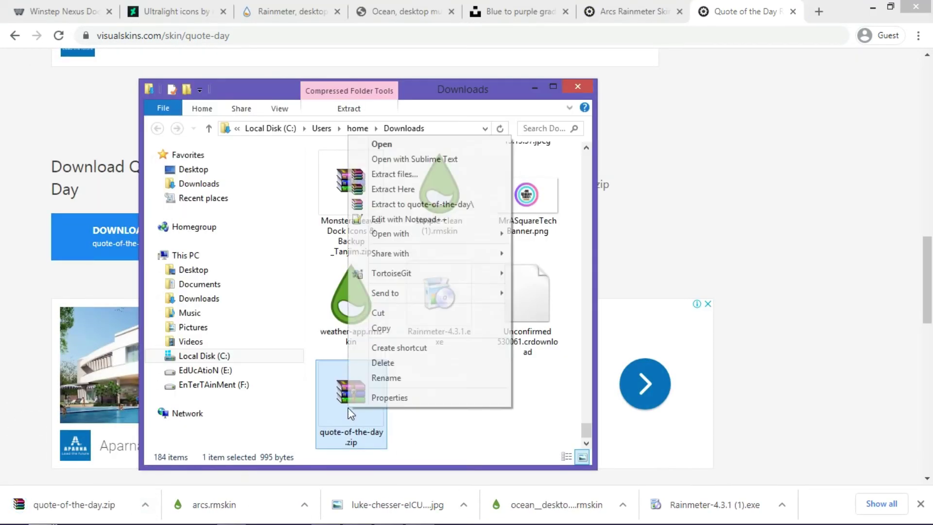
left_click(369, 328)
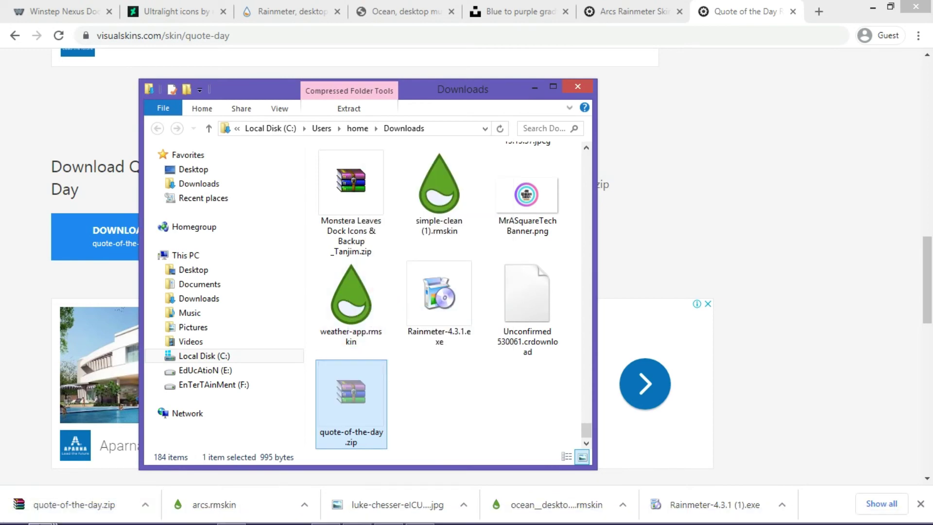
left_click(40, 515)
left_click(71, 468)
right_click(312, 251)
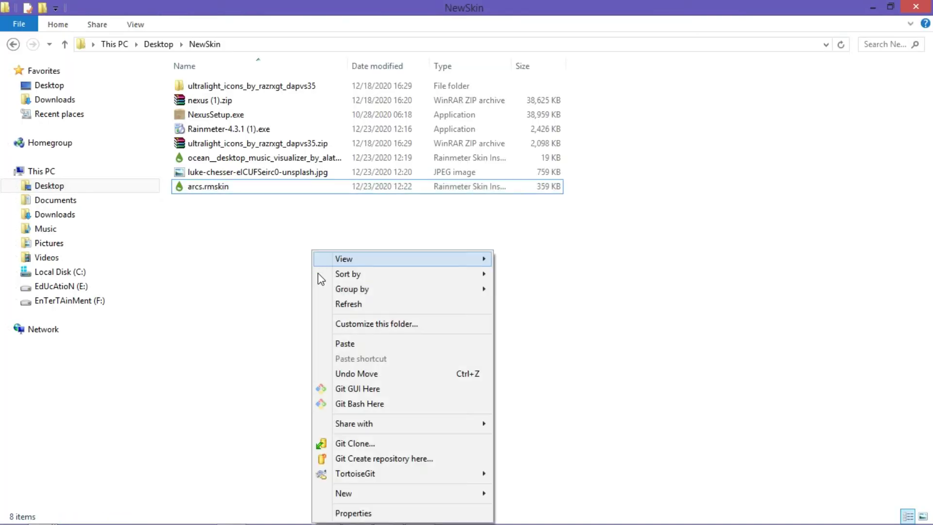
left_click(324, 343)
Step: Extract quote-of-the-day.zip into a quote-of-the-day folder within NewSkin and copy the Quotes folder inside it
right_click(224, 203)
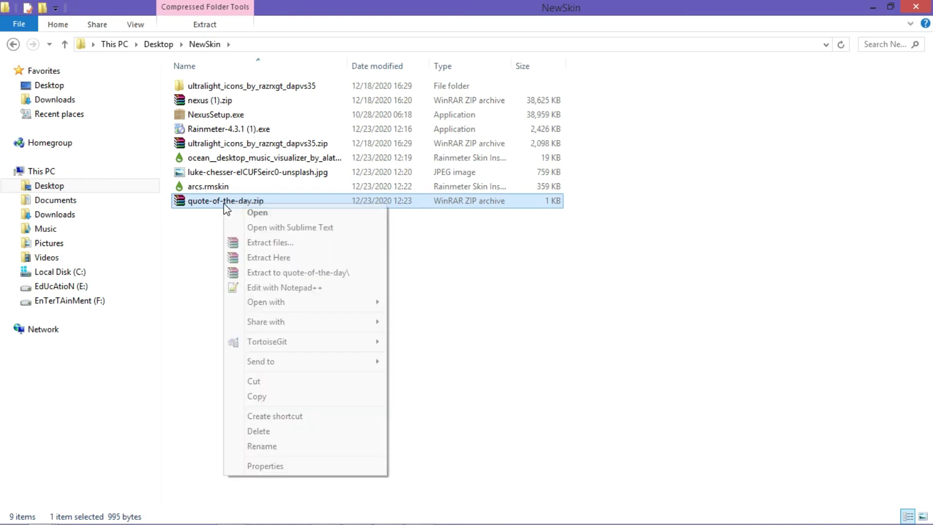
left_click(252, 273)
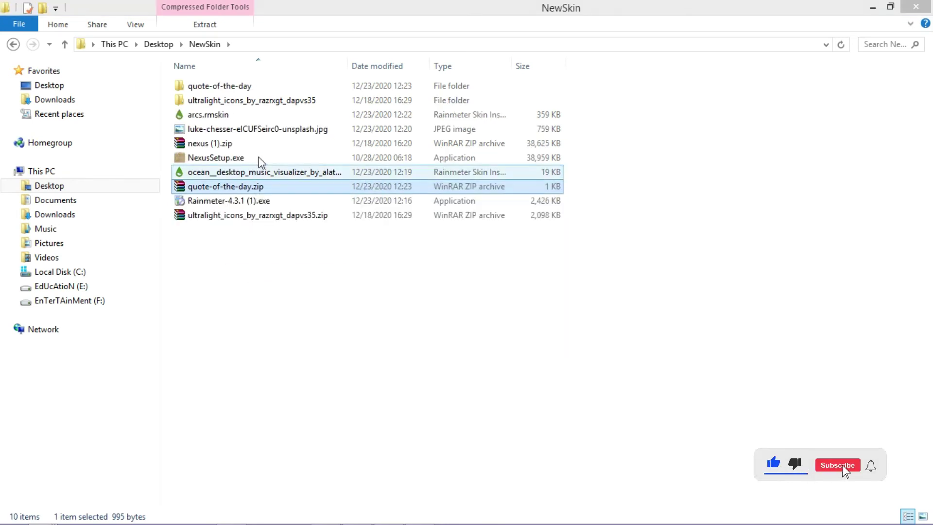
left_click(246, 86)
double_click(246, 86)
left_click(192, 88)
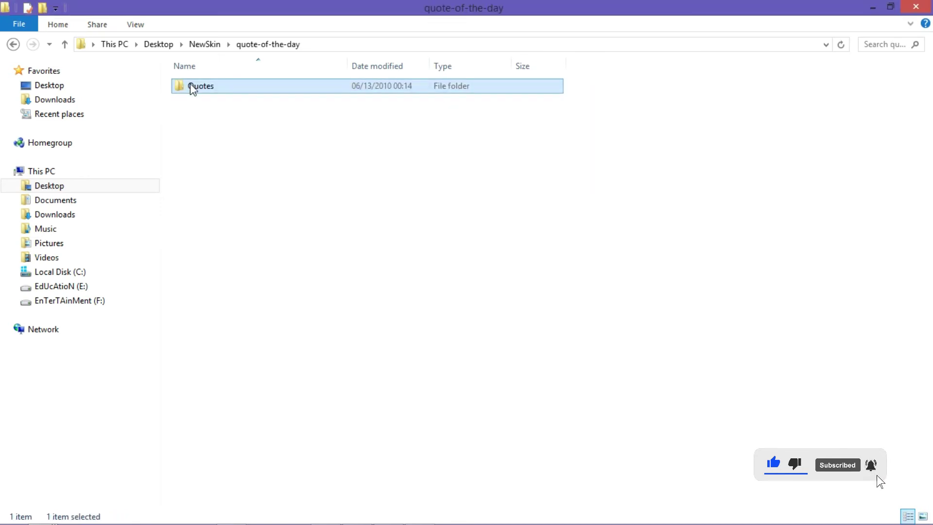
right_click(192, 87)
left_click(275, 402)
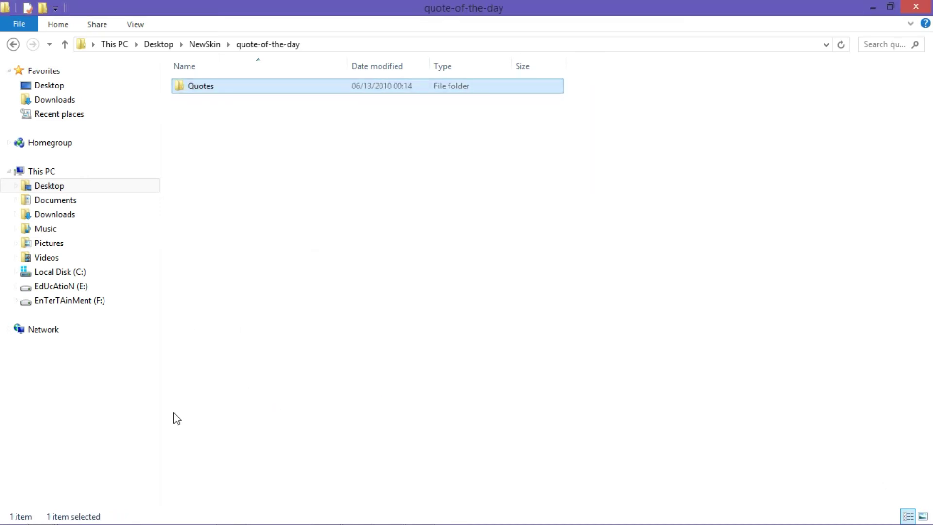
left_click(348, 276)
Step: Paste the Quotes folder into Documents > Rainmeter > Skins using a new File Explorer window
key("super+e")
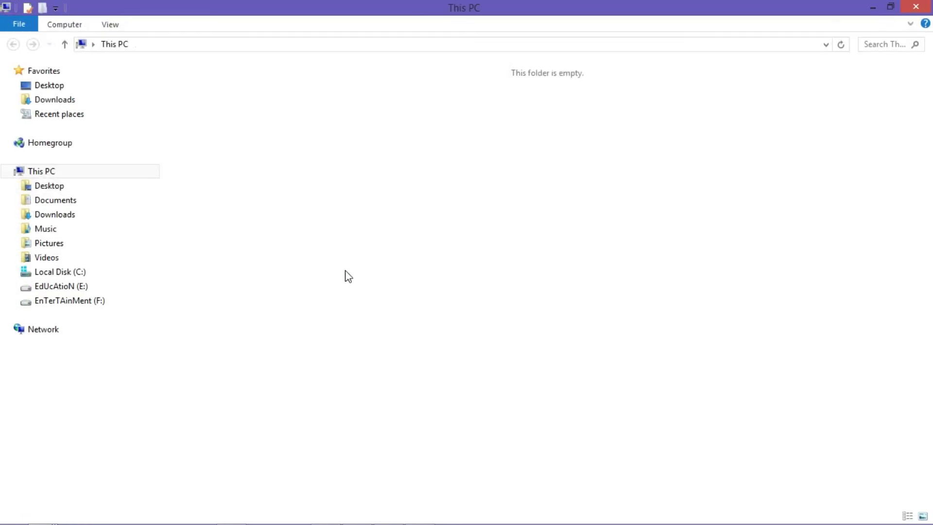
left_click(70, 208)
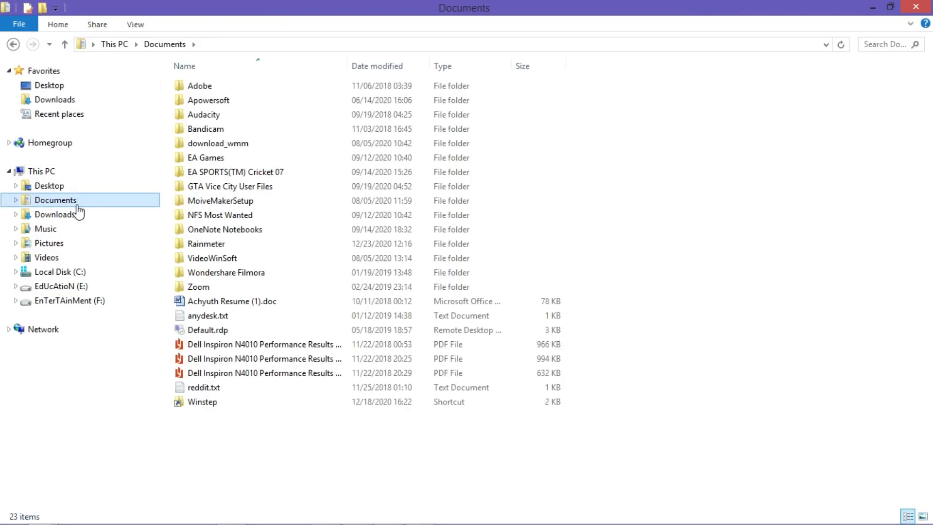
double_click(255, 244)
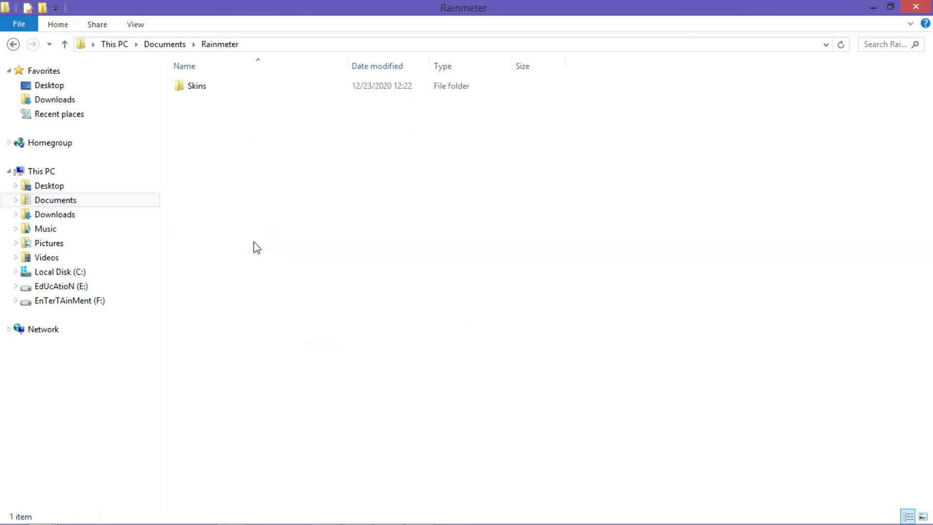
double_click(240, 91)
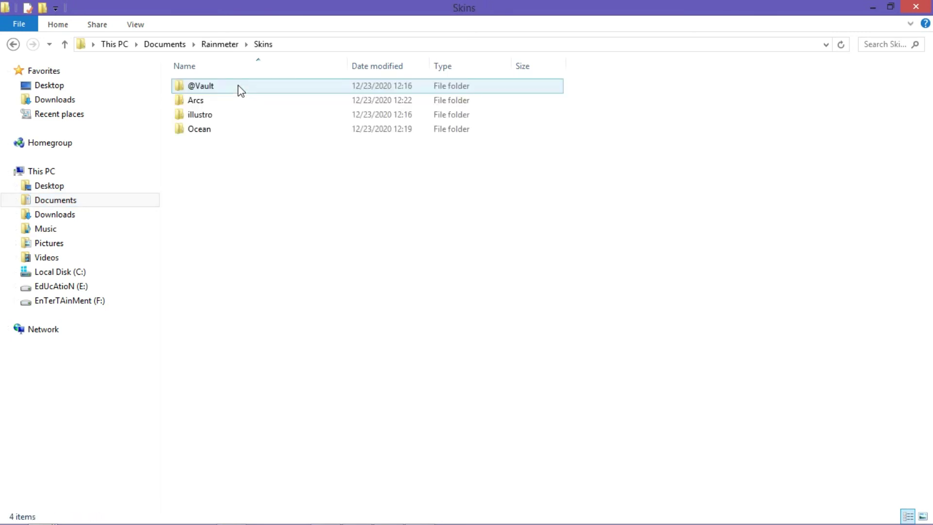
right_click(237, 158)
left_click(284, 251)
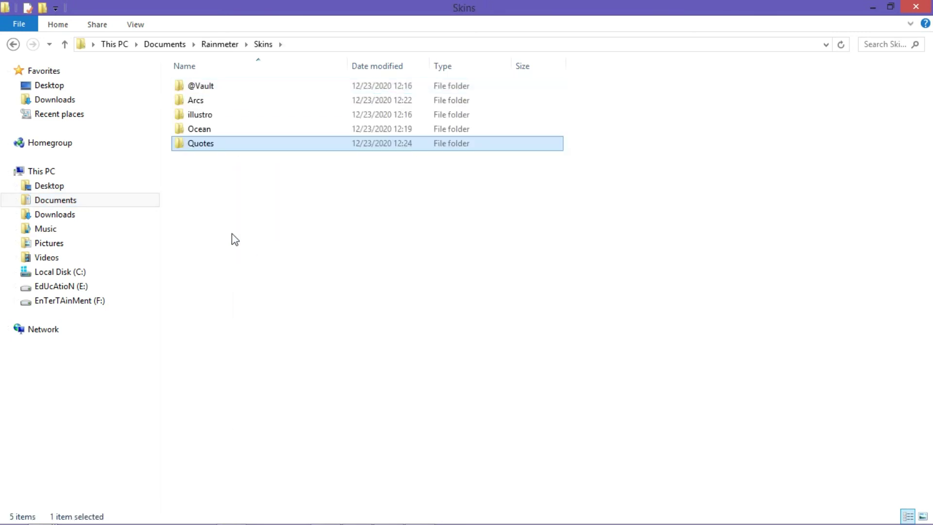
left_click(315, 226)
Step: Minimize the quote-of-the-day, Downloads and other open windows to return to the desktop
left_click(873, 9)
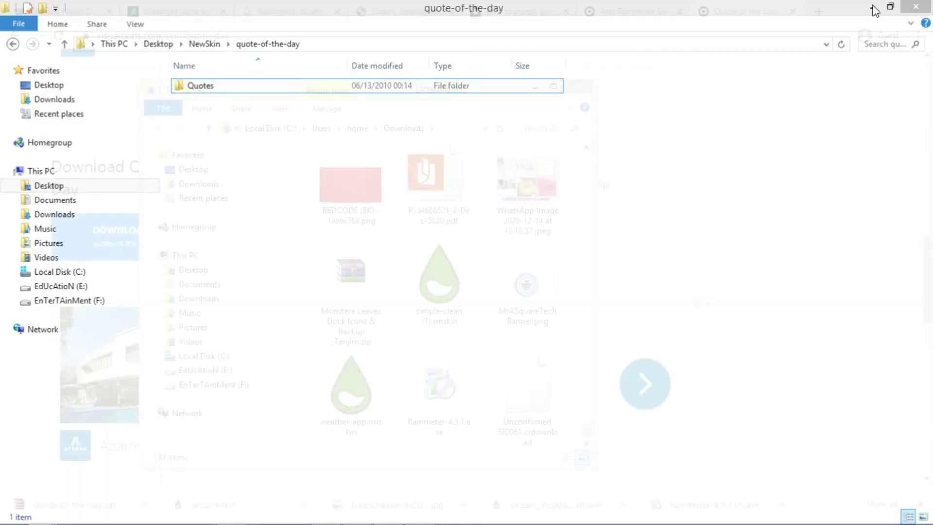
left_click(872, 9)
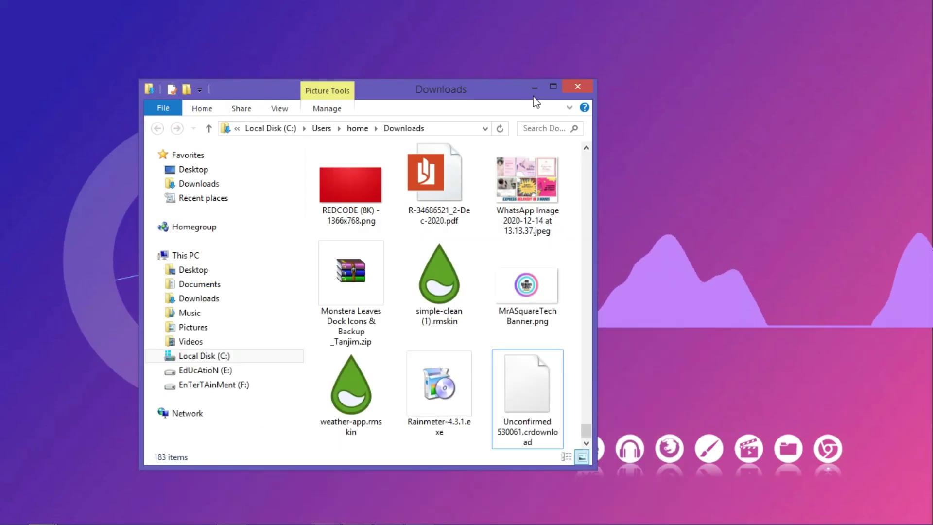
left_click(535, 89)
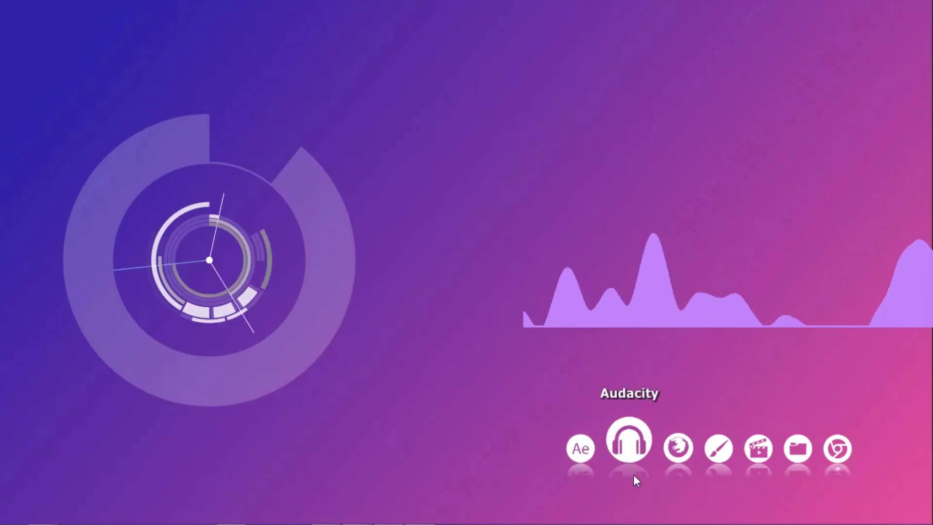
Step: Open the Manage Rainmeter window and refresh all skins so the new Quotes folder is picked up
left_click(813, 516)
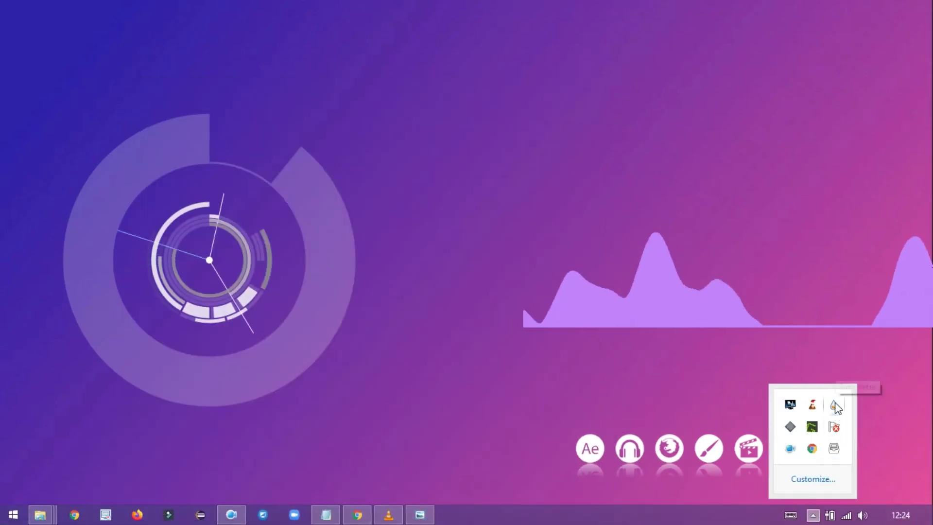
left_click(835, 406)
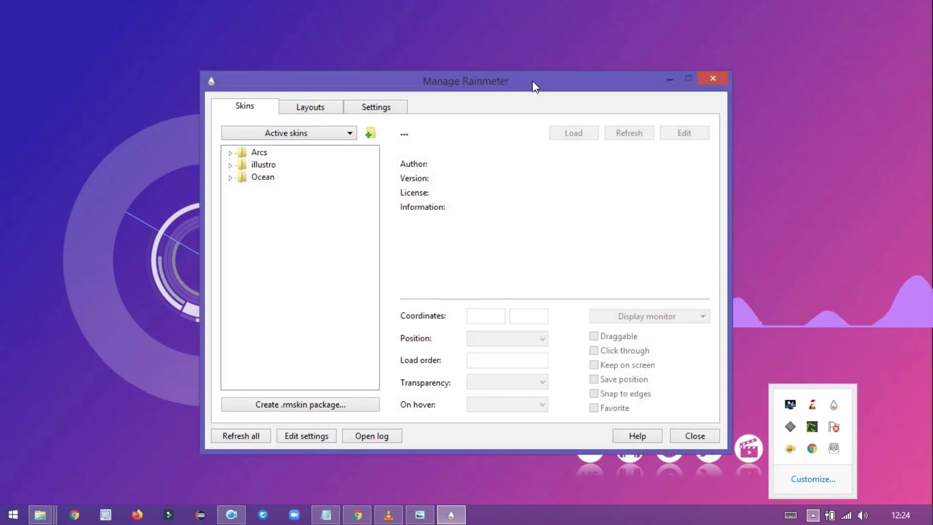
left_click_drag(534, 86, 445, 53)
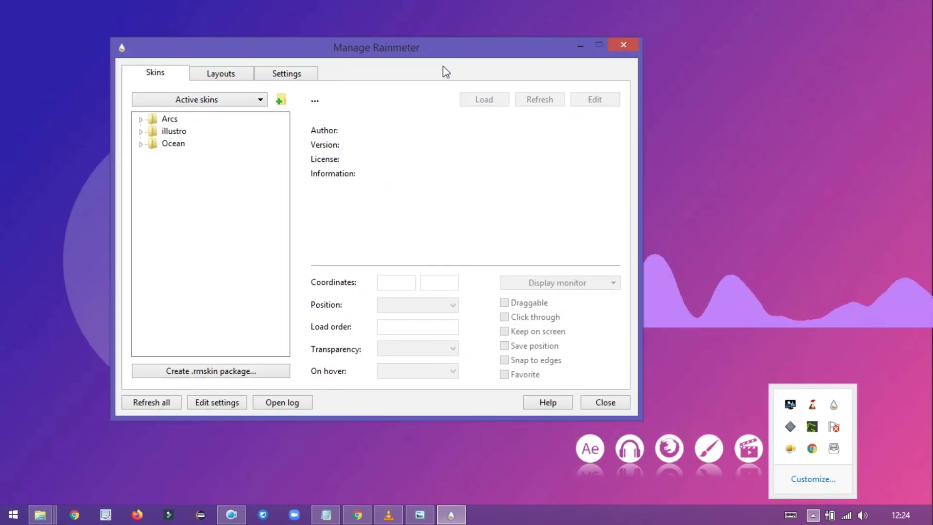
left_click(154, 403)
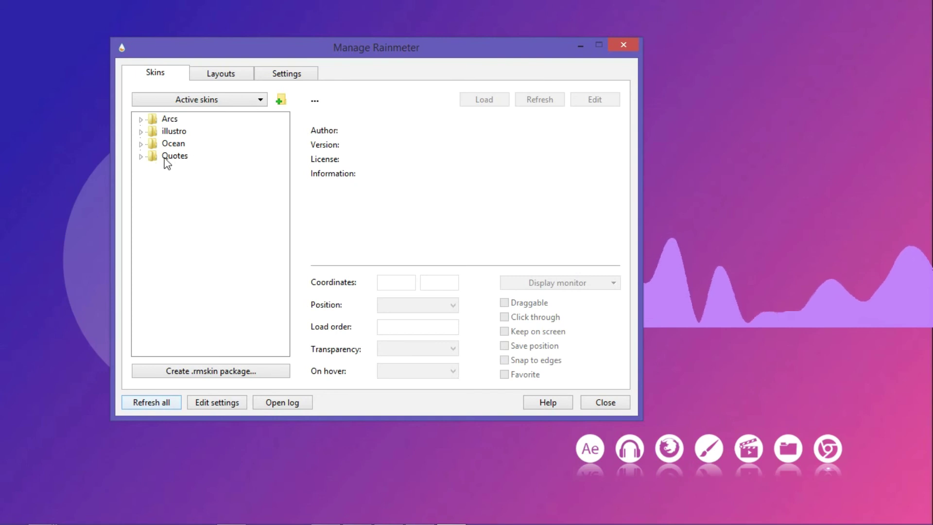
Step: Load the quotes.ini skin from the Quotes folder in Manage Rainmeter
left_click(140, 156)
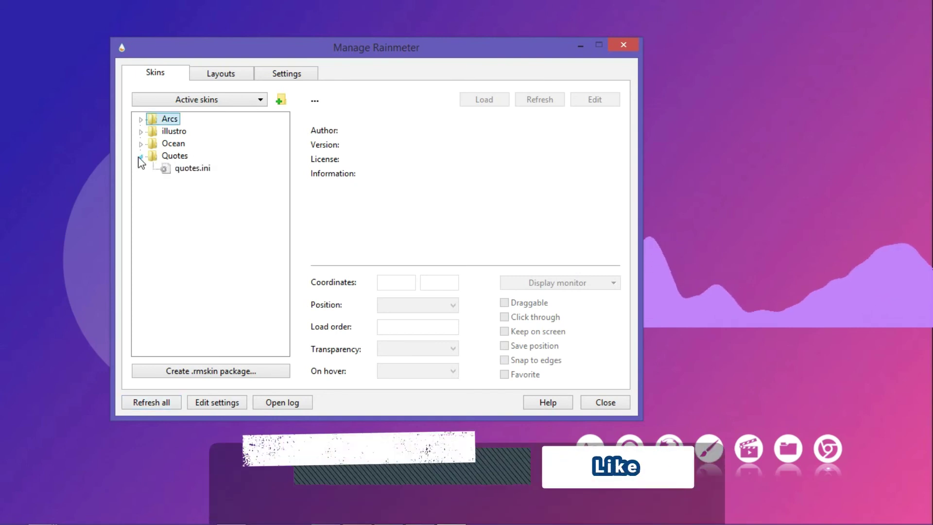
left_click(192, 169)
left_click(504, 101)
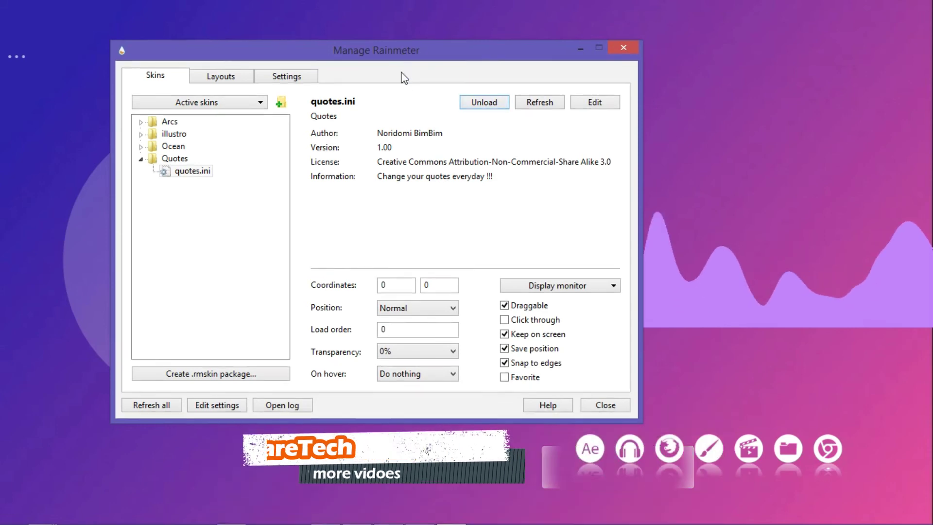
Step: Close Manage Rainmeter and move the quote skin to the desktop's upper-right area, above the Ocean visualizer
left_click_drag(401, 46, 390, 155)
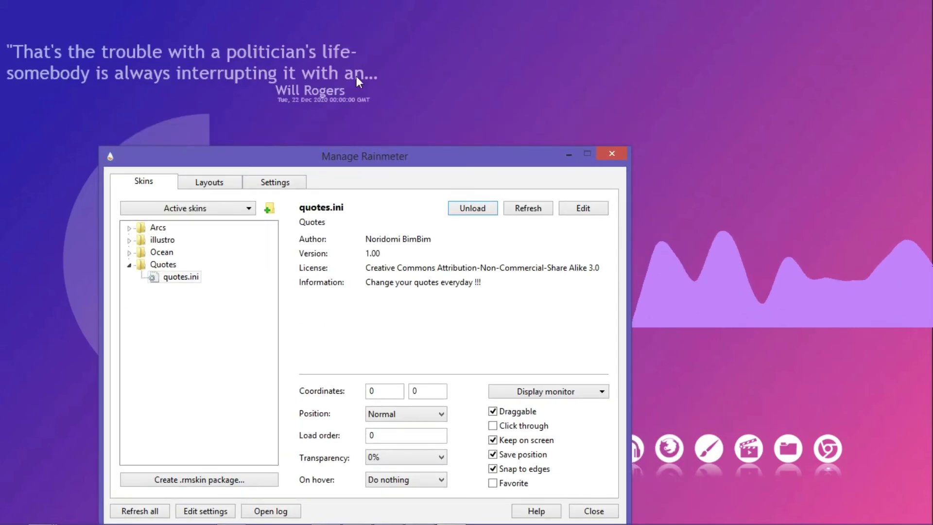
left_click(590, 510)
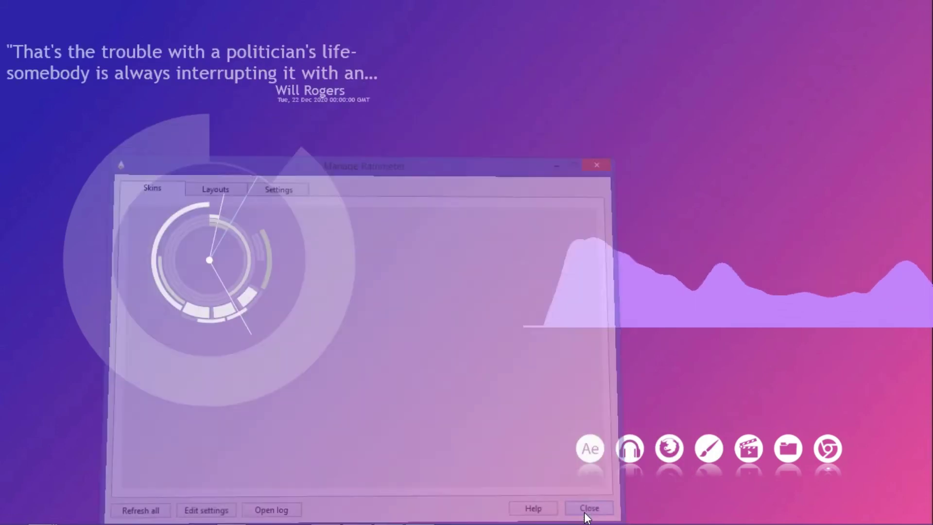
left_click_drag(371, 62, 824, 45)
Step: Open the Quotes skin's configuration for editing and set the MeterAuthor position to X=300r and Y=150
right_click(672, 73)
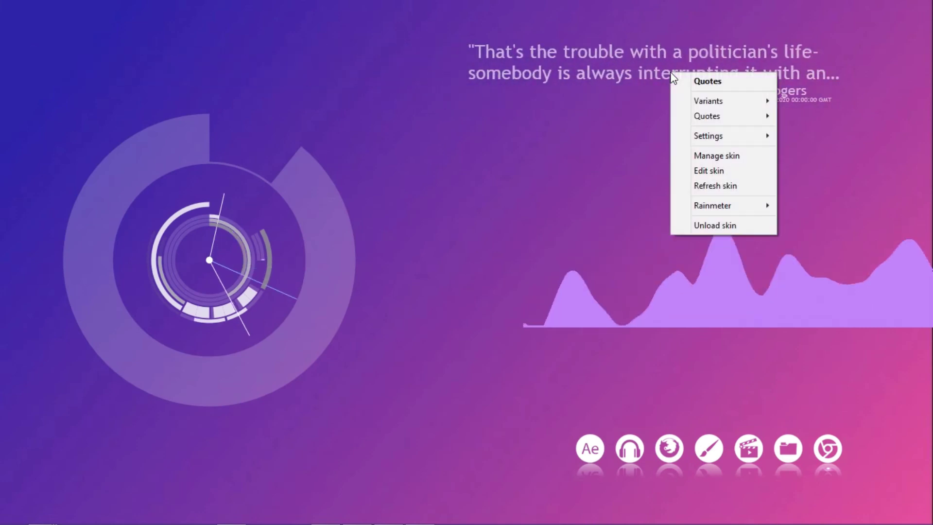
left_click(729, 174)
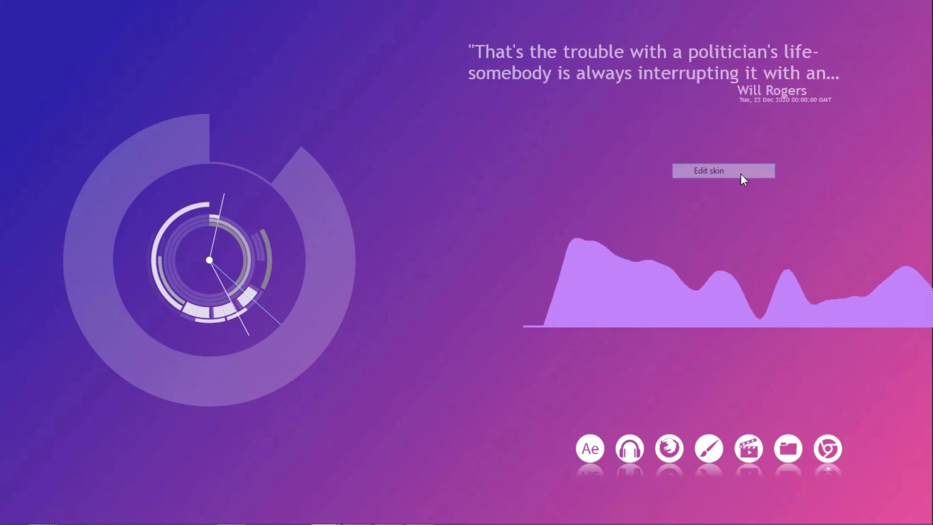
left_click_drag(358, 85, 260, 49)
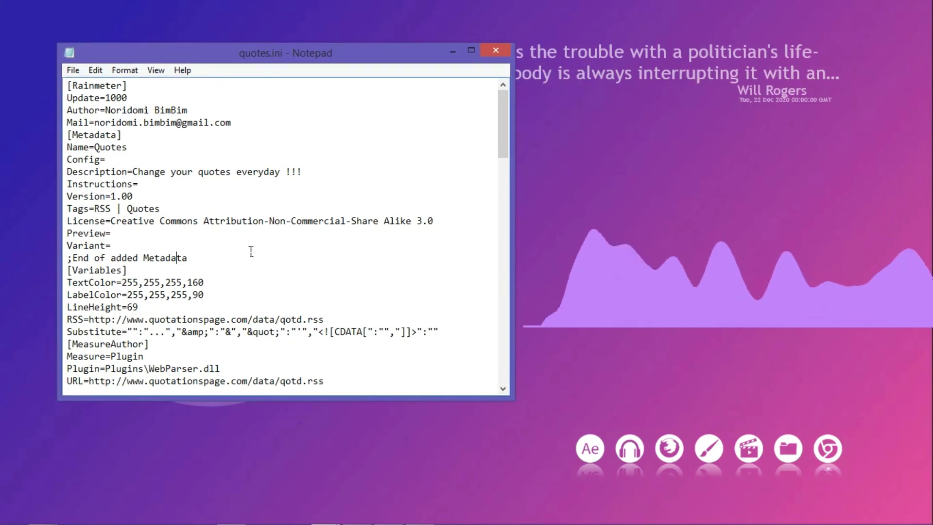
scroll(251, 251, "down", 16)
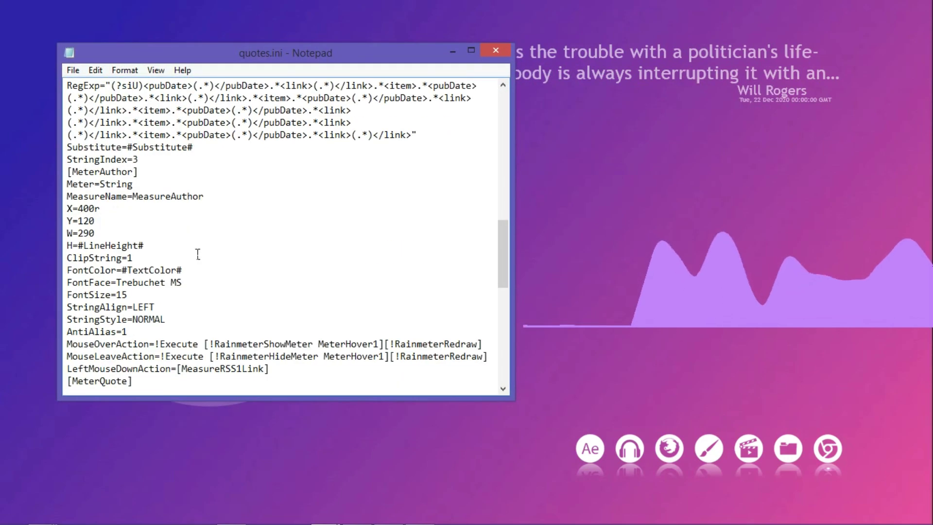
left_click_drag(78, 209, 84, 208)
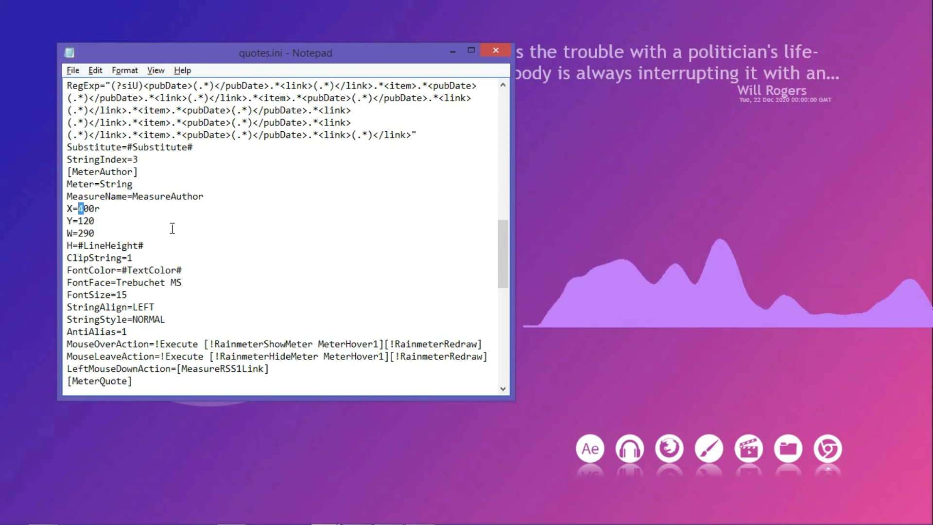
type("3")
key("Down")
key("shift+Right")
type("5")
key("Down")
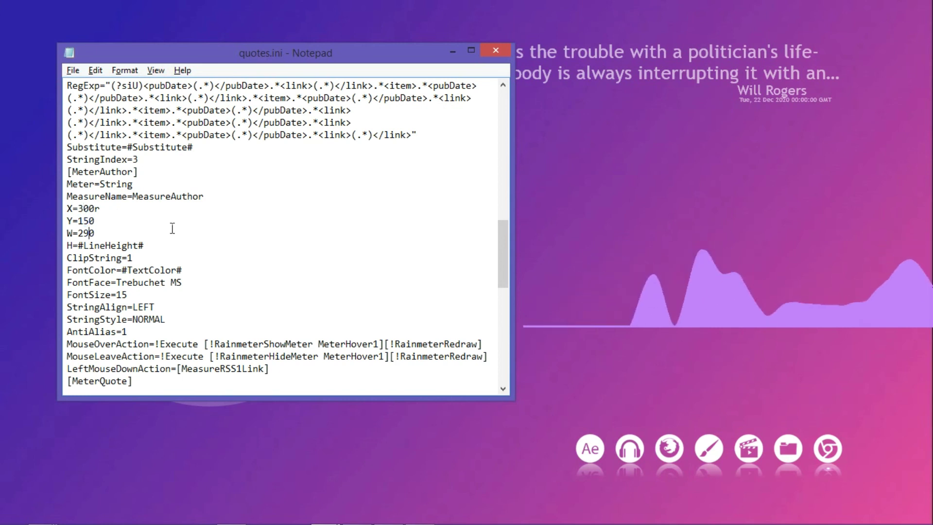
Step: Save and close quotes.ini, and refresh the Quotes skin to apply the edited author position
left_click(73, 70)
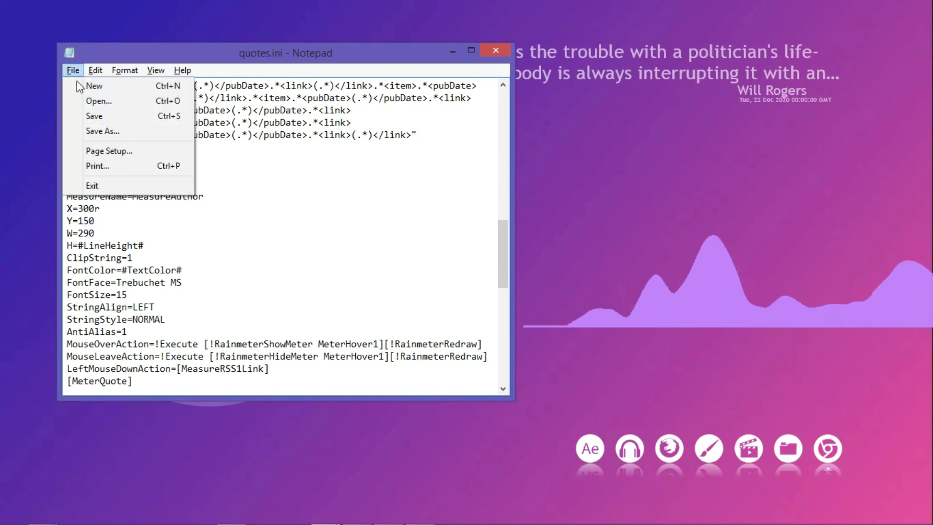
left_click(77, 114)
left_click(495, 50)
right_click(768, 94)
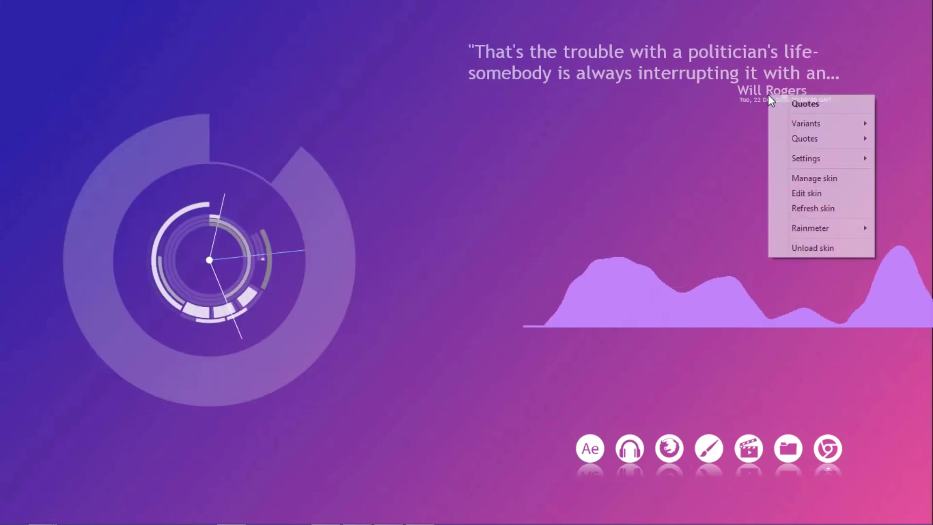
left_click(791, 207)
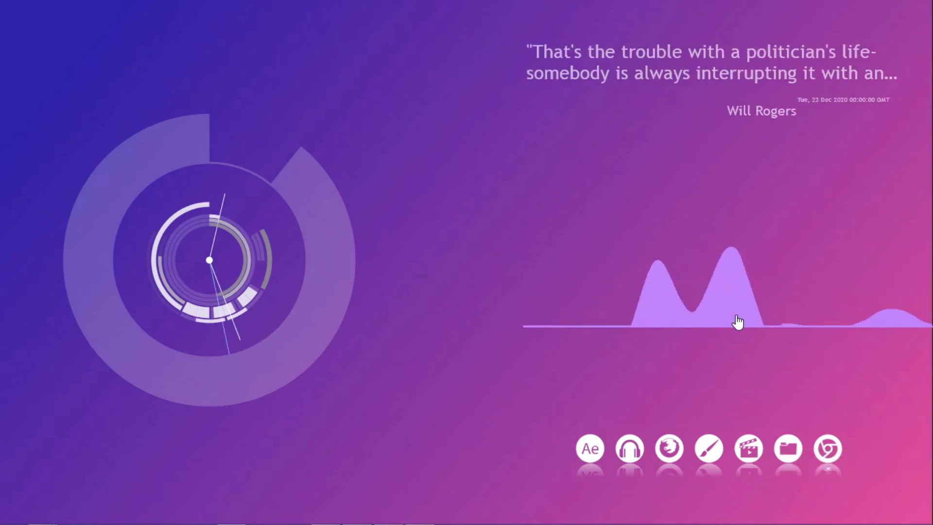
Step: Move the Ocean visualizer slightly upward on the desktop, between the quote and the dock
left_click_drag(735, 316, 731, 290)
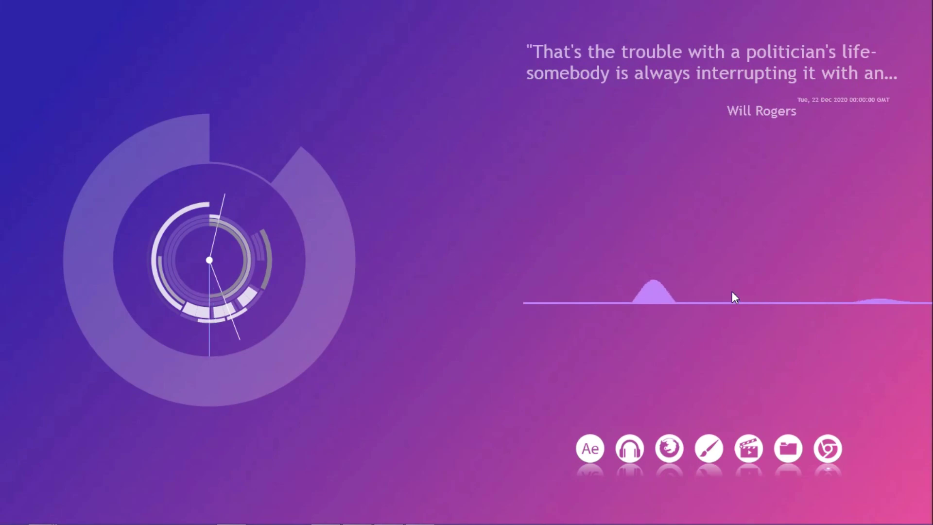